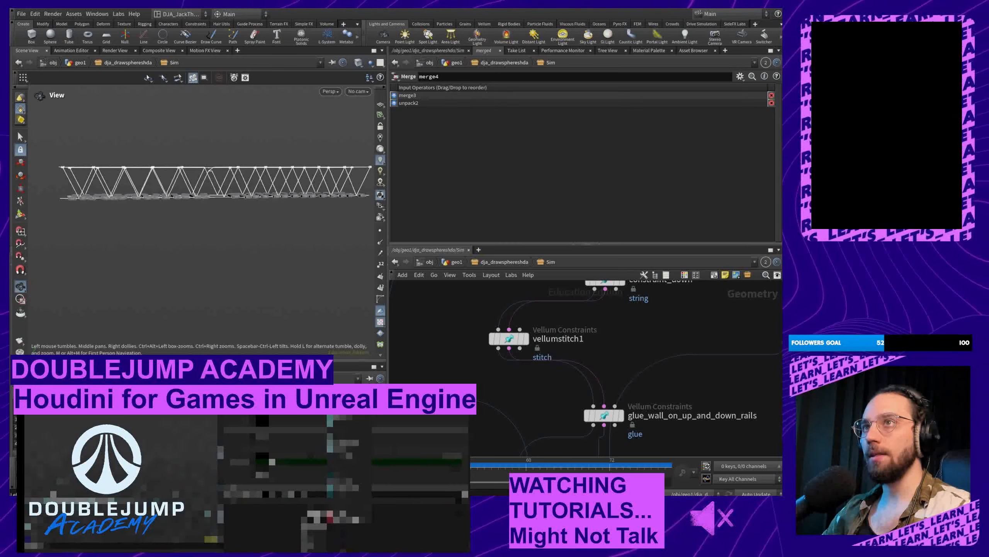
Step: Replay the bridge simulation and inspect how the planks and rope rails break and fall from several angles
{"action": "left_click_drag", "start_coordinate": [194, 218], "coordinate": [238, 241]}
{"action": "key", "text": "Up"}
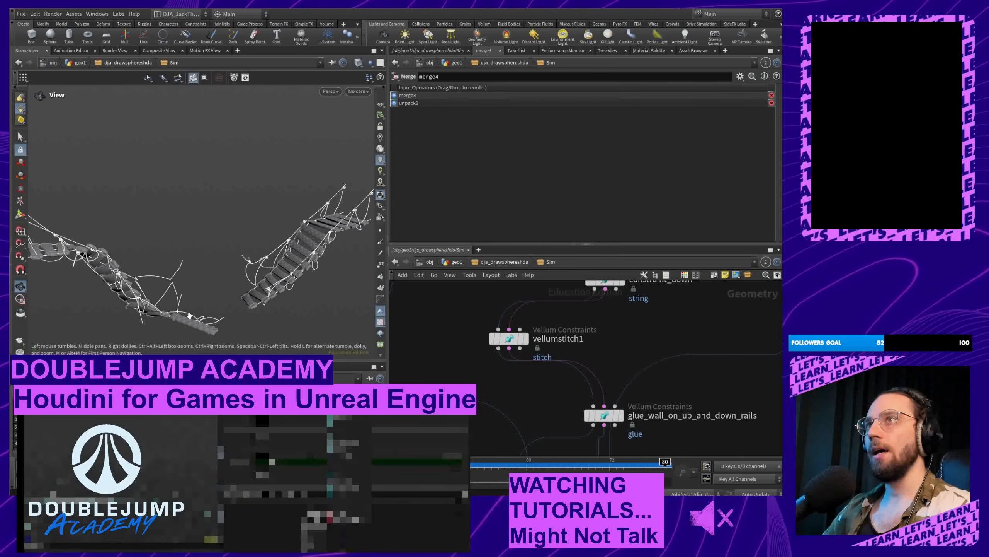
{"action": "left_click_drag", "start_coordinate": [183, 203], "coordinate": [316, 230]}
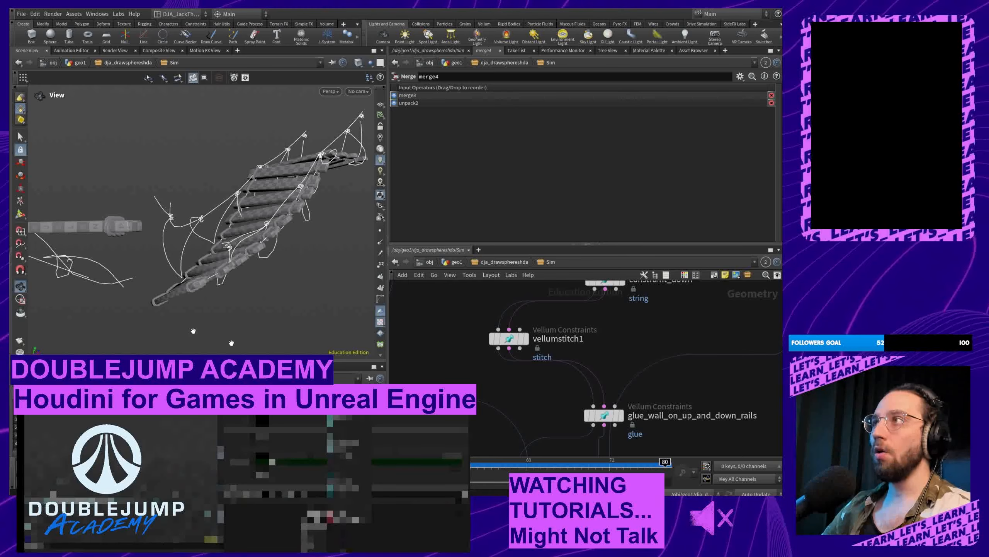
{"action": "mouse_move", "coordinate": [646, 463]}
{"action": "left_mouse_down"}
{"action": "mouse_move", "coordinate": [664, 471]}
{"action": "mouse_move", "coordinate": [638, 473]}
{"action": "mouse_move", "coordinate": [651, 472]}
{"action": "left_mouse_up"}
{"action": "left_click_drag", "start_coordinate": [217, 253], "coordinate": [229, 199]}
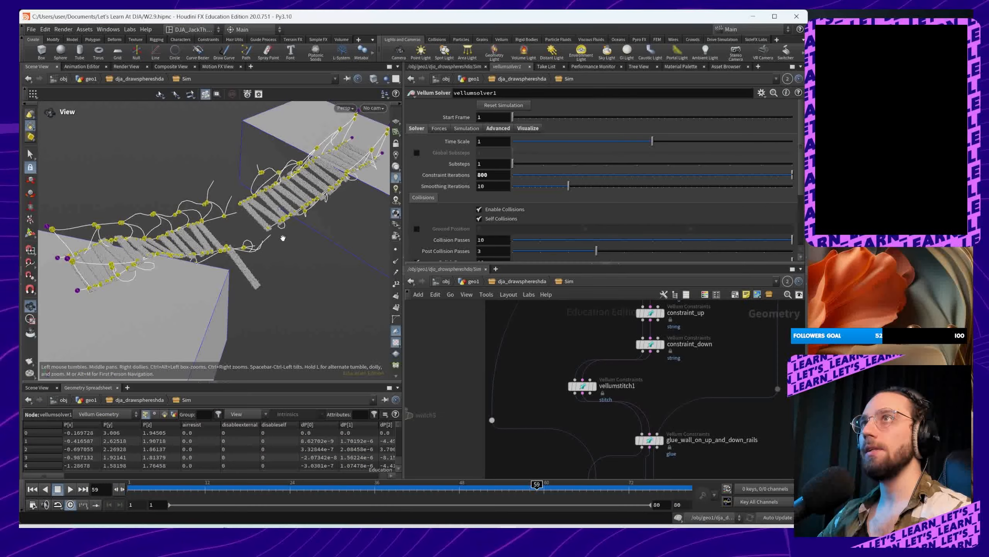
Step: Examine the rope attachment points at the plank ends around the break at frame 59, enlarging the viewport for a closer look
{"action": "middle_click_drag", "start_coordinate": [283, 238], "coordinate": [274, 282]}
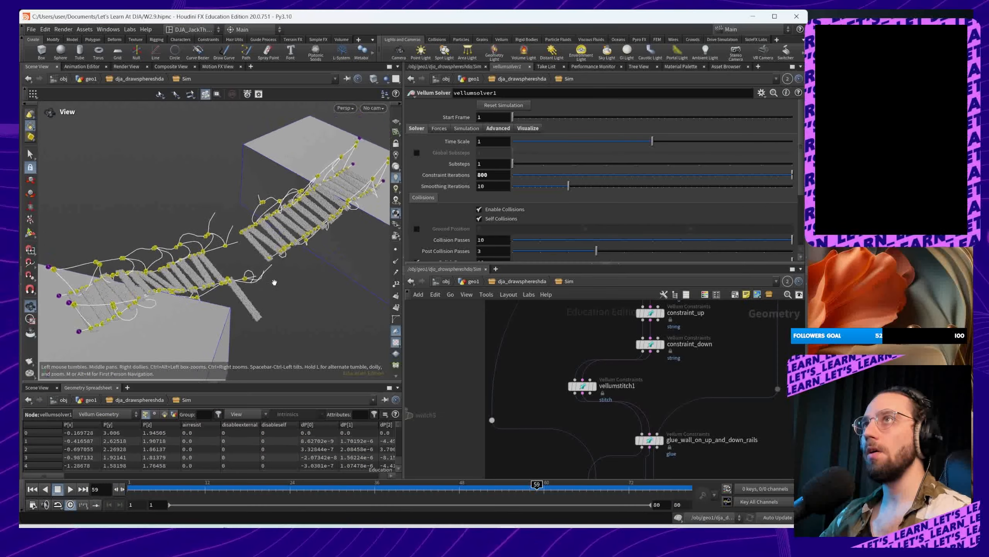
{"action": "right_click_drag", "start_coordinate": [274, 281], "coordinate": [278, 165]}
{"action": "left_click_drag", "start_coordinate": [271, 217], "coordinate": [252, 245]}
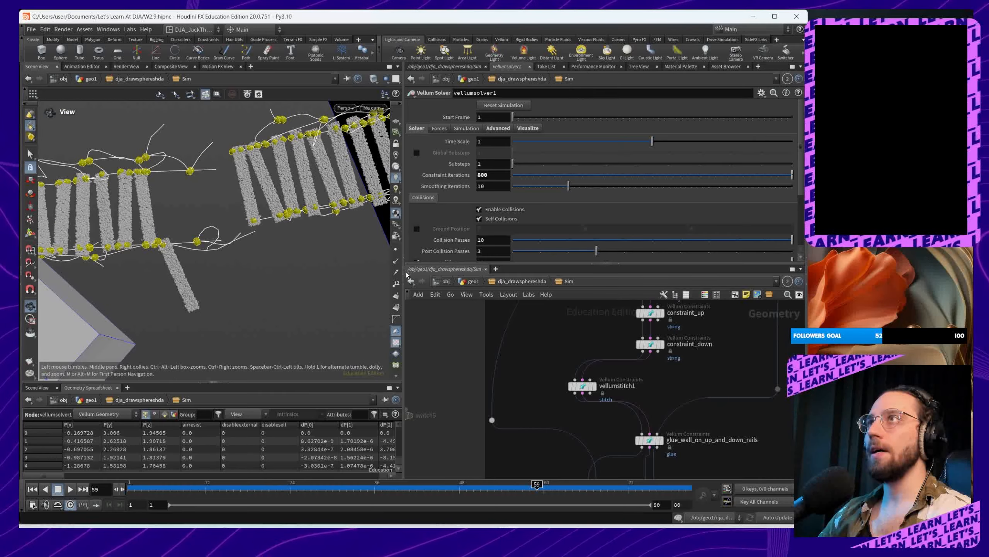
{"action": "left_click_drag", "start_coordinate": [405, 278], "coordinate": [455, 279]}
{"action": "left_click_drag", "start_coordinate": [385, 293], "coordinate": [363, 269]}
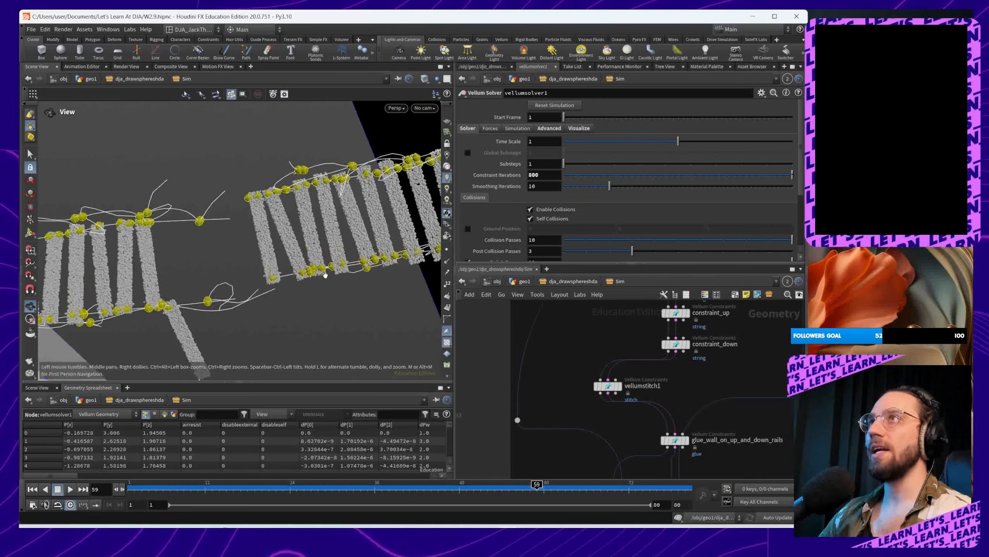
{"action": "scroll", "coordinate": [311, 155], "scroll_direction": "up", "scroll_amount": 6}
{"action": "left_click_drag", "start_coordinate": [311, 155], "coordinate": [281, 247]}
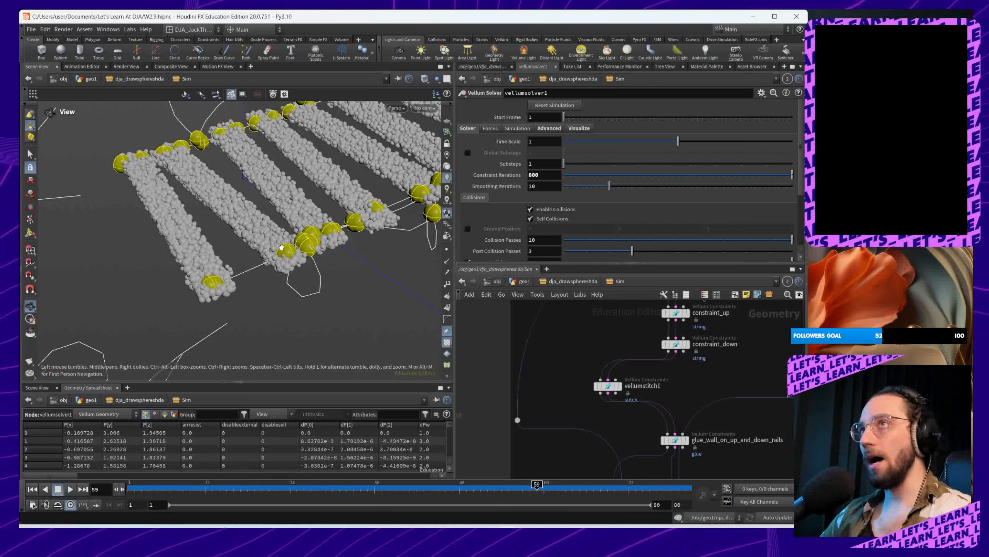
{"action": "right_click_drag", "start_coordinate": [263, 241], "coordinate": [276, 147]}
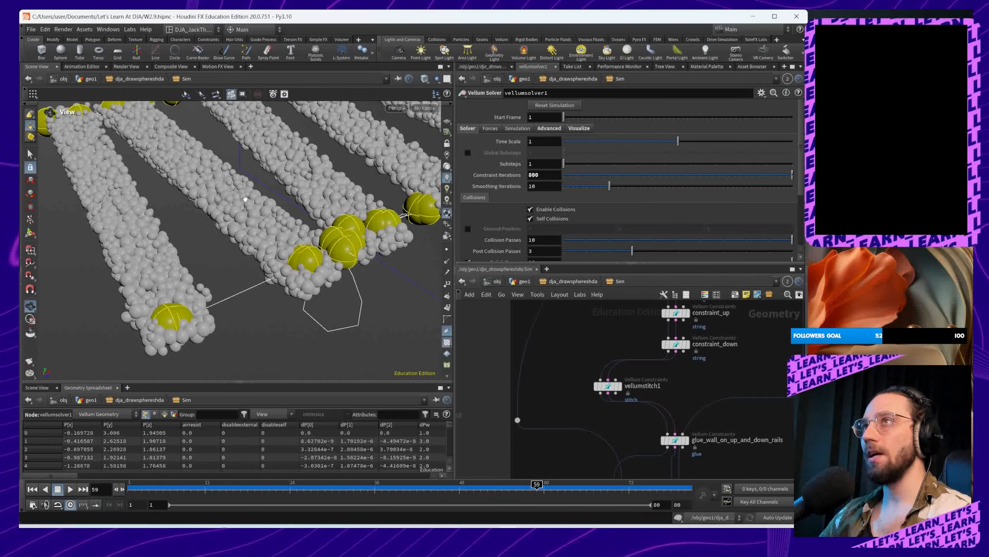
{"action": "left_click_drag", "start_coordinate": [216, 257], "coordinate": [235, 215]}
{"action": "middle_click_drag", "start_coordinate": [235, 214], "coordinate": [249, 233]}
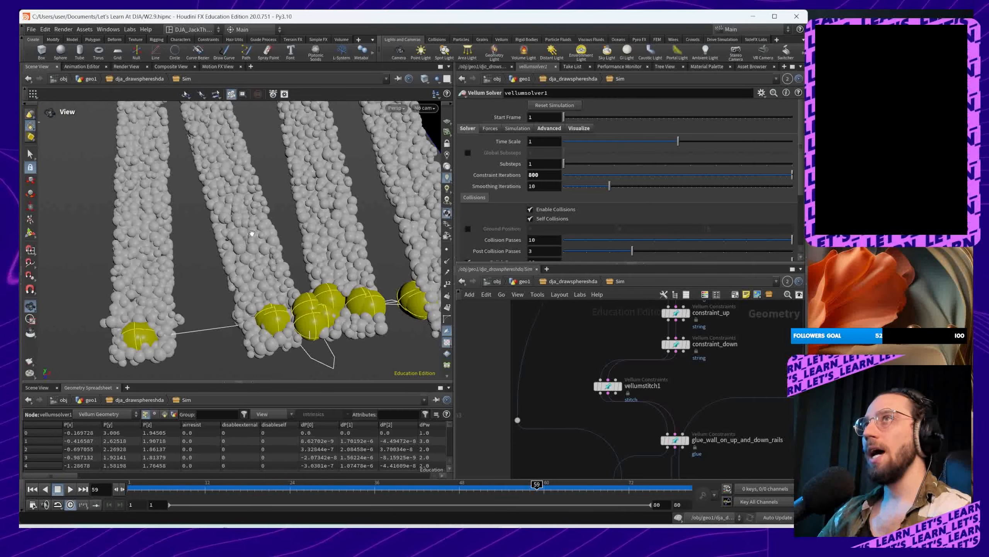
{"action": "right_click_drag", "start_coordinate": [249, 233], "coordinate": [239, 288]}
{"action": "middle_click_drag", "start_coordinate": [239, 249], "coordinate": [248, 287]}
Step: Go back up to the dja_drawsphereshda network and inspect the broken bridge with its generated planks and ropes
{"action": "middle_click_drag", "start_coordinate": [717, 420], "coordinate": [701, 342]}
{"action": "key", "text": "u"}
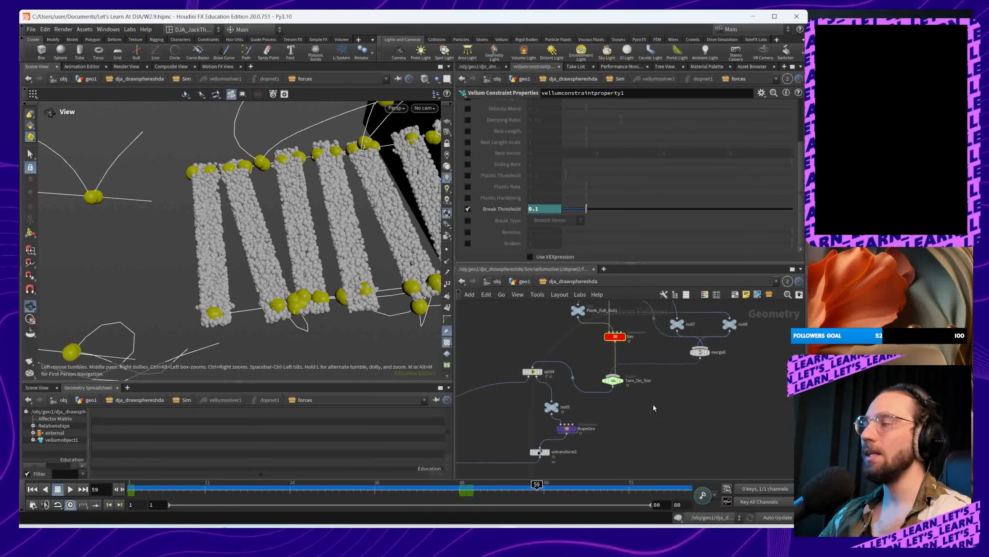
{"action": "left_click_drag", "start_coordinate": [312, 225], "coordinate": [369, 217]}
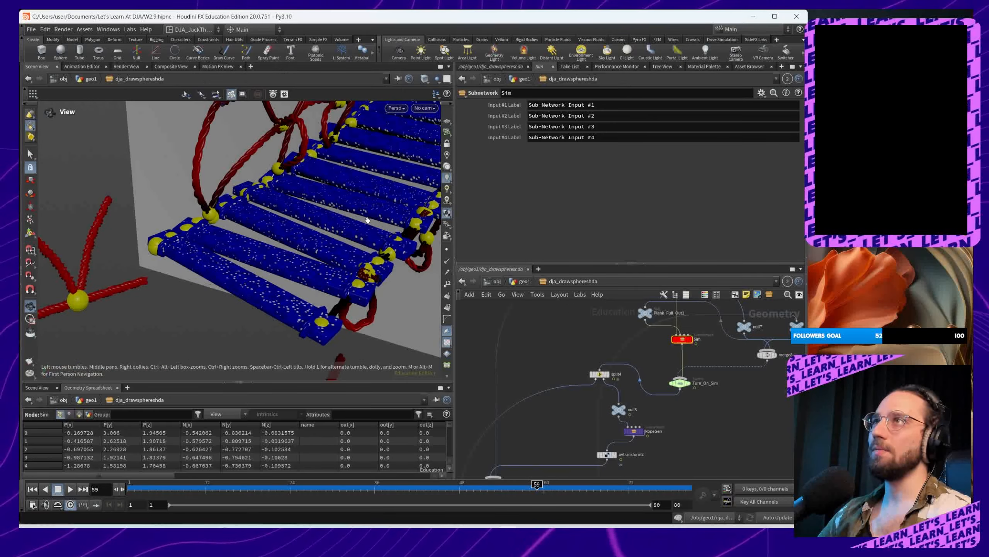
{"action": "right_click_drag", "start_coordinate": [369, 217], "coordinate": [340, 215]}
{"action": "left_click_drag", "start_coordinate": [339, 215], "coordinate": [252, 229]}
{"action": "right_click_drag", "start_coordinate": [251, 228], "coordinate": [241, 317]}
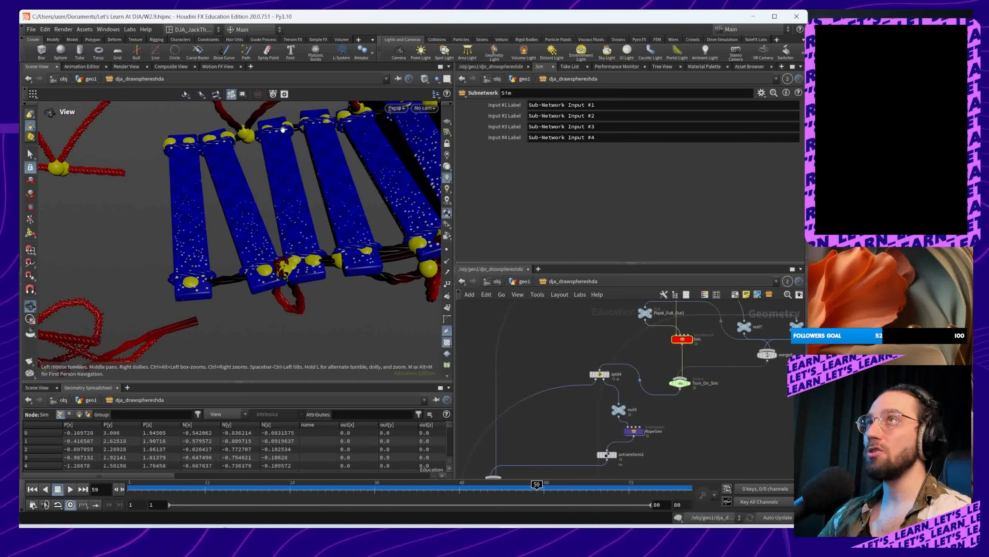
Step: Add a second Scene View tab, view the broken bridge in it and look through the asset's network past the material nodes
{"action": "left_click", "coordinate": [250, 67]}
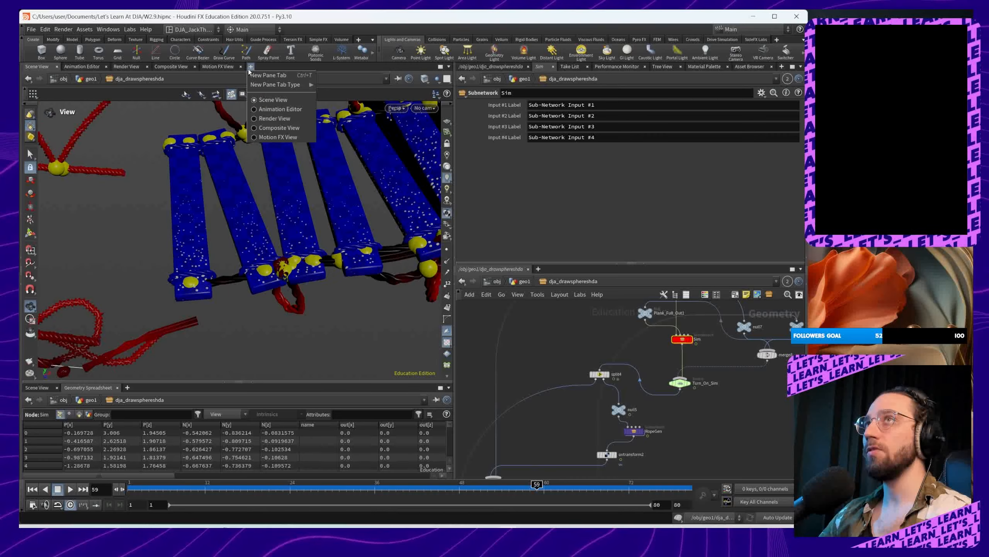
{"action": "left_click", "coordinate": [274, 79]}
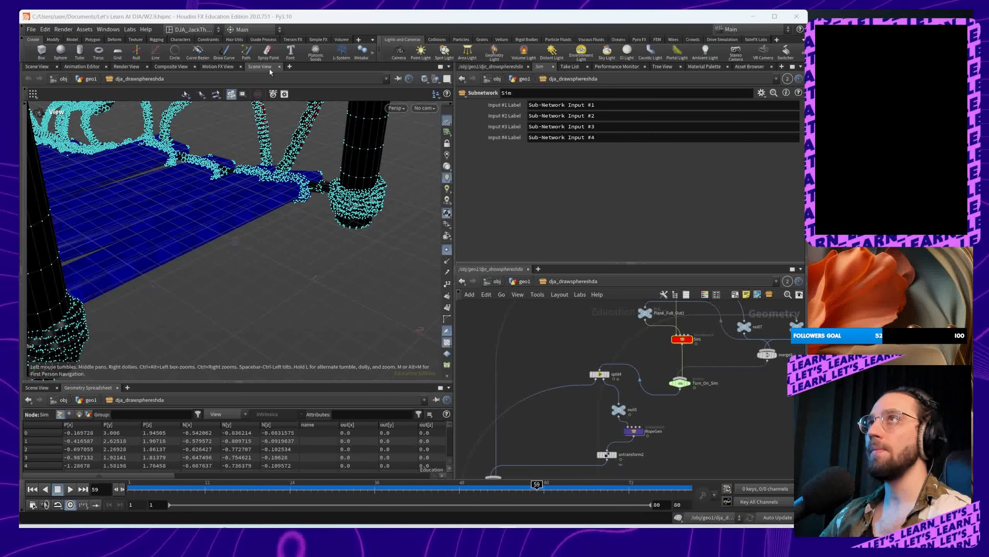
{"action": "left_click_drag", "start_coordinate": [298, 218], "coordinate": [268, 222]}
{"action": "middle_click_drag", "start_coordinate": [705, 420], "coordinate": [707, 304]}
{"action": "middle_click_drag", "start_coordinate": [696, 390], "coordinate": [693, 314]}
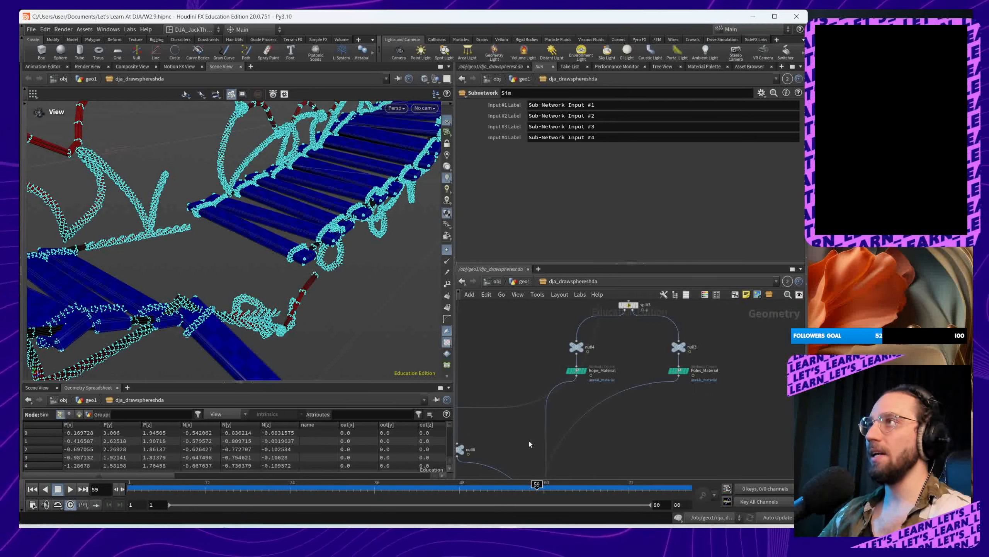
{"action": "middle_click_drag", "start_coordinate": [530, 446], "coordinate": [588, 397]}
{"action": "scroll", "coordinate": [713, 330], "scroll_direction": "down", "scroll_amount": 5}
{"action": "middle_click_drag", "start_coordinate": [690, 436], "coordinate": [684, 394]}
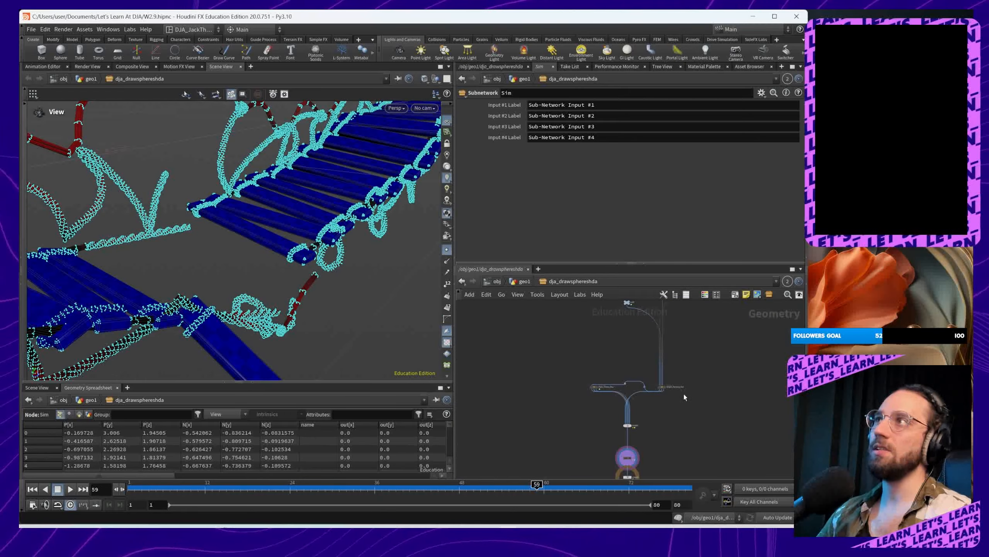
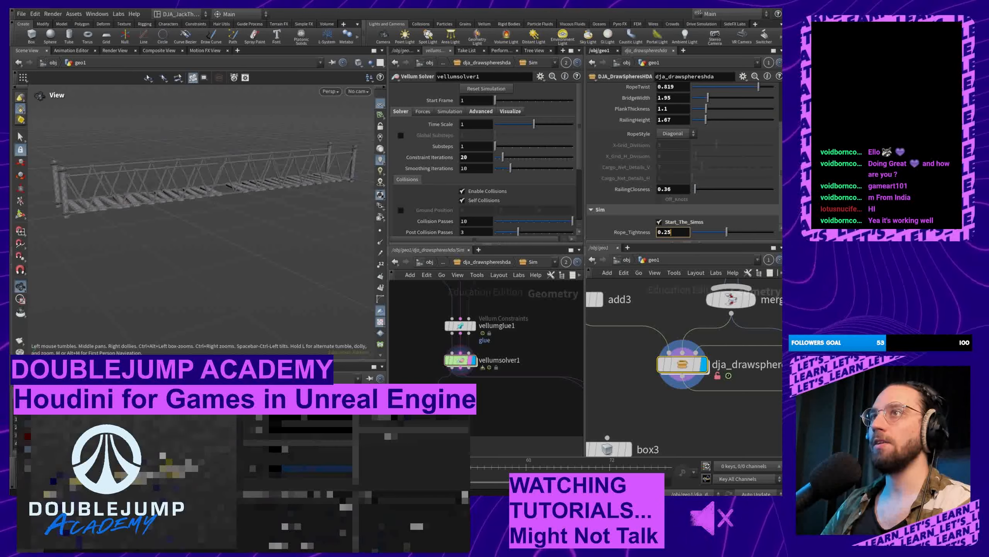
Step: Set Rope_Tightness to 0.25 and replay the simulation as seen at the vellumsolver1 node
{"action": "key", "text": "Return"}
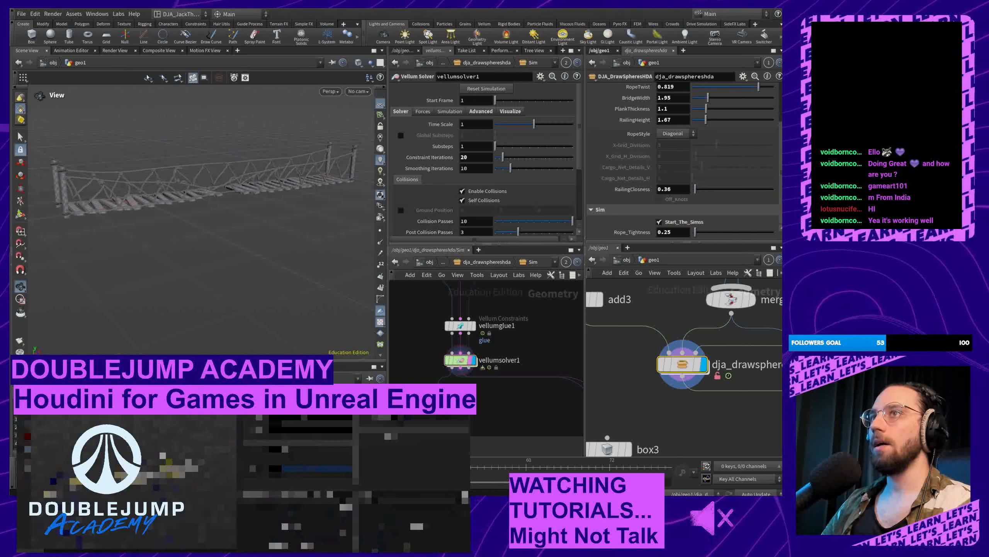
{"action": "mouse_move", "coordinate": [701, 356]}
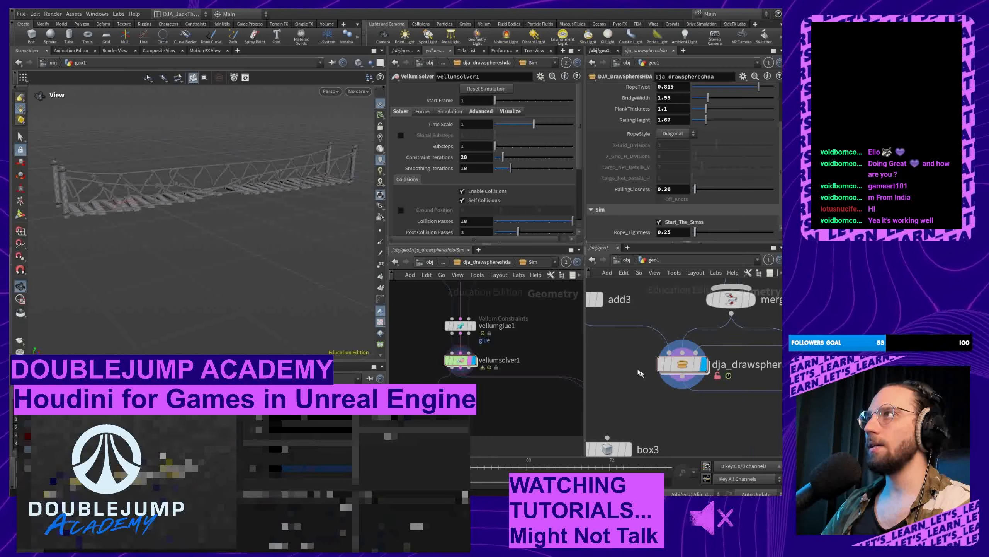
{"action": "left_click", "coordinate": [463, 363]}
{"action": "mouse_move", "coordinate": [304, 224]}
{"action": "left_mouse_down"}
{"action": "mouse_move", "coordinate": [293, 234]}
{"action": "mouse_move", "coordinate": [287, 225]}
{"action": "left_mouse_up"}
{"action": "middle_click_drag", "start_coordinate": [287, 226], "coordinate": [263, 220]}
{"action": "left_click", "coordinate": [26, 466]}
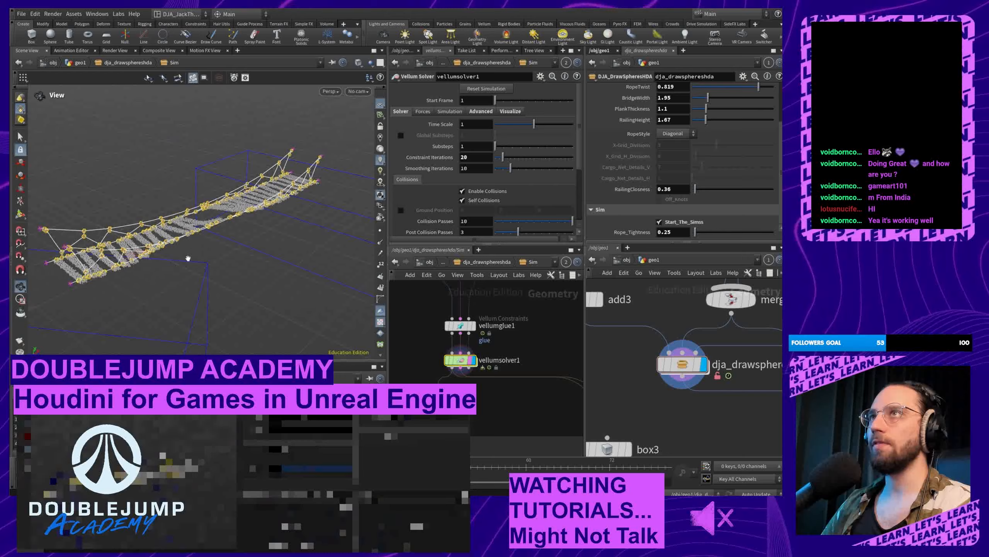
{"action": "left_click_drag", "start_coordinate": [256, 271], "coordinate": [274, 260]}
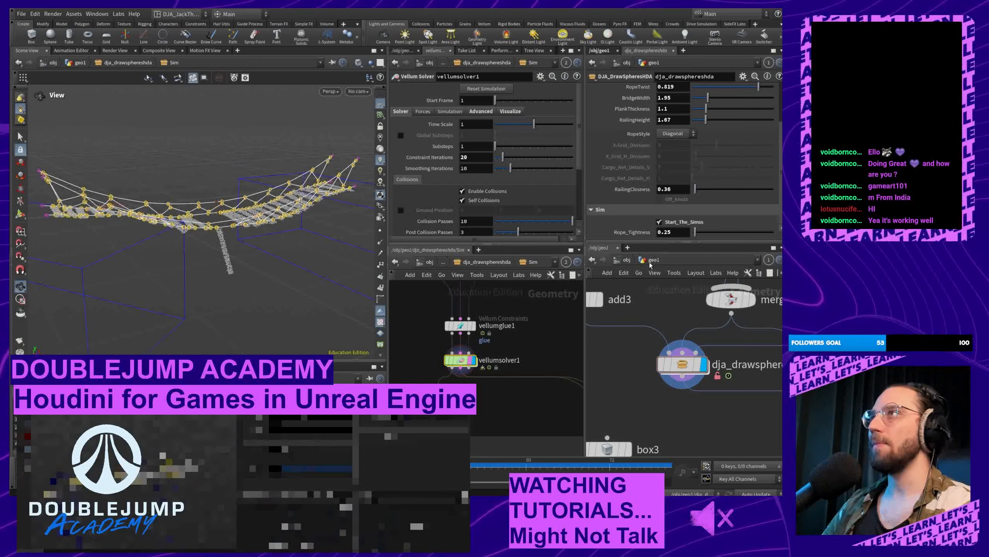
Step: Try Rope_Tightness values of 0.6 and 0.65 and watch the simulated bridge
{"action": "left_click", "coordinate": [673, 233]}
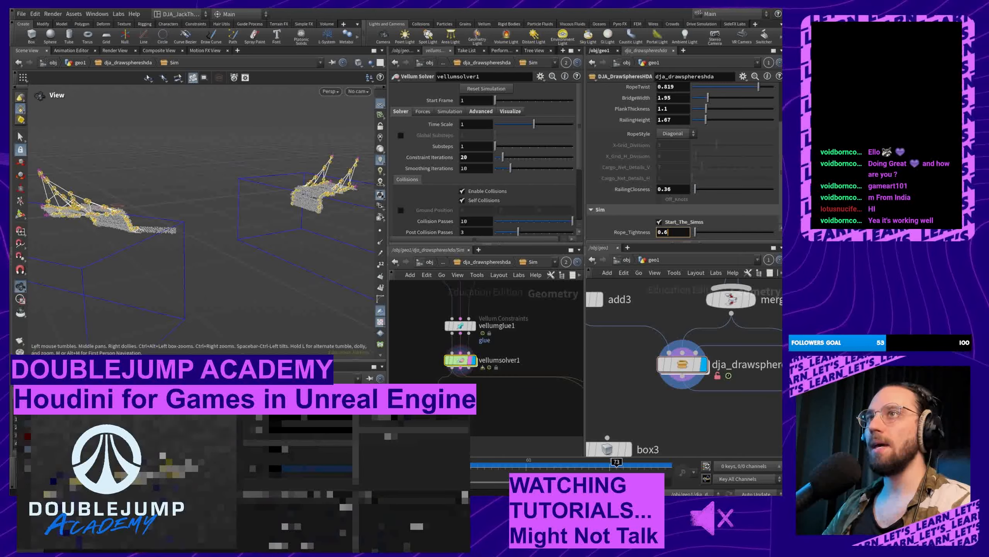
{"action": "key", "text": "Return"}
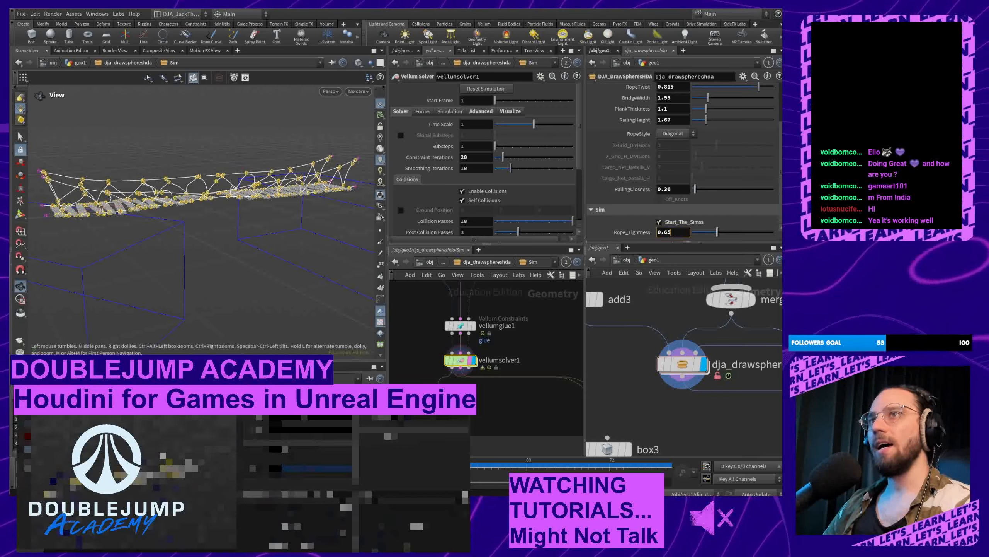
{"action": "key", "text": "Return"}
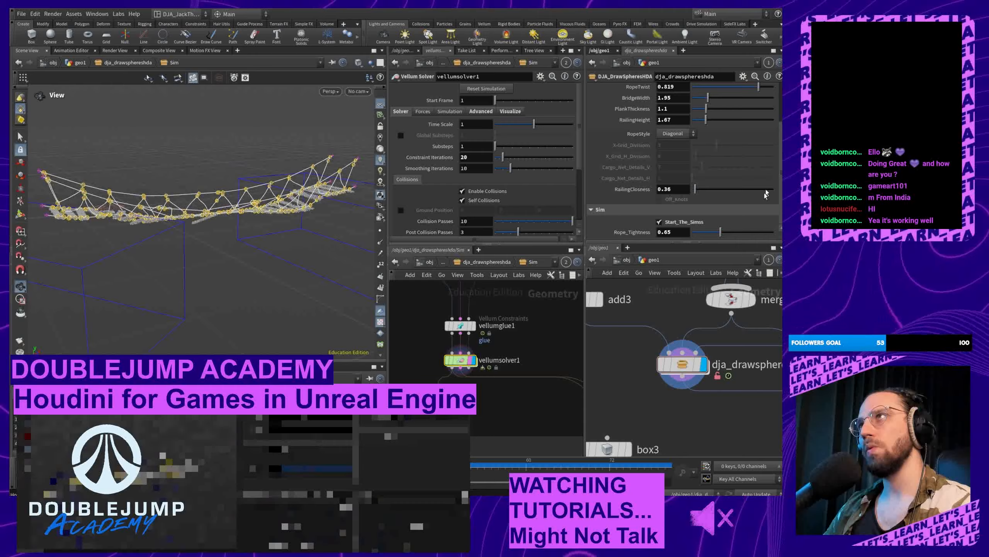
Step: Raise Rope_Tightness in small increments to 0.682 and 0.753, inspecting the bridge's sag
{"action": "left_click_drag", "start_coordinate": [719, 234], "coordinate": [722, 234]}
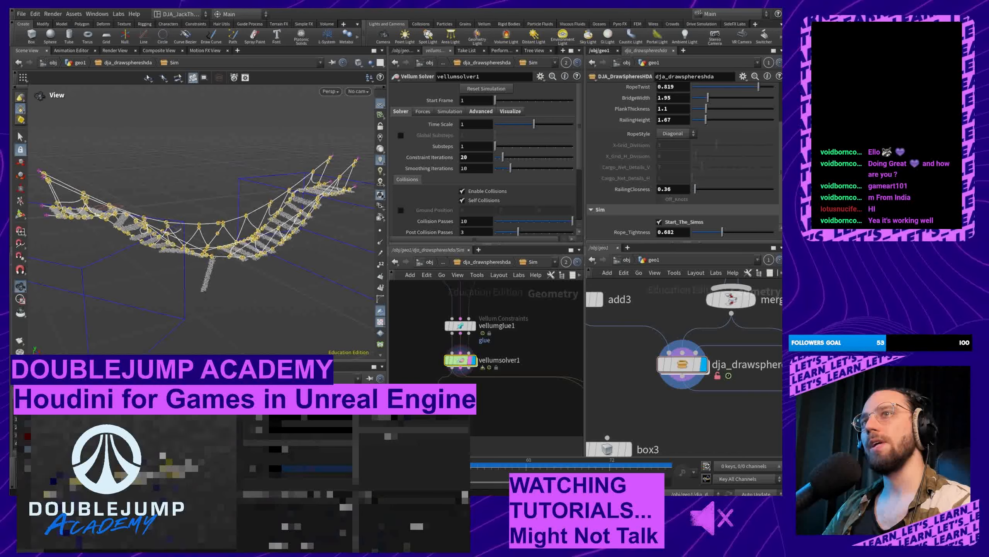
{"action": "left_click_drag", "start_coordinate": [722, 232], "coordinate": [727, 233]}
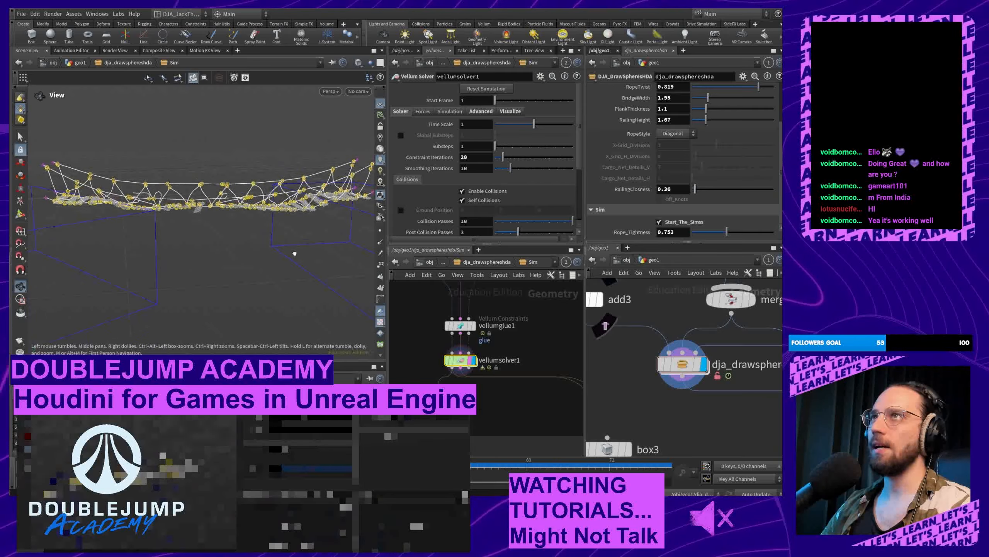
{"action": "left_click_drag", "start_coordinate": [284, 243], "coordinate": [310, 258]}
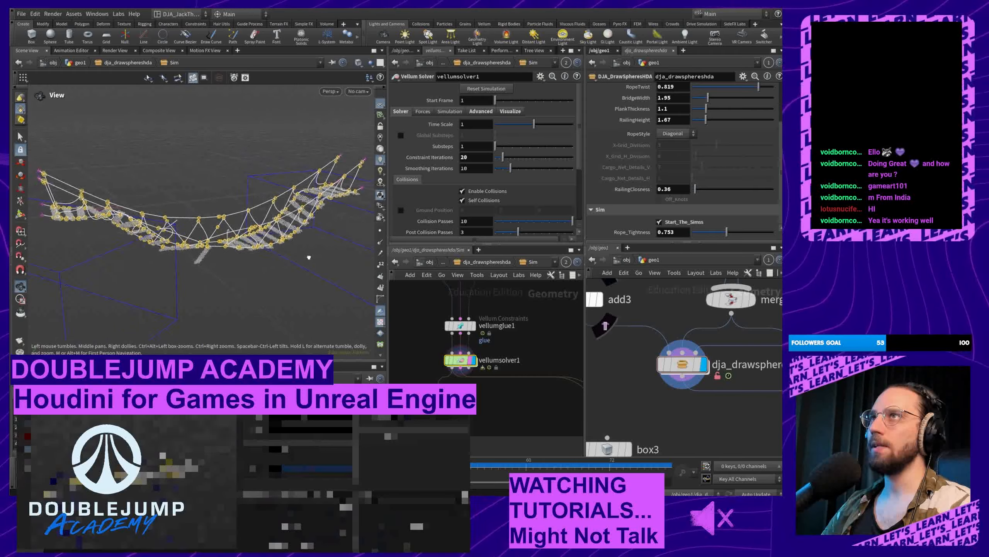
Step: Set the bridge asset's Rope_Tightness to 0.79
{"action": "left_click", "coordinate": [681, 232]}
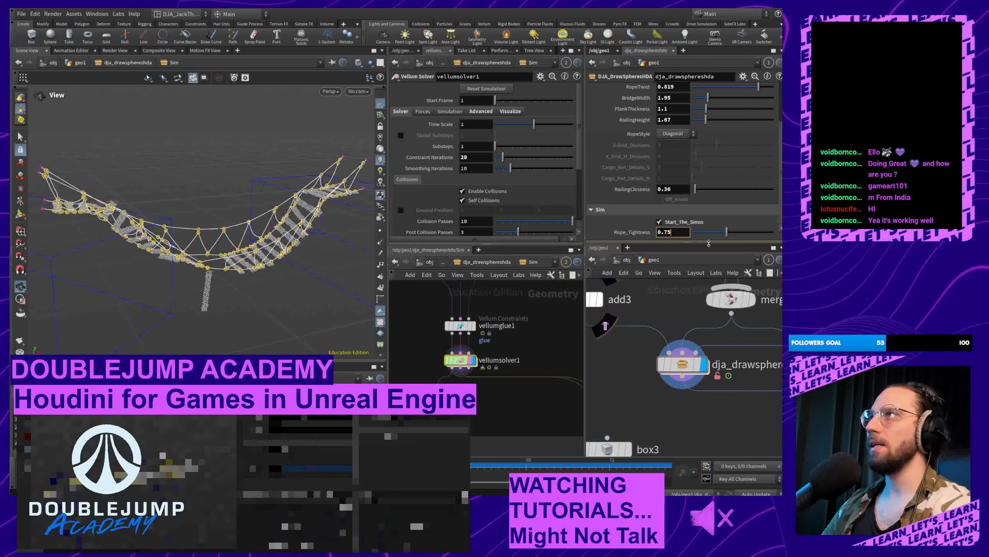
{"action": "key", "text": "BackSpace"}
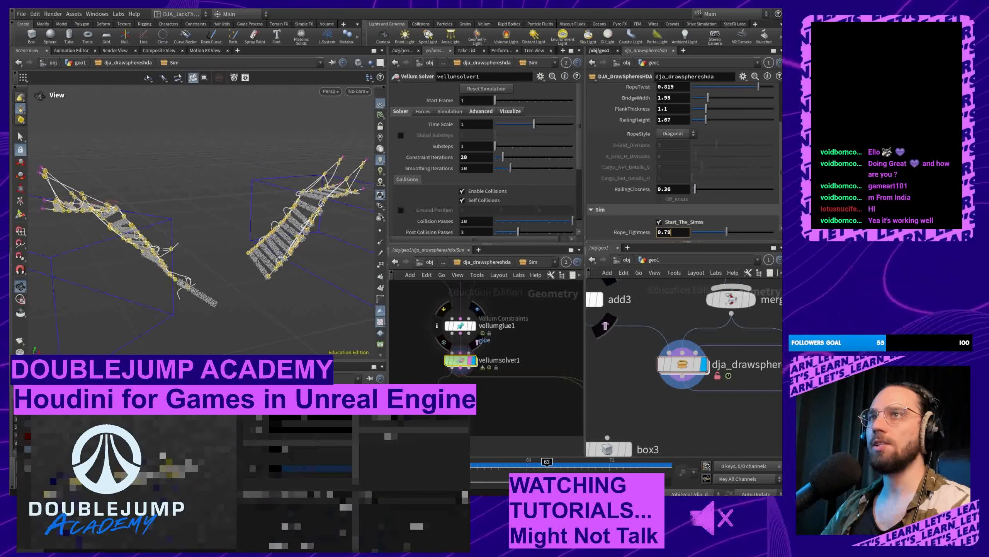
{"action": "key", "text": "Return"}
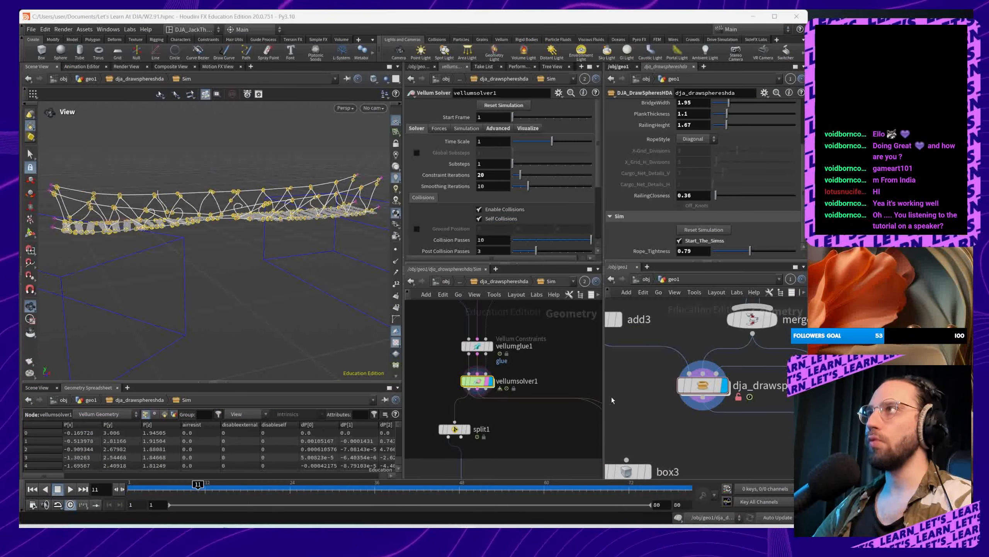
Step: Open the type properties of the dja_drawsphereshda asset and position the window so the vellumsolver1 parameters are accessible
{"action": "right_click", "coordinate": [706, 386]}
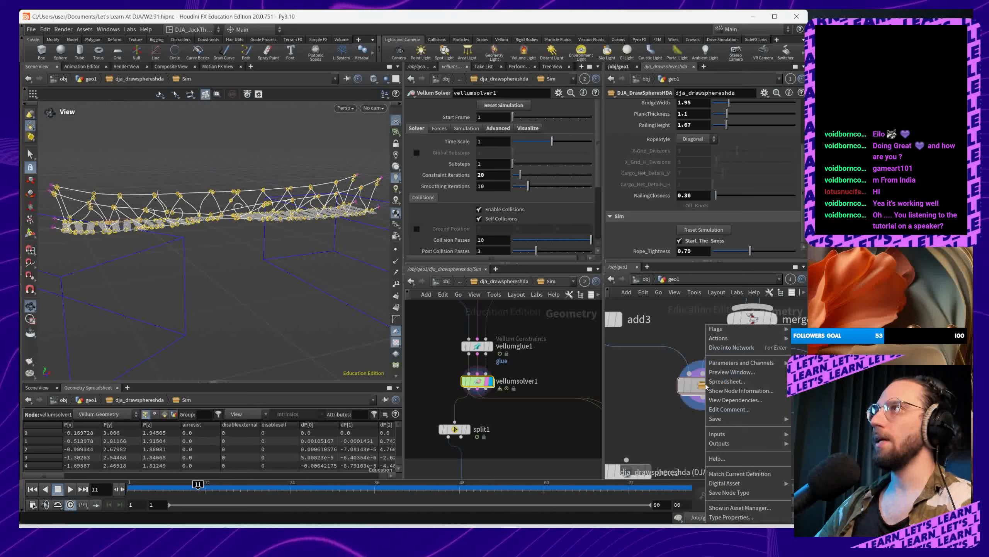
{"action": "left_click", "coordinate": [732, 517]}
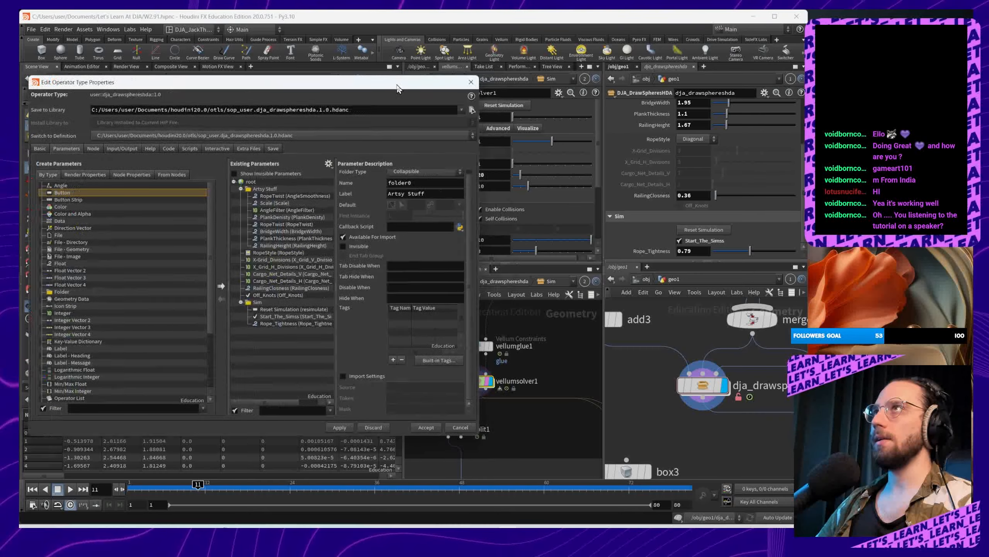
{"action": "left_click_drag", "start_coordinate": [397, 88], "coordinate": [360, 86]}
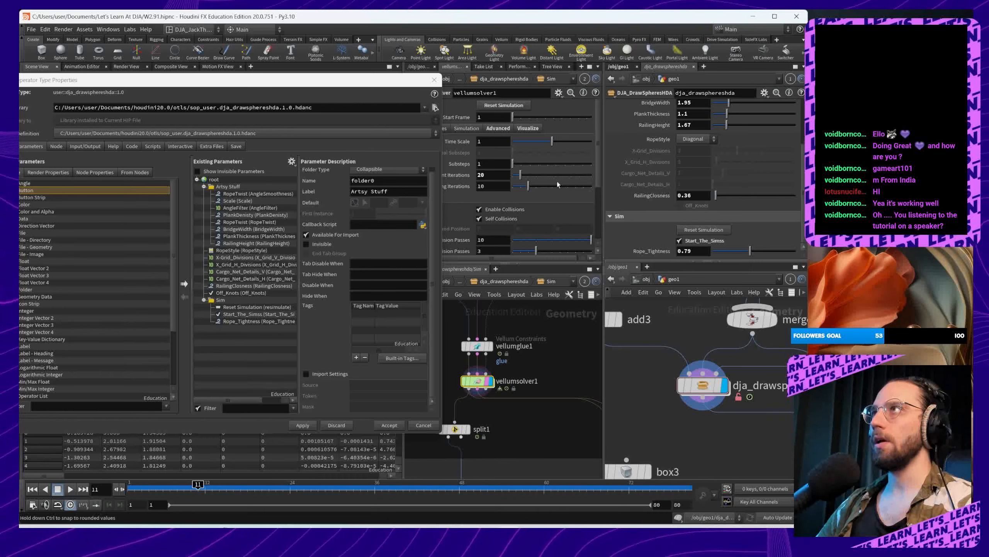
Step: Try exposing vellumsolver1's Collision Passes parameter in the asset's Sim folder, and remove it again
{"action": "scroll", "coordinate": [509, 215], "scroll_direction": "down", "scroll_amount": 2}
{"action": "left_click_drag", "start_coordinate": [457, 217], "coordinate": [267, 340]}
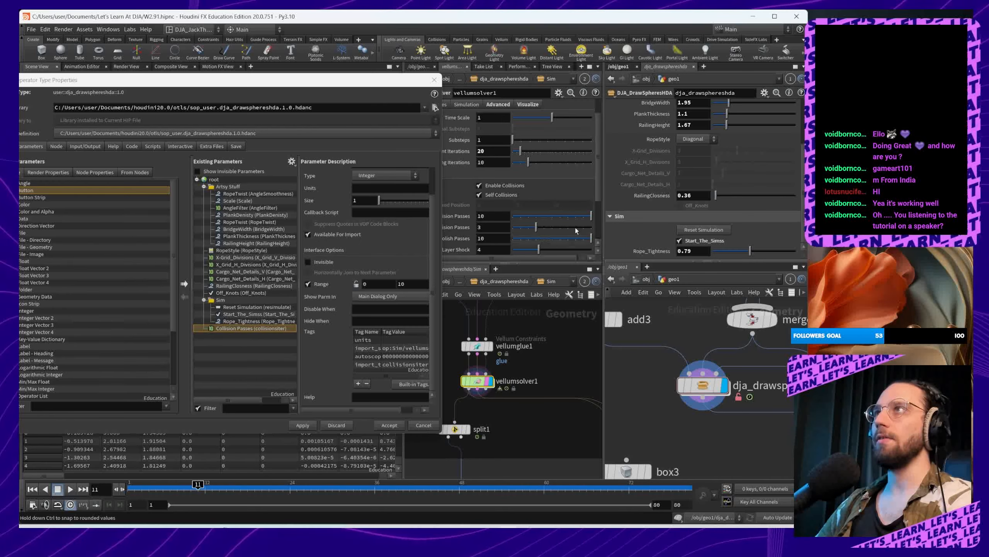
{"action": "key", "text": "Delete"}
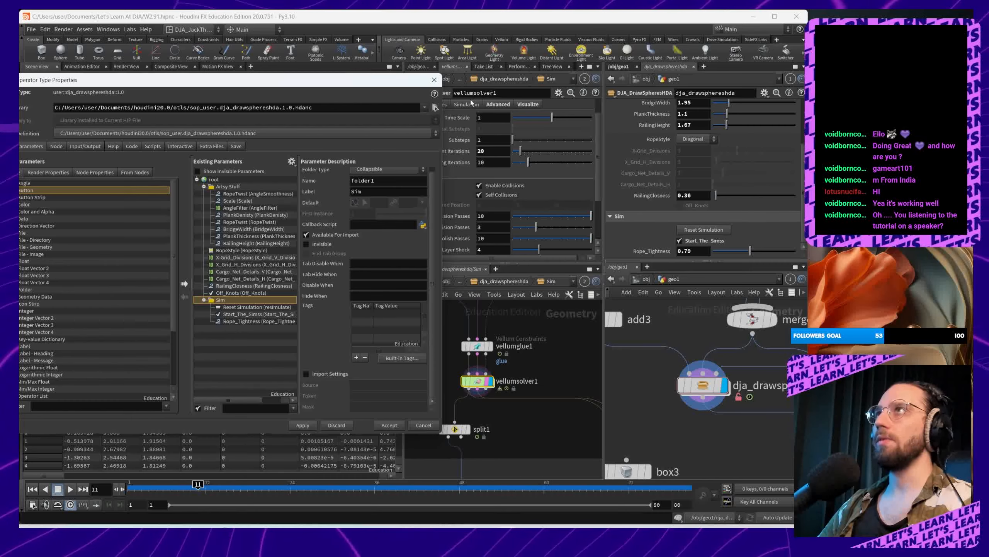
Step: Review the Reset Simulation button in the asset's Sim folder and close the type properties without changes
{"action": "scroll", "coordinate": [498, 172], "scroll_direction": "up", "scroll_amount": 2}
{"action": "left_click_drag", "start_coordinate": [504, 108], "coordinate": [370, 274]}
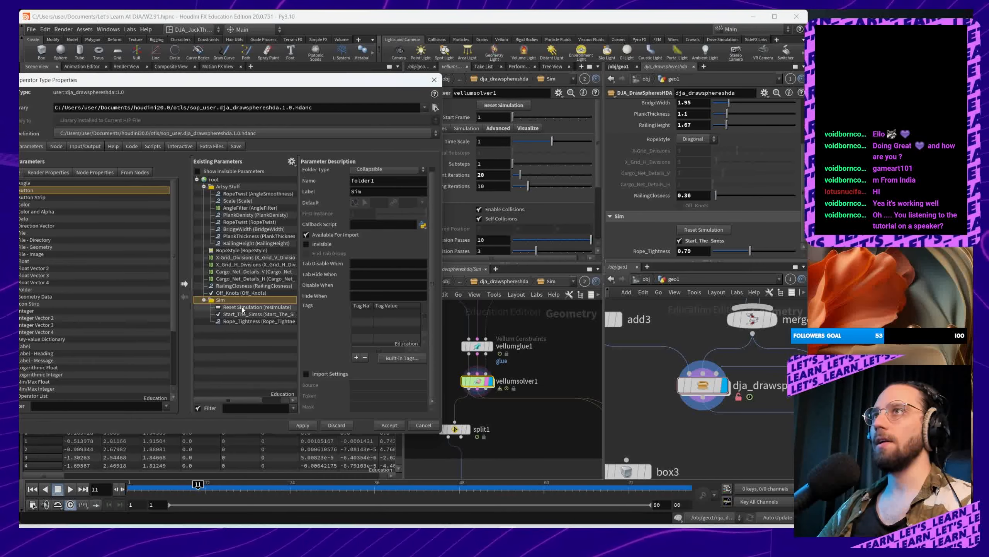
{"action": "left_click", "coordinate": [257, 307]}
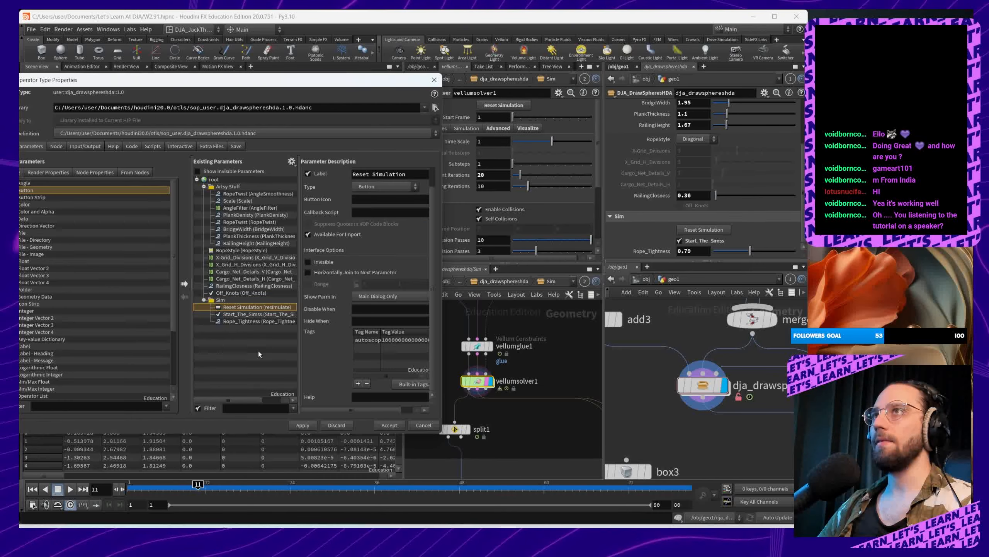
{"action": "left_click", "coordinate": [424, 424]}
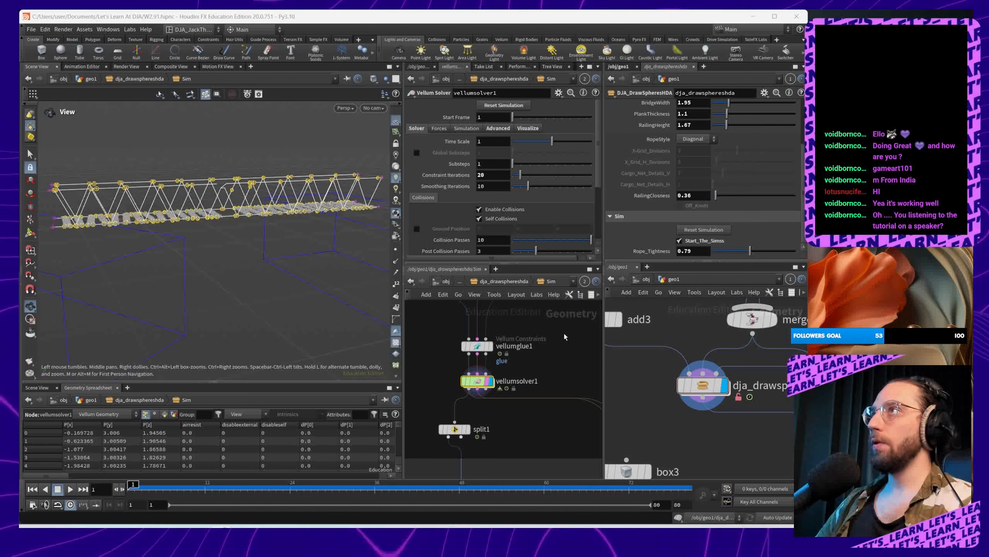
Step: Go up from the Sim subnetwork to the dja_drawsphereshda network and locate the wire running down to its output
{"action": "left_click", "coordinate": [503, 281]}
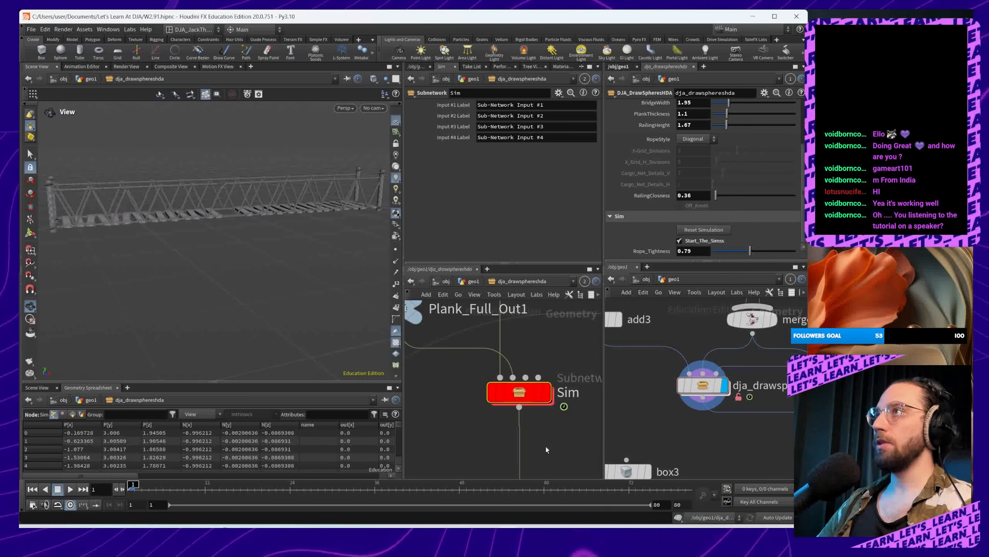
{"action": "scroll", "coordinate": [540, 361], "scroll_direction": "down", "scroll_amount": 2}
{"action": "scroll", "coordinate": [540, 362], "scroll_direction": "down", "scroll_amount": 3}
{"action": "middle_click_drag", "start_coordinate": [543, 425], "coordinate": [537, 378]}
{"action": "middle_click_drag", "start_coordinate": [534, 470], "coordinate": [544, 392]}
{"action": "scroll", "coordinate": [534, 402], "scroll_direction": "up", "scroll_amount": 3}
Step: Insert a Time Shift node on the wire just above the output of the dja_drawsphereshda network
{"action": "key", "text": "Tab"}
{"action": "type", "text": "time"}
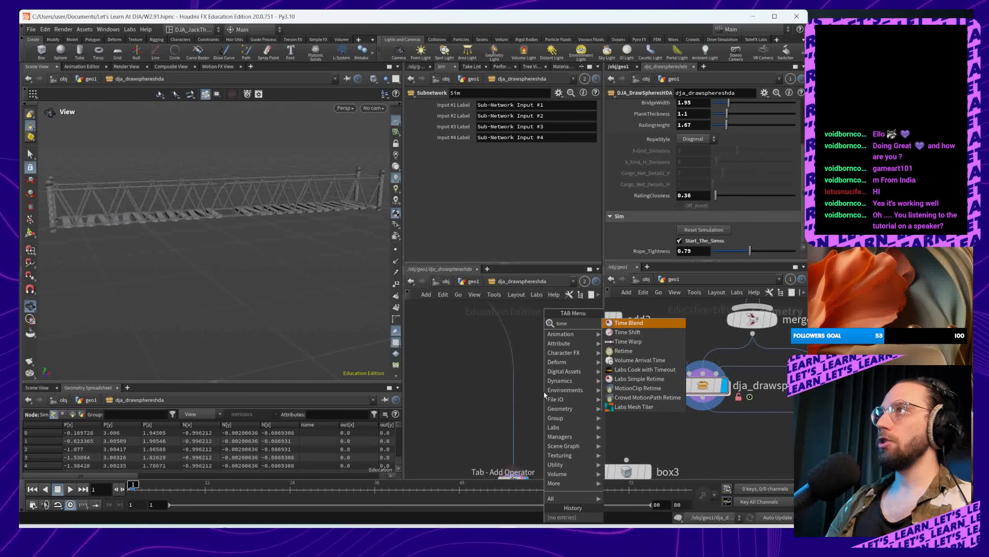
{"action": "key", "text": "Return"}
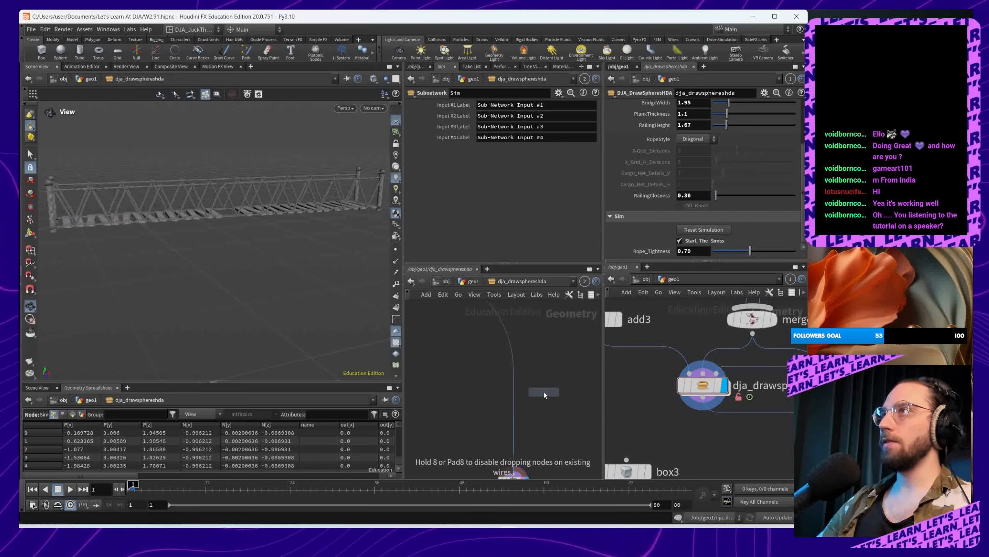
{"action": "left_click", "coordinate": [514, 382]}
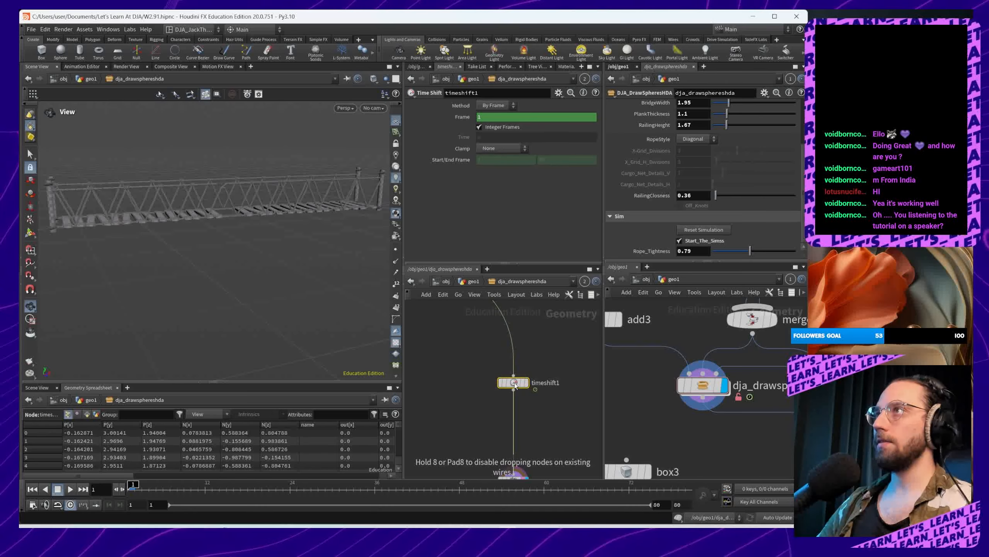
Step: Expose timeshift1's Frame parameter in the Sim folder of the dja_drawsphereshda type properties and check its channel default
{"action": "right_click", "coordinate": [703, 385]}
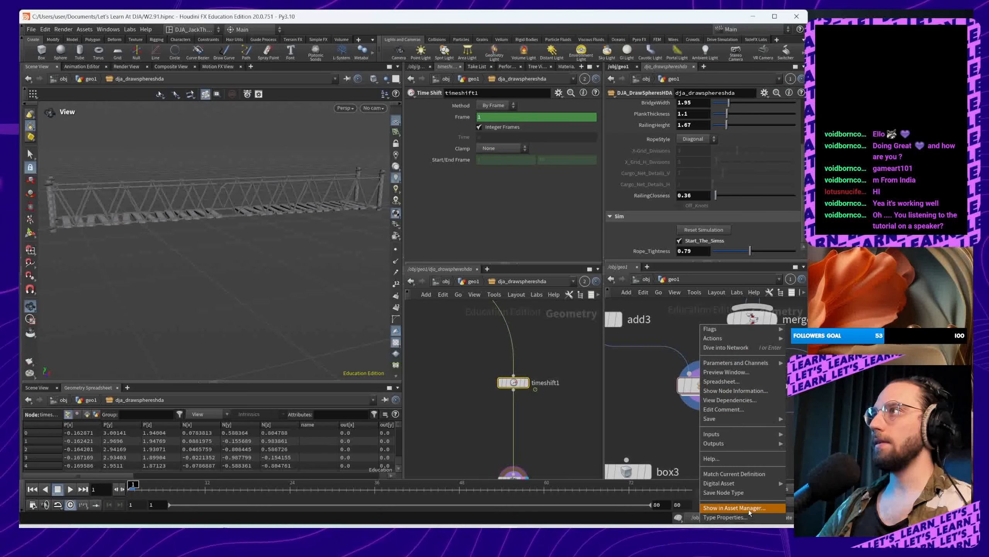
{"action": "left_click", "coordinate": [721, 503]}
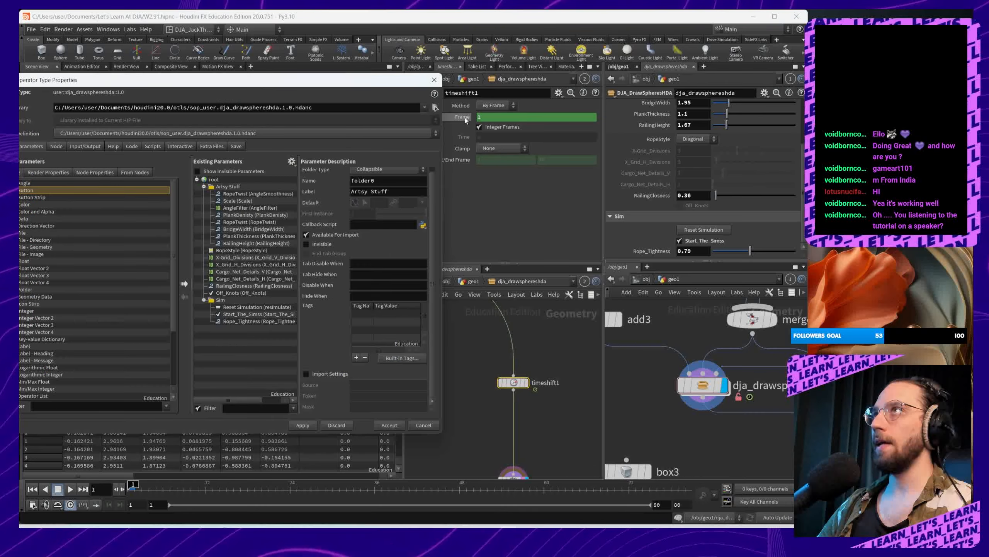
{"action": "left_click_drag", "start_coordinate": [463, 118], "coordinate": [236, 304]}
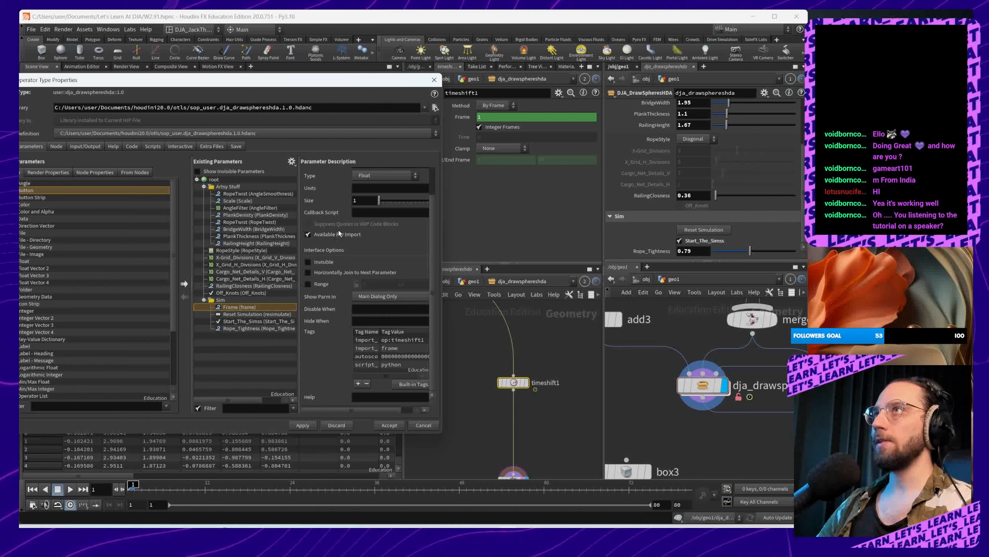
{"action": "scroll", "coordinate": [355, 220], "scroll_direction": "up", "scroll_amount": 2}
{"action": "left_click", "coordinate": [346, 174]}
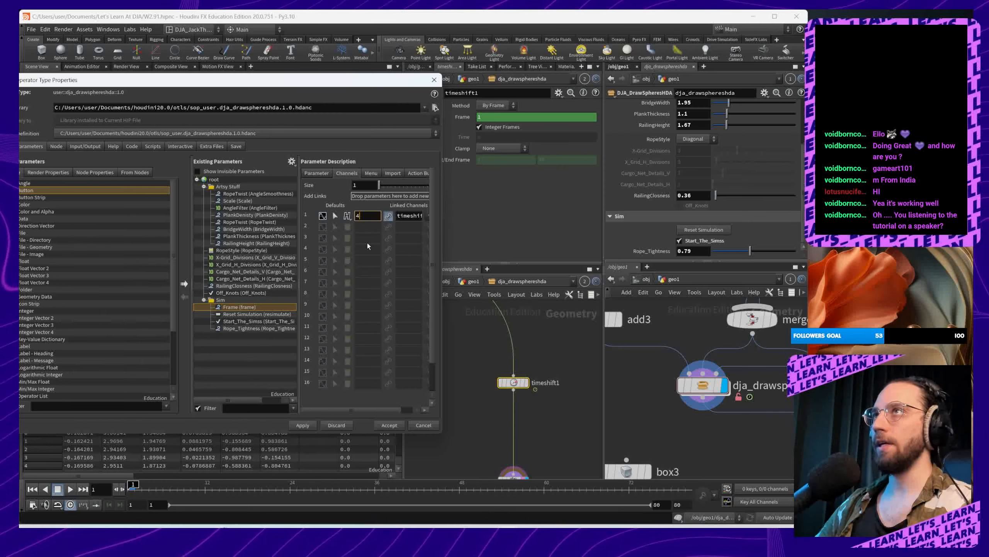
{"action": "left_click", "coordinate": [316, 173]}
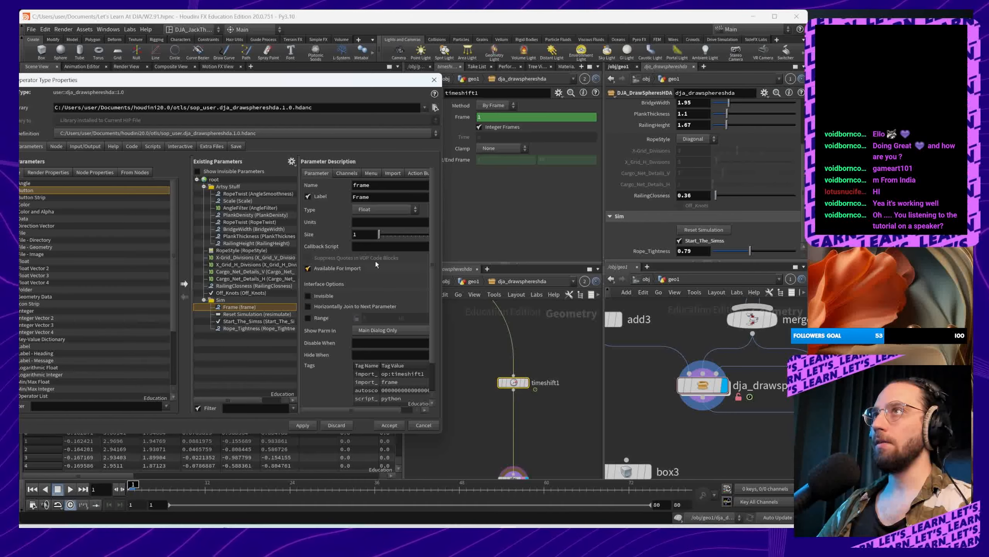
Step: Enable a range of 0 to 80 for the asset's Frame parameter and accept the type properties
{"action": "left_click_drag", "start_coordinate": [443, 262], "coordinate": [504, 296]}
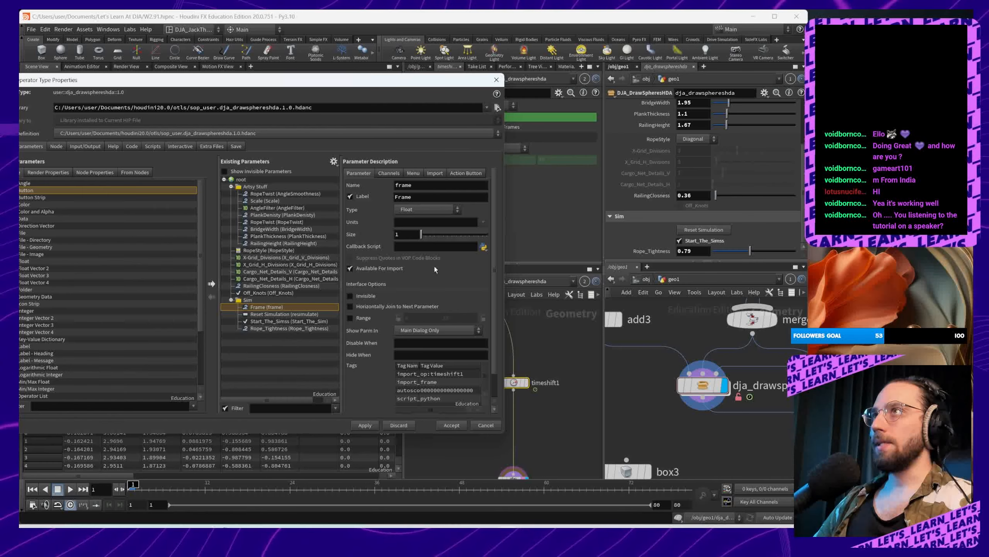
{"action": "left_click", "coordinate": [361, 318]}
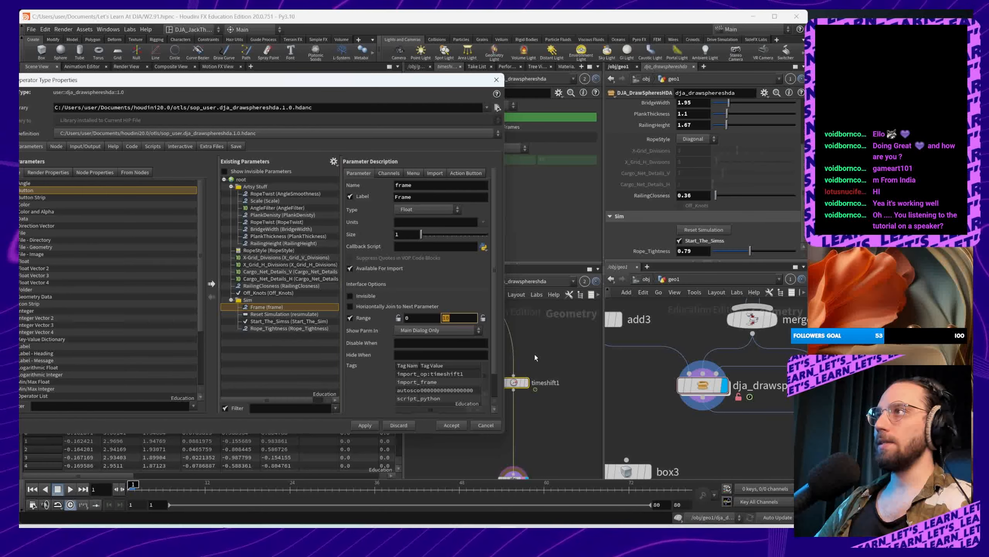
{"action": "type", "text": "80"}
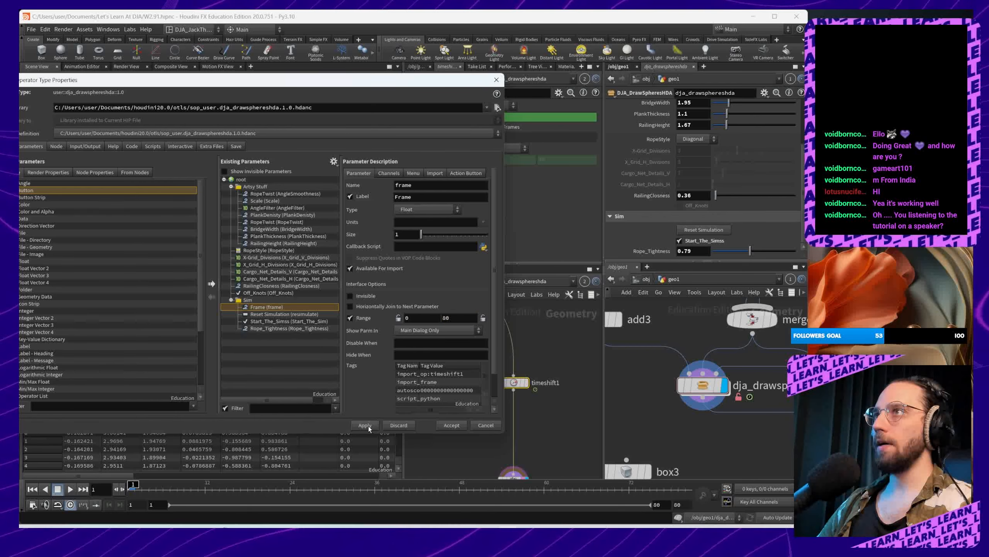
{"action": "left_click", "coordinate": [452, 426]}
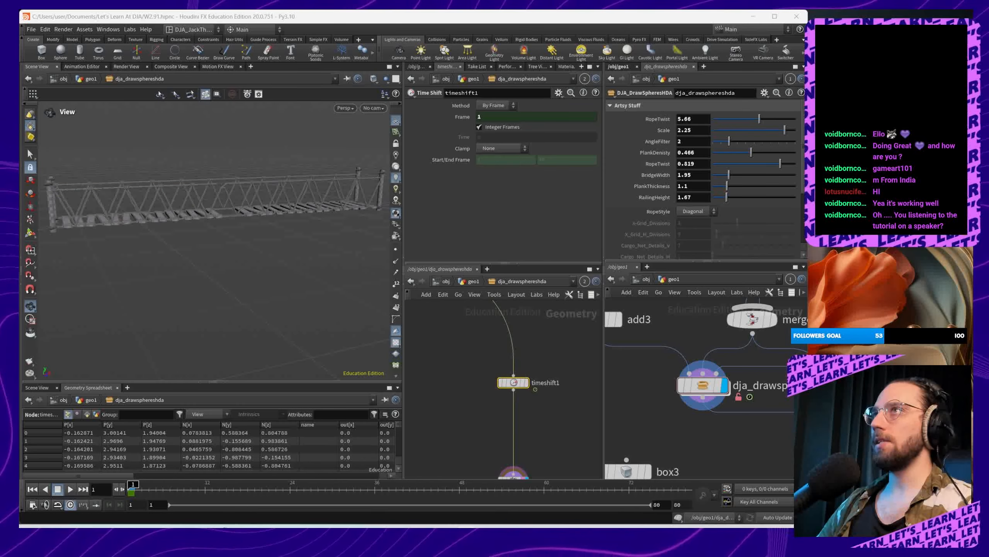
Step: Replace the channel link in timeshift1's Frame with the fixed value 1
{"action": "middle_click_drag", "start_coordinate": [506, 389], "coordinate": [508, 405]}
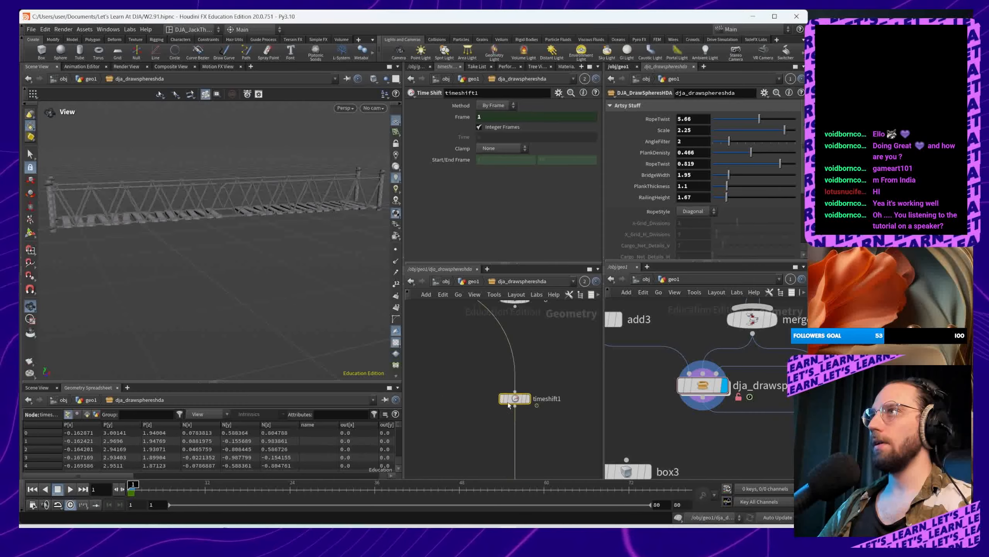
{"action": "middle_click_drag", "start_coordinate": [577, 342], "coordinate": [537, 334]}
{"action": "scroll", "coordinate": [758, 199], "scroll_direction": "down", "scroll_amount": 3}
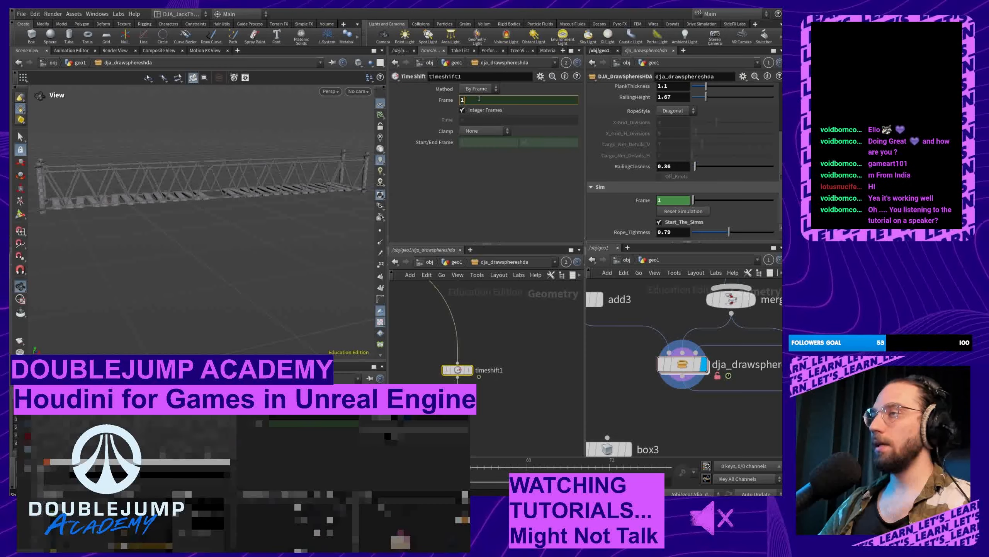
{"action": "left_click", "coordinate": [496, 116]}
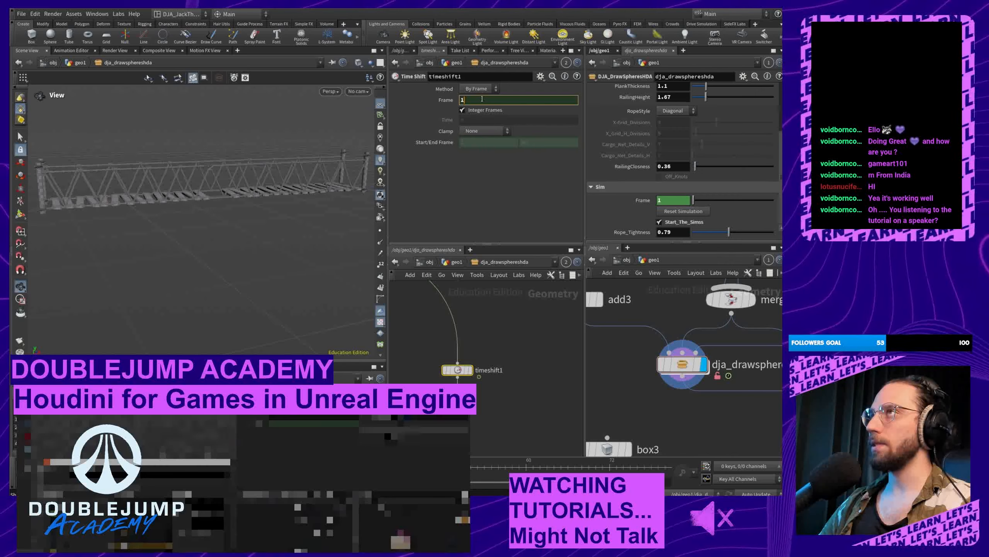
{"action": "key", "text": "Return"}
Step: Delete the timeshift1 node from the wire above the output
{"action": "middle_click_drag", "start_coordinate": [471, 425], "coordinate": [502, 353]}
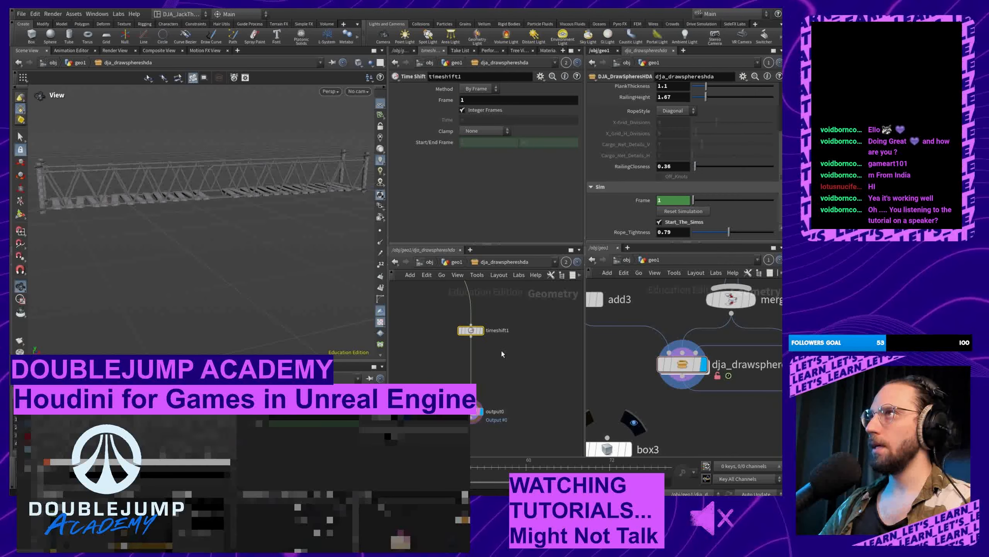
{"action": "scroll", "coordinate": [491, 374], "scroll_direction": "down", "scroll_amount": 1}
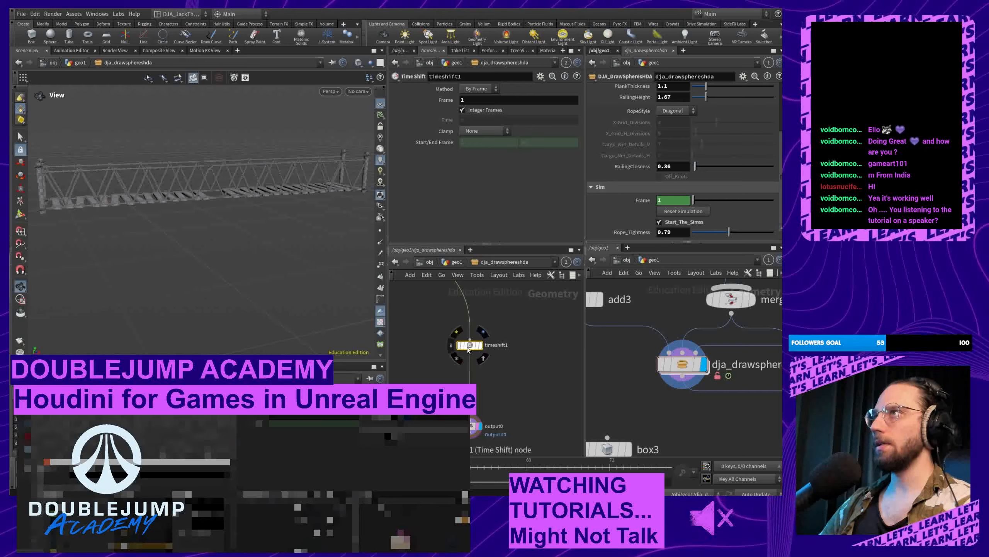
{"action": "key", "text": "Delete"}
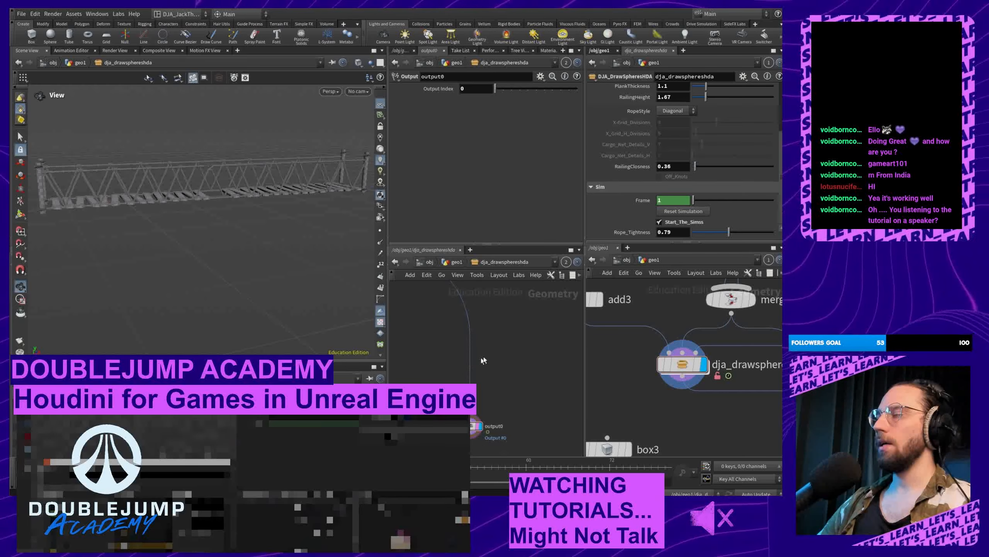
Step: Open the type properties of dja_drawsphereshda and remove the Frame parameter from the Sim folder
{"action": "right_click", "coordinate": [685, 364]}
{"action": "left_click", "coordinate": [702, 453]}
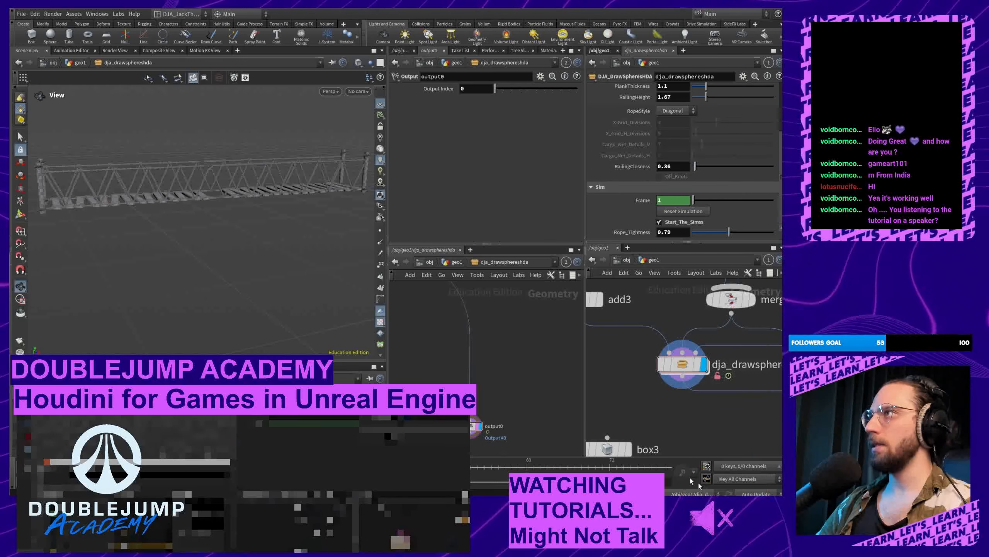
{"action": "left_click", "coordinate": [267, 294]}
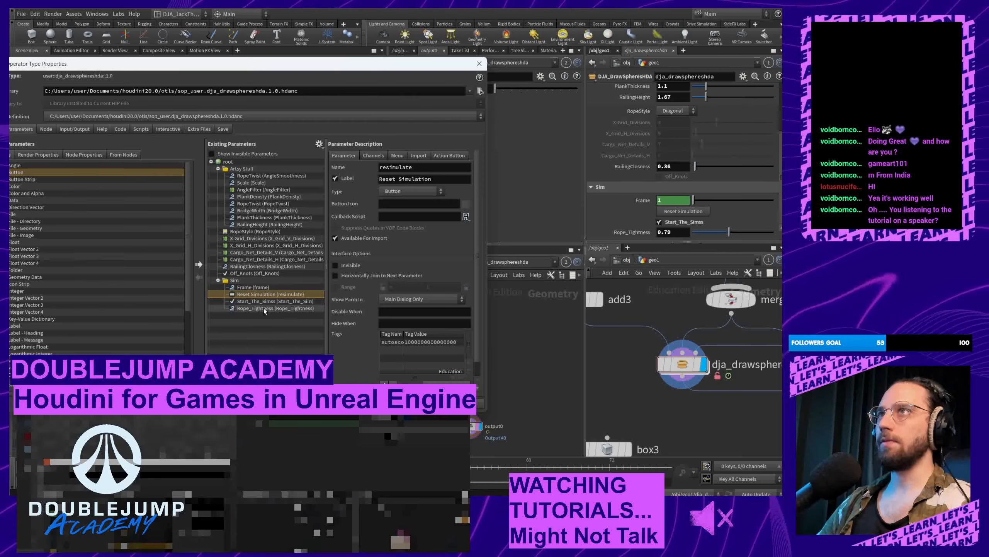
{"action": "left_click", "coordinate": [265, 287]}
{"action": "key", "text": "Delete"}
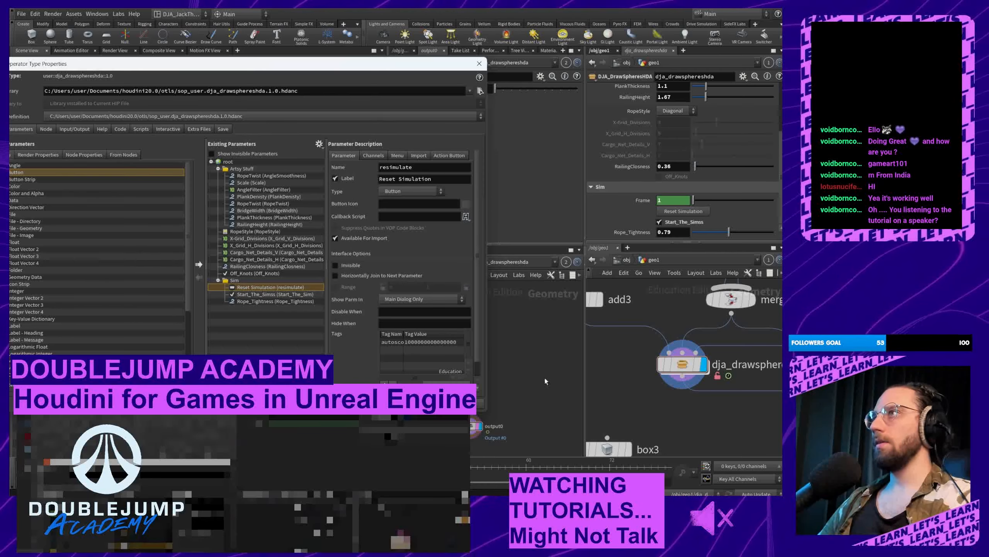
Step: Place a fresh Time Shift node beside the output wire and replace its Frame expression with the fixed value 1
{"action": "key", "text": "Tab"}
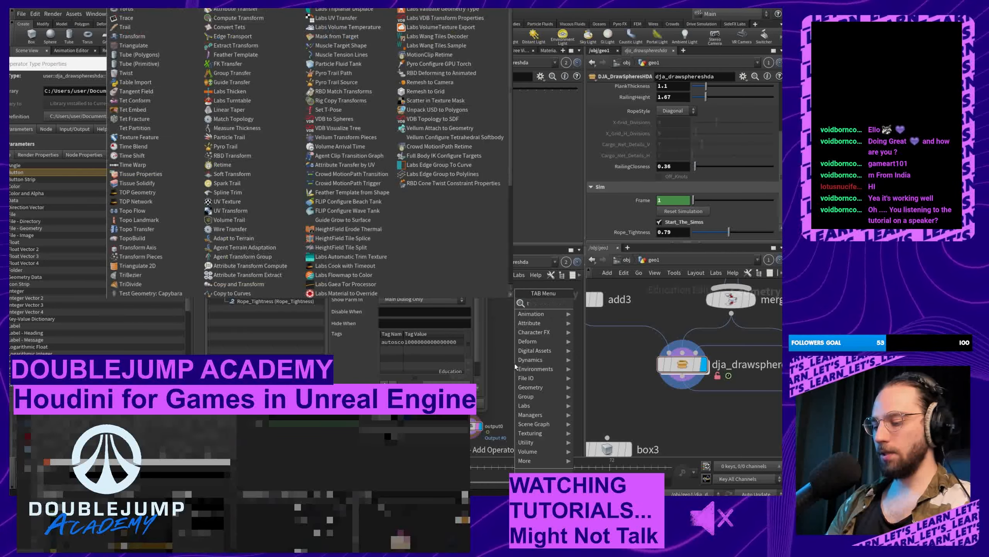
{"action": "key", "text": "Escape"}
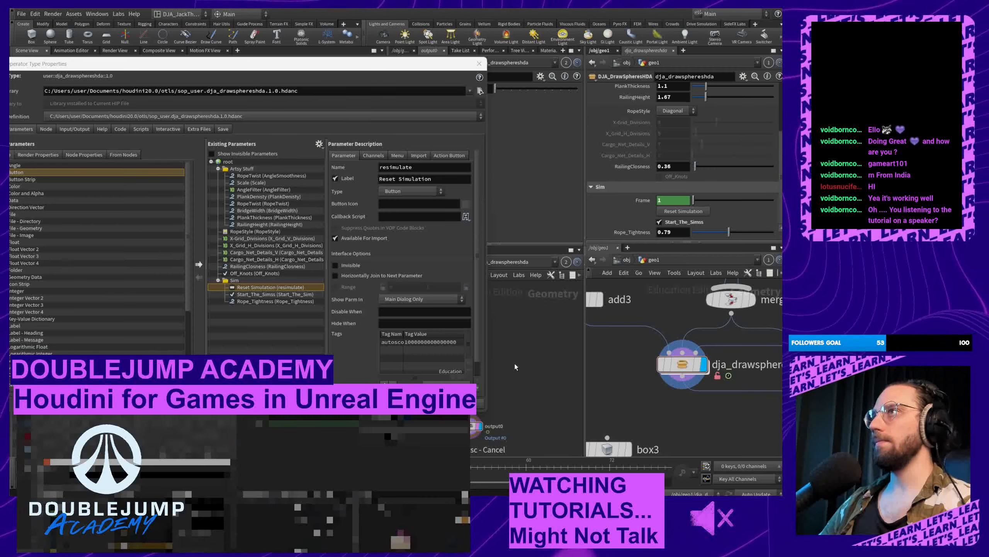
{"action": "key", "text": "Tab"}
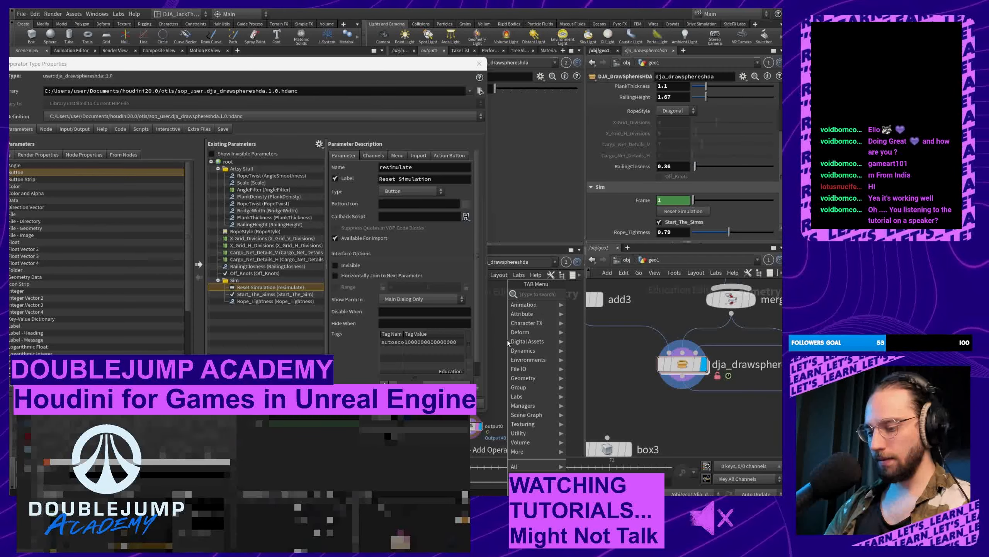
{"action": "type", "text": "time"}
{"action": "key", "text": "Return"}
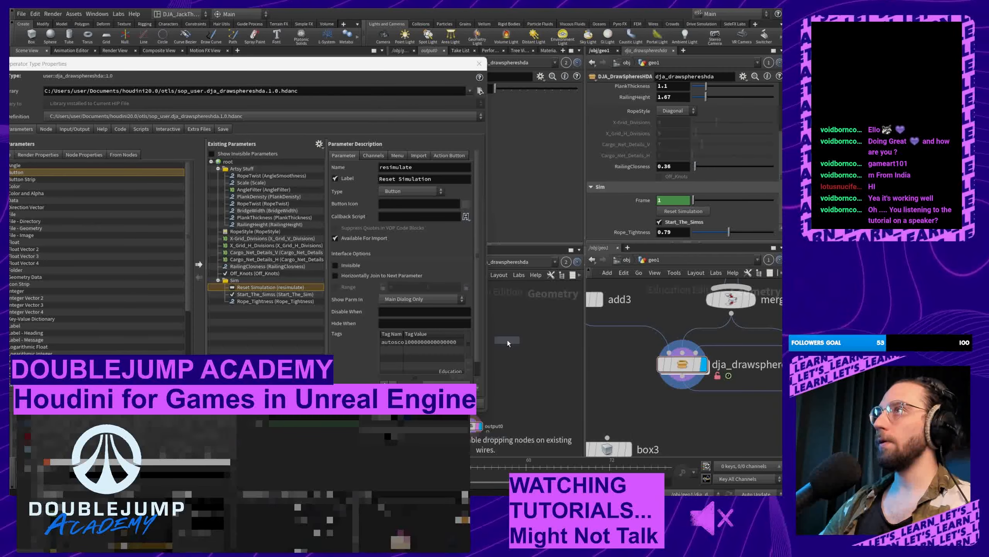
{"action": "left_click", "coordinate": [518, 343]}
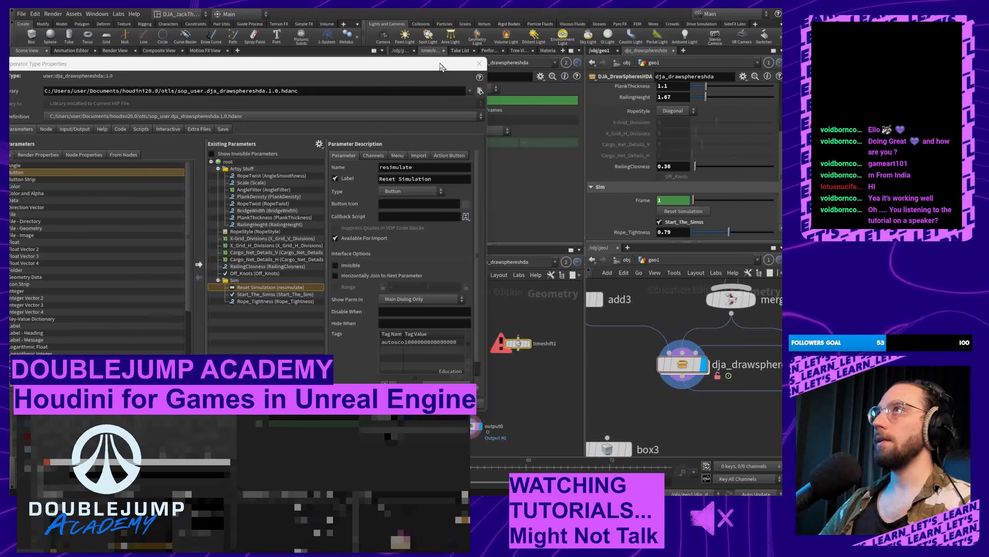
{"action": "left_click_drag", "start_coordinate": [441, 67], "coordinate": [449, 133]}
{"action": "left_click", "coordinate": [501, 100]}
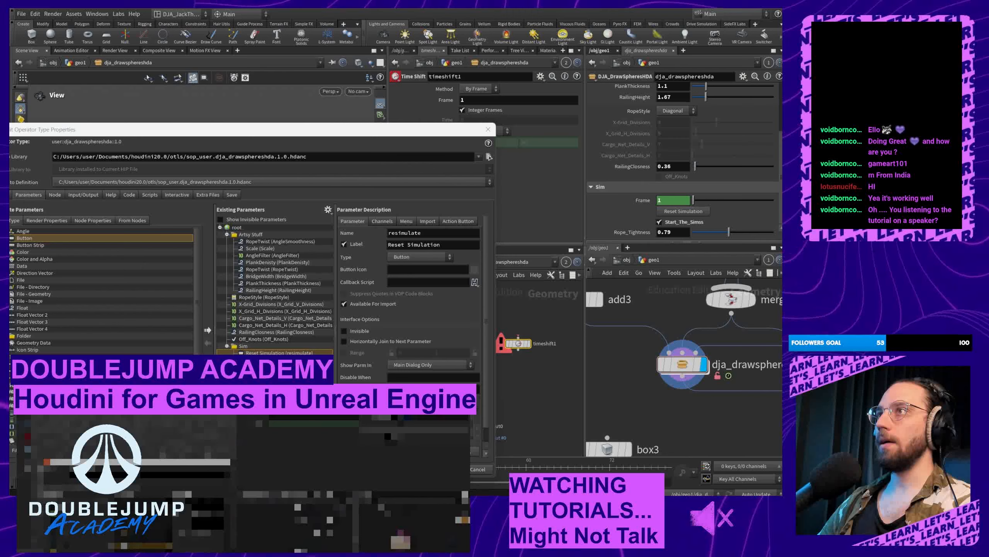
Step: Add timeshift1's Frame as a parameter in the asset's Sim folder and set its default value to 40
{"action": "scroll", "coordinate": [599, 234], "scroll_direction": "up", "scroll_amount": 3}
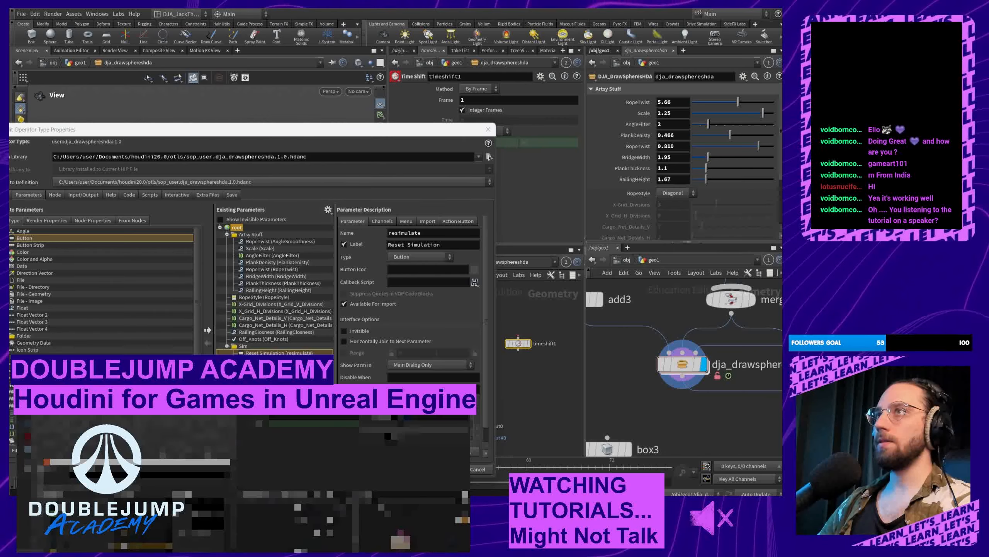
{"action": "left_click_drag", "start_coordinate": [446, 101], "coordinate": [269, 365]}
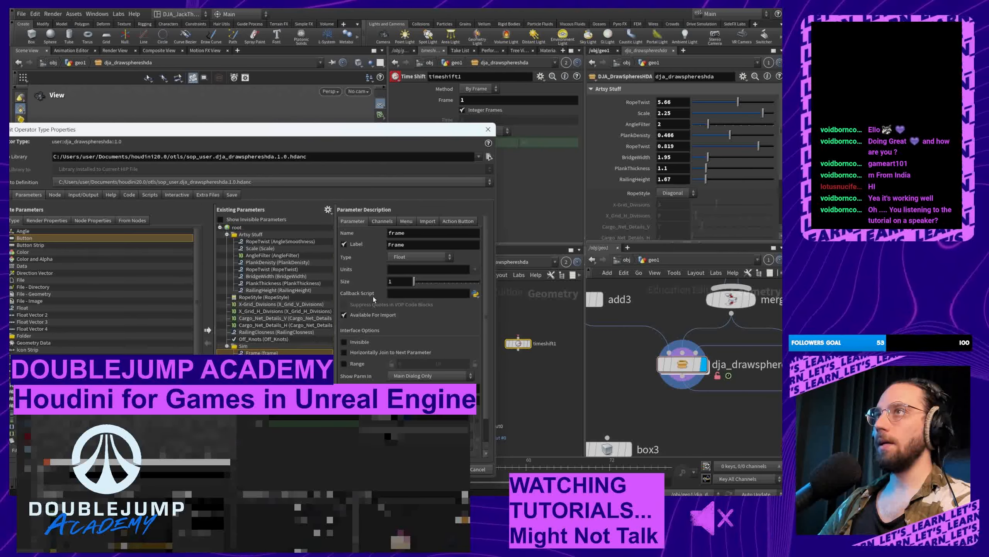
{"action": "left_click", "coordinate": [383, 221]}
{"action": "left_click", "coordinate": [415, 263]}
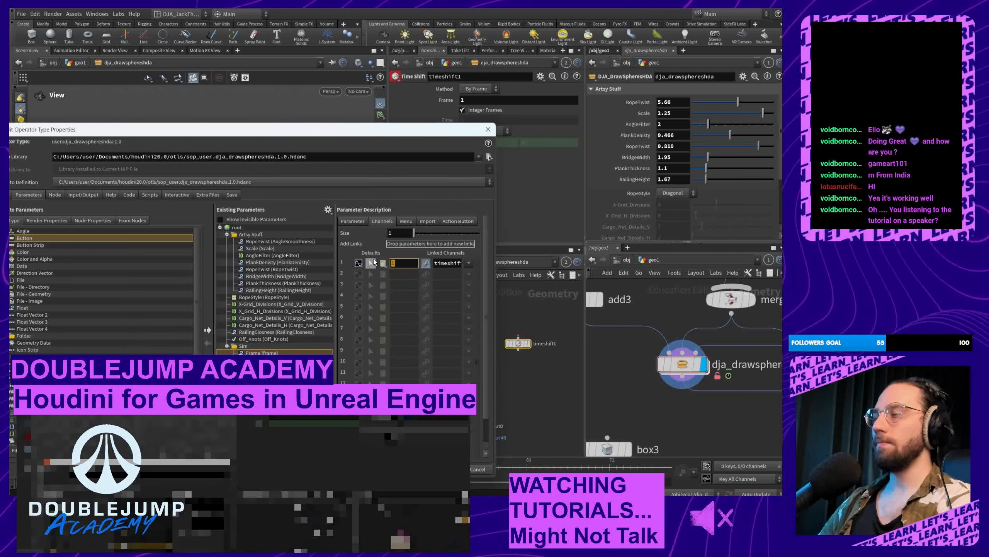
{"action": "left_click", "coordinate": [352, 222]}
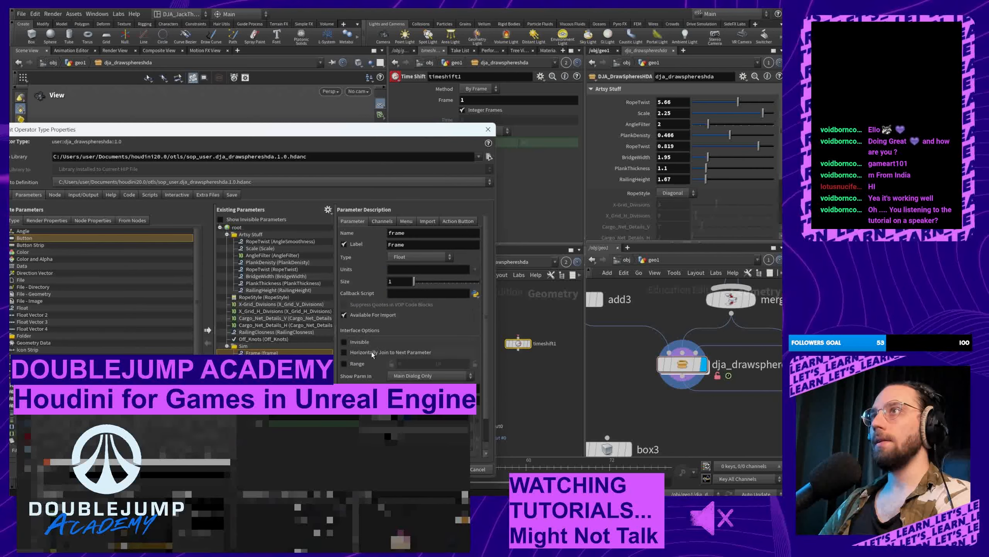
Step: Enable a range of 0 to 80 on the new Frame parameter and close the type properties
{"action": "left_click", "coordinate": [345, 363]}
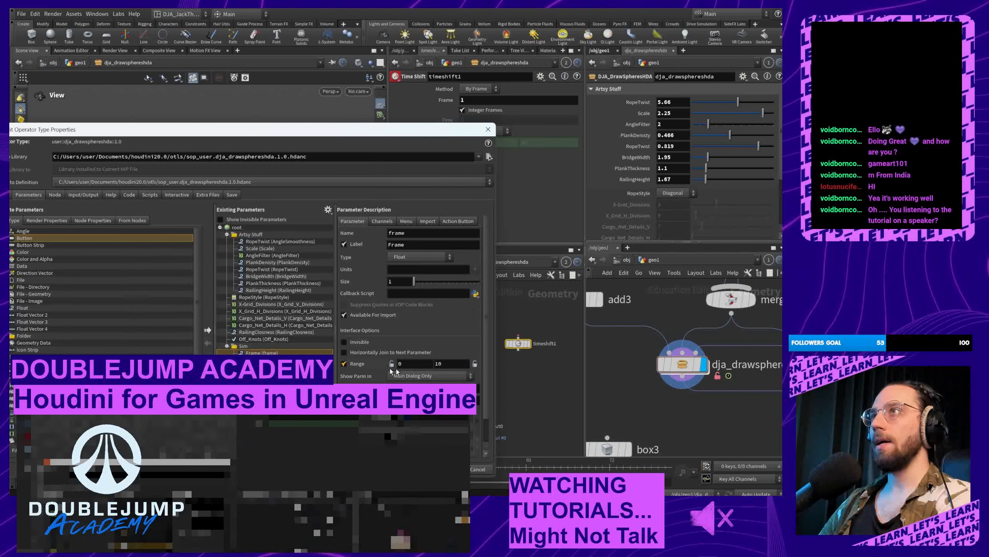
{"action": "double_click", "coordinate": [457, 364]}
{"action": "type", "text": "8"}
{"action": "left_click", "coordinate": [367, 333]}
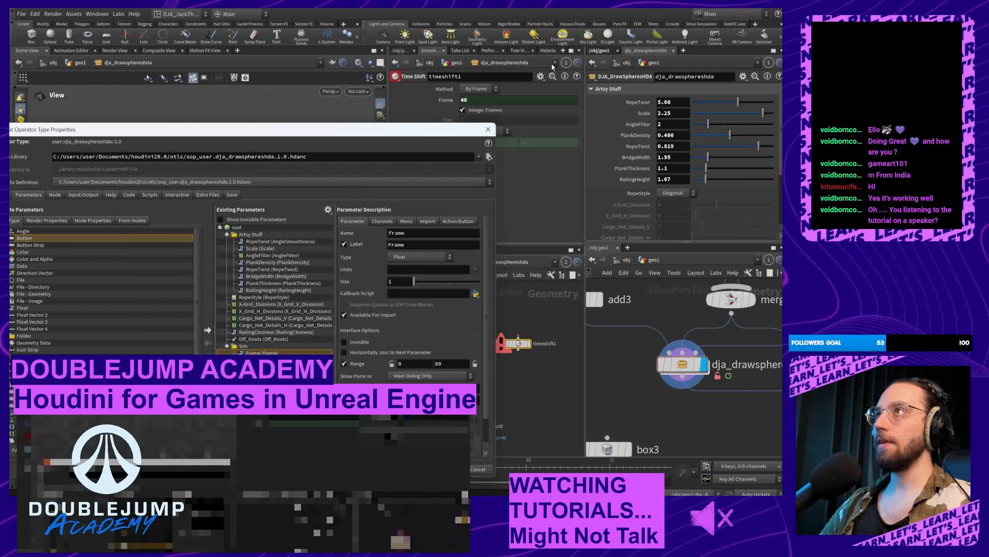
{"action": "left_click", "coordinate": [488, 130]}
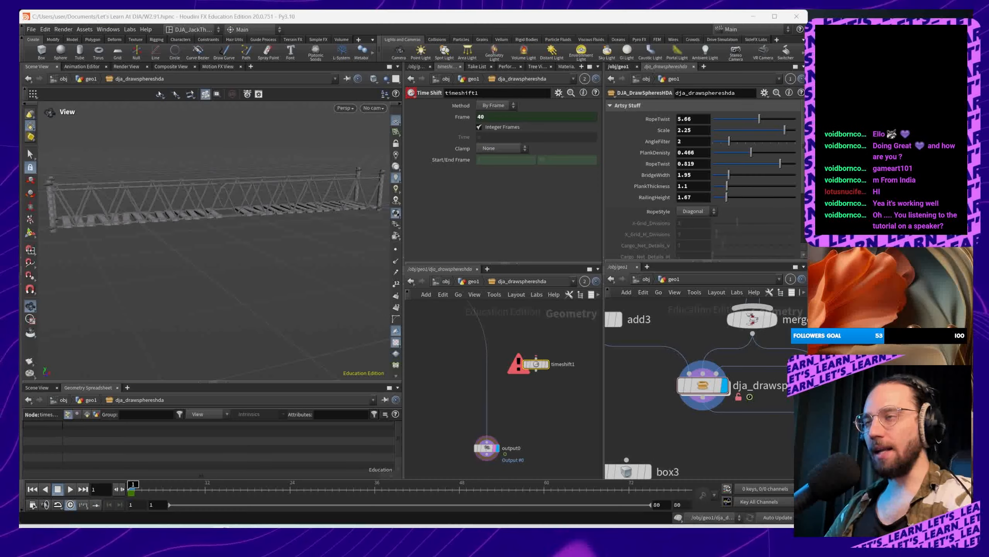
Step: Insert timeshift1 into the wire above the output0 node and check the linked Frame parameter in the Sim folder
{"action": "left_click_drag", "start_coordinate": [526, 356], "coordinate": [477, 356]}
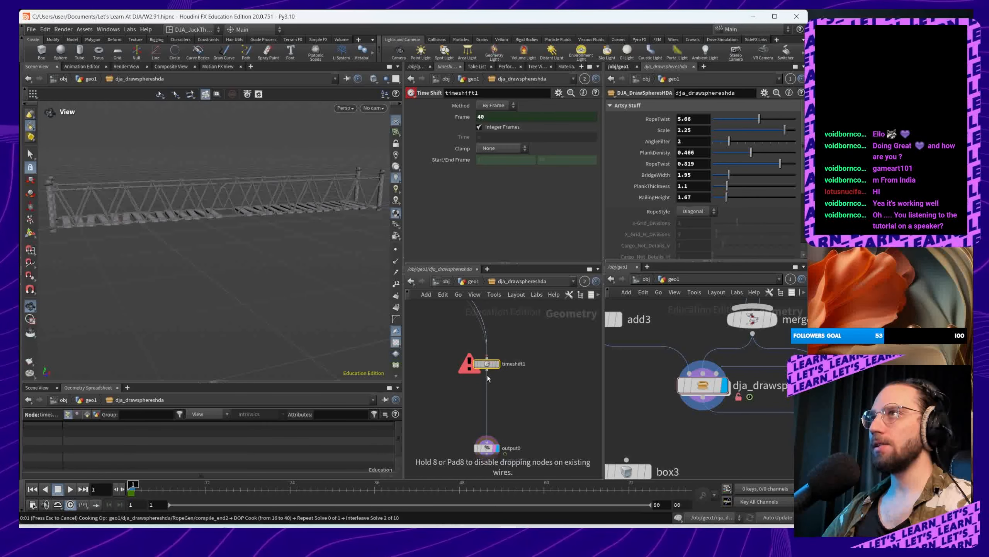
{"action": "middle_click_drag", "start_coordinate": [454, 360], "coordinate": [525, 366]}
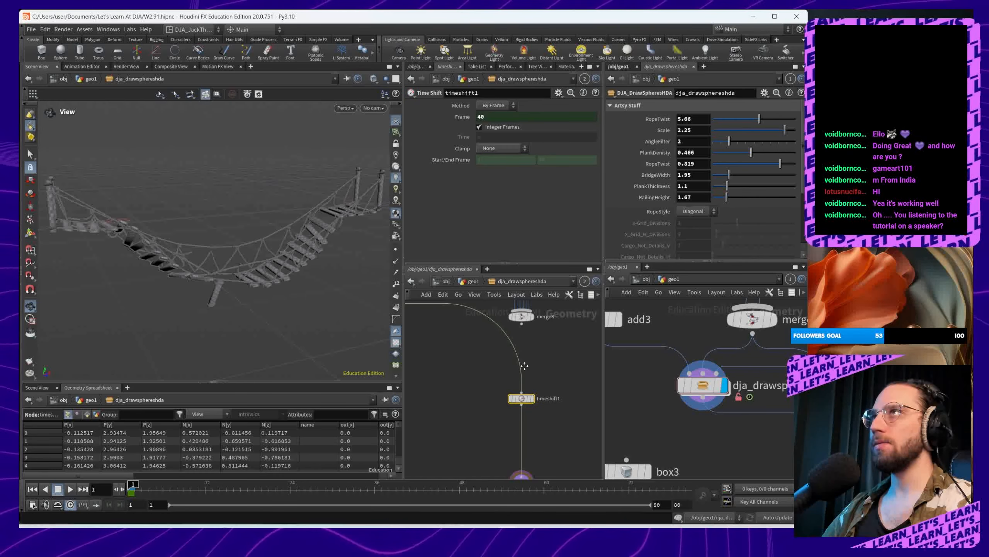
{"action": "left_click", "coordinate": [517, 116]}
{"action": "scroll", "coordinate": [725, 210], "scroll_direction": "down", "scroll_amount": 4}
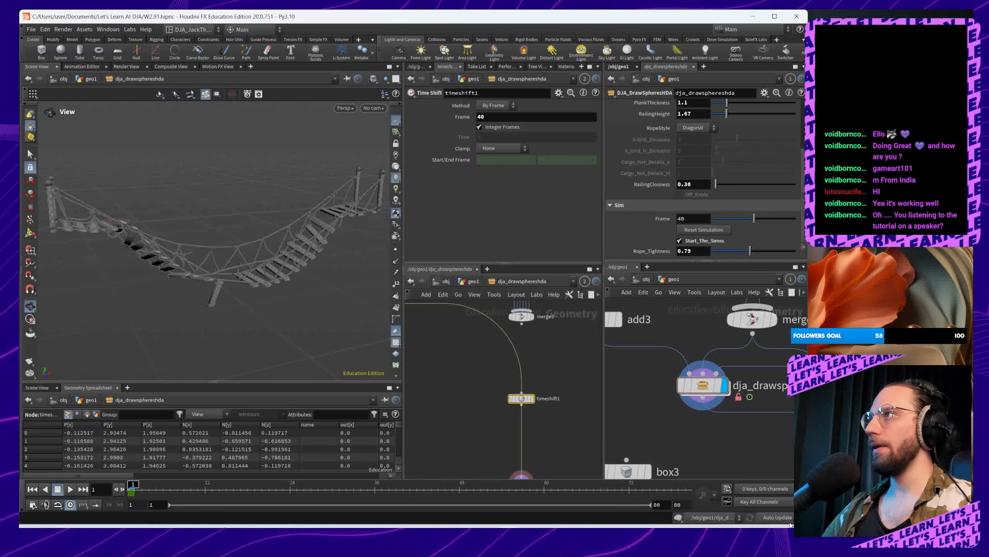
{"action": "middle_click_drag", "start_coordinate": [522, 398], "coordinate": [501, 362]}
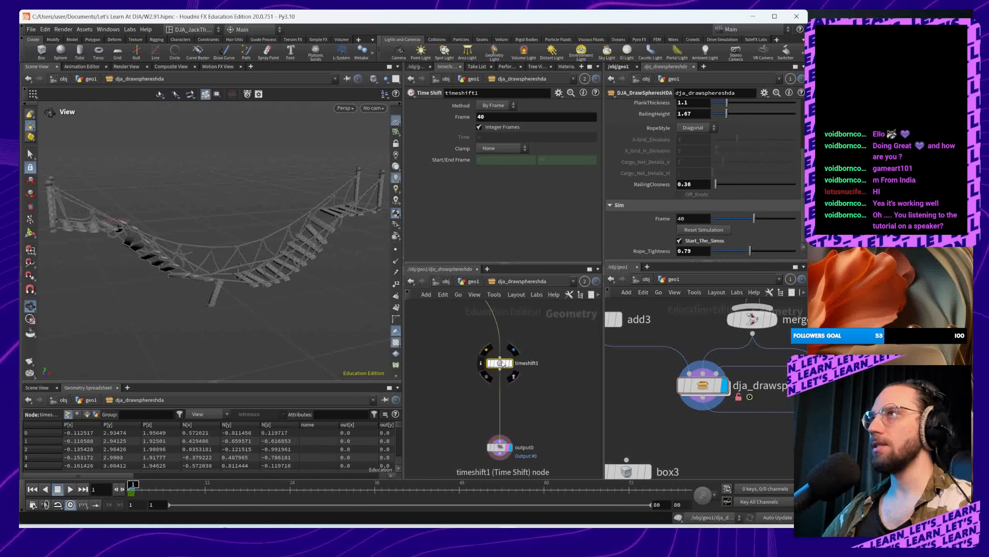
{"action": "right_click", "coordinate": [500, 363]}
{"action": "left_click", "coordinate": [530, 511]}
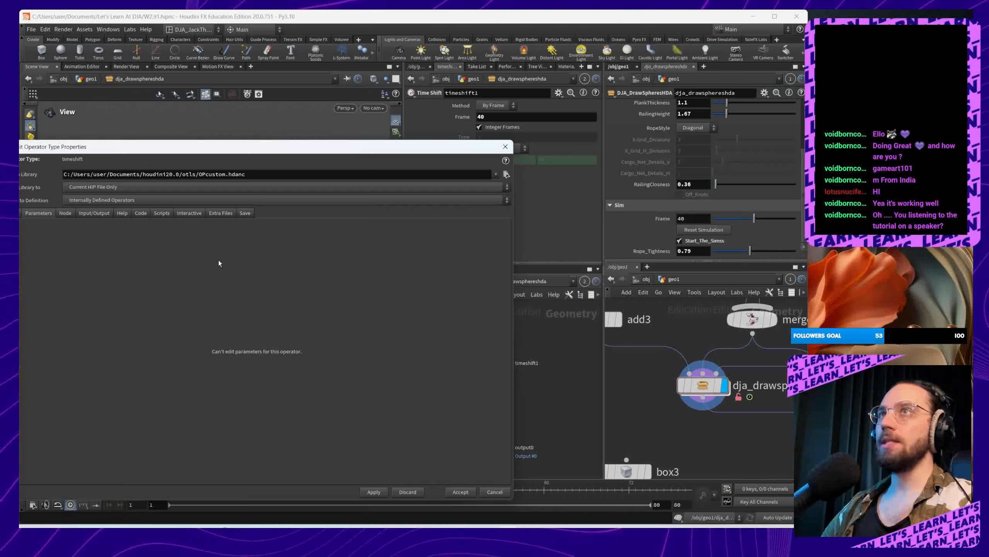
{"action": "left_click", "coordinate": [250, 186]}
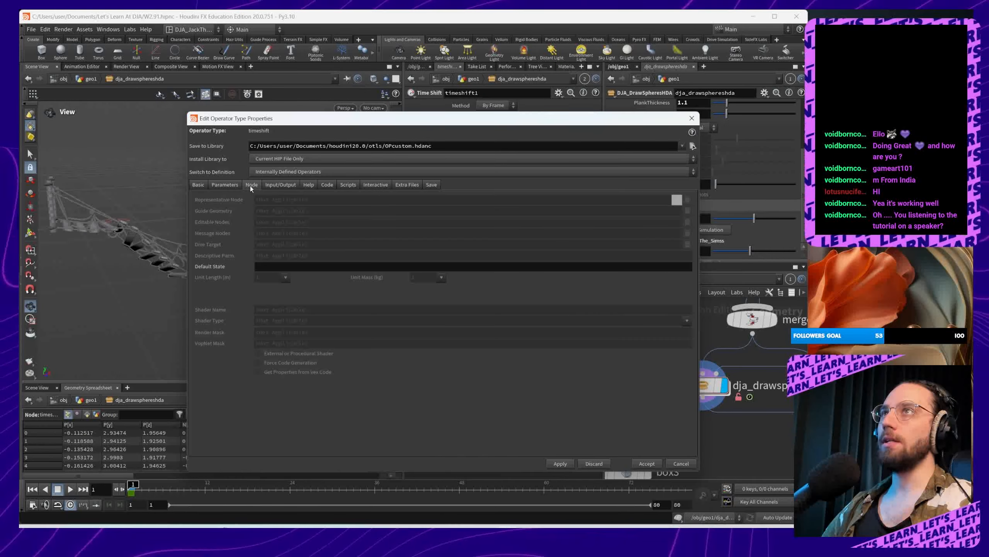
{"action": "left_click", "coordinate": [287, 185]}
{"action": "left_click", "coordinate": [308, 185]}
{"action": "left_click", "coordinate": [200, 185]}
{"action": "left_click", "coordinate": [225, 185]}
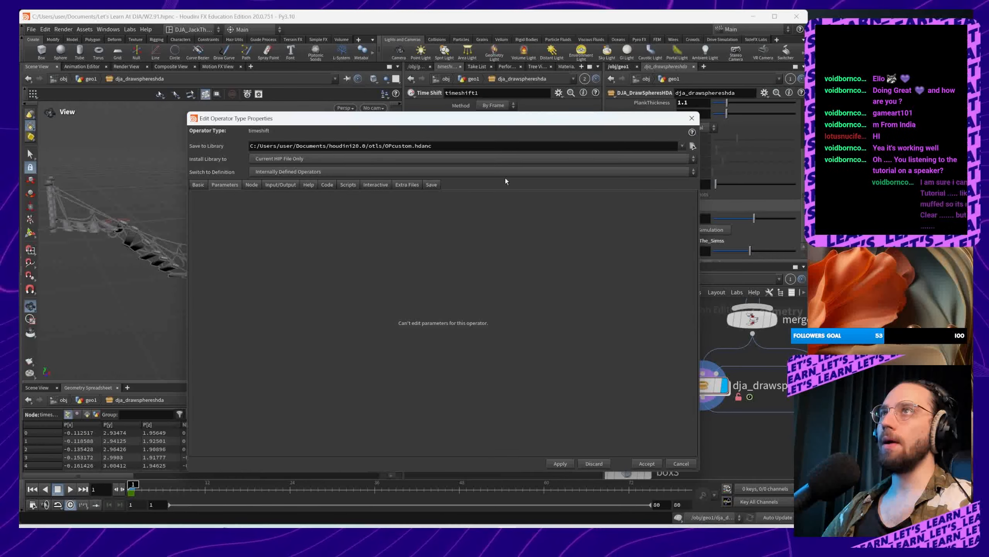
{"action": "left_click", "coordinate": [692, 118]}
Step: Open the type properties of dja_drawsphereshda, change the Frame parameter's type to Integer and accept the change
{"action": "right_click", "coordinate": [707, 386]}
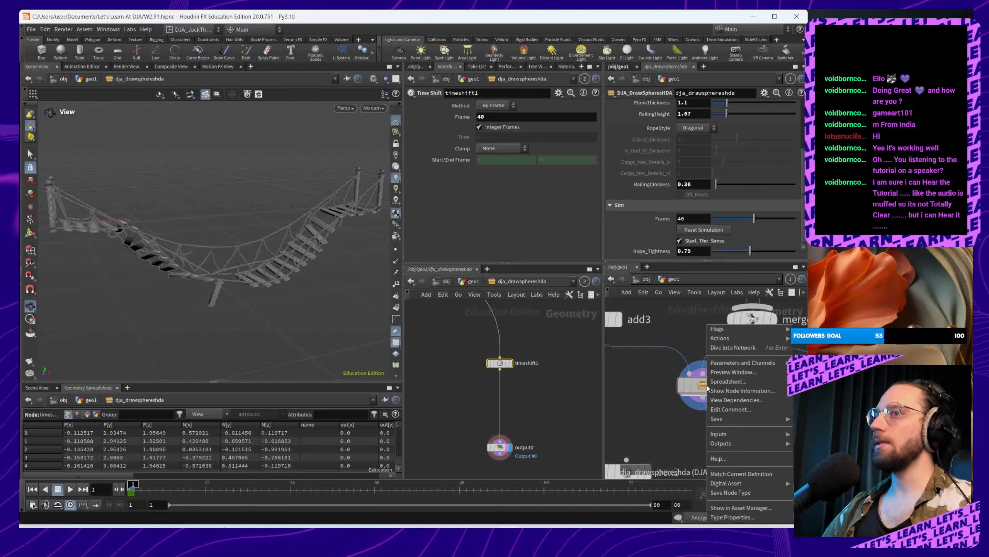
{"action": "left_click", "coordinate": [732, 516]}
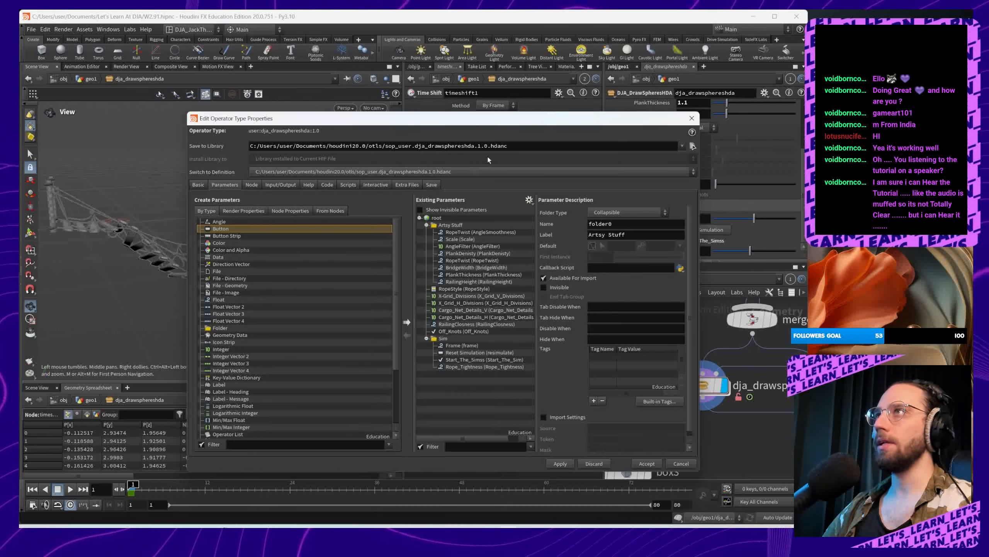
{"action": "left_click_drag", "start_coordinate": [532, 124], "coordinate": [610, 67]}
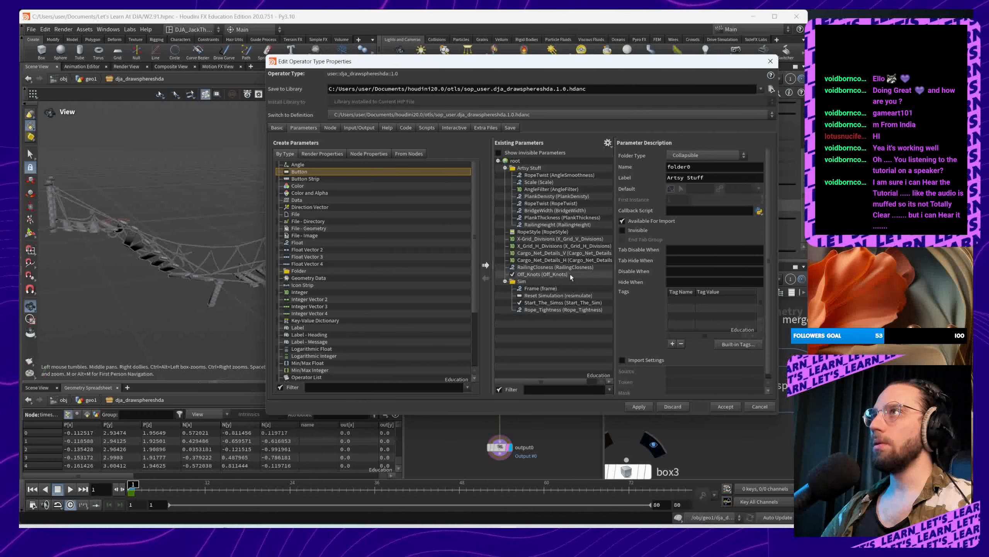
{"action": "left_click", "coordinate": [564, 274]}
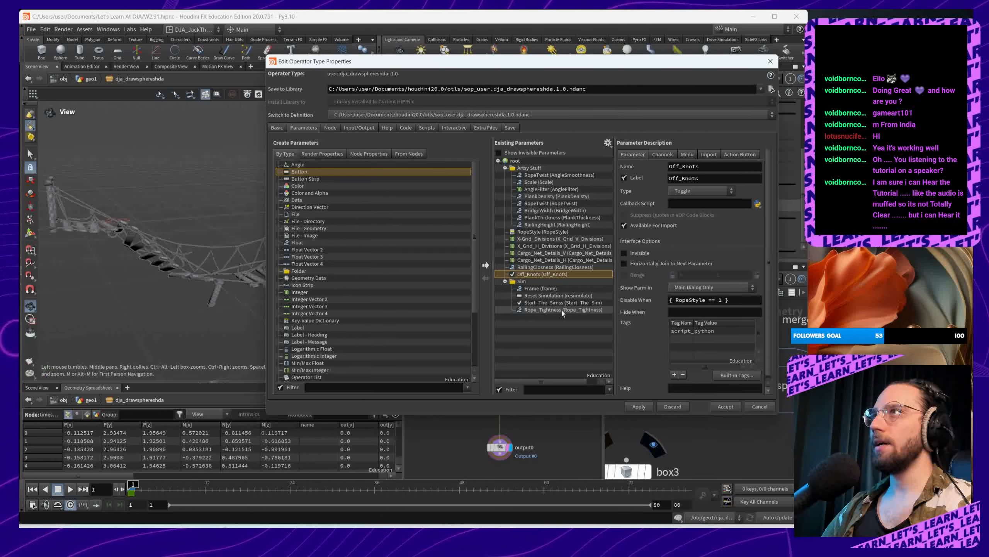
{"action": "left_click", "coordinate": [553, 288]}
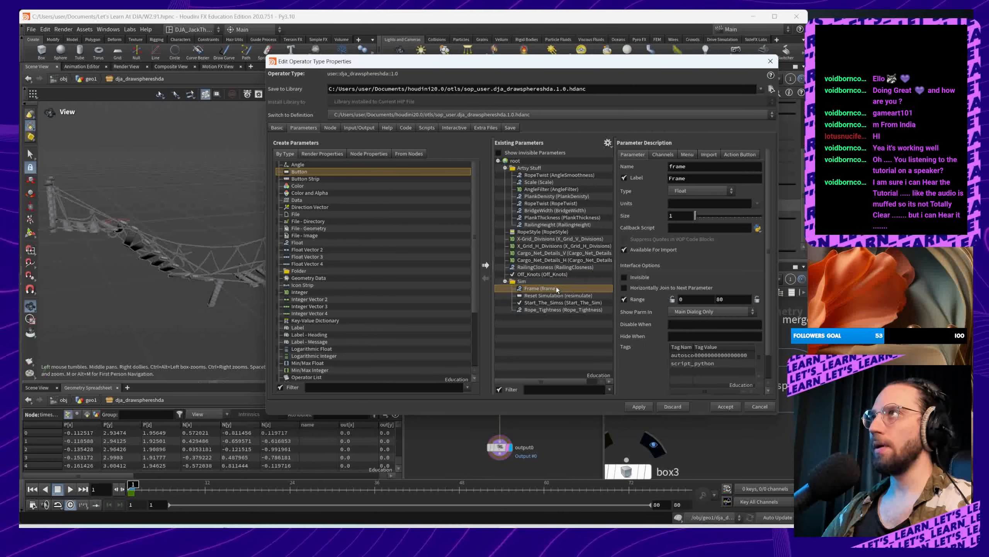
{"action": "left_click", "coordinate": [688, 191]}
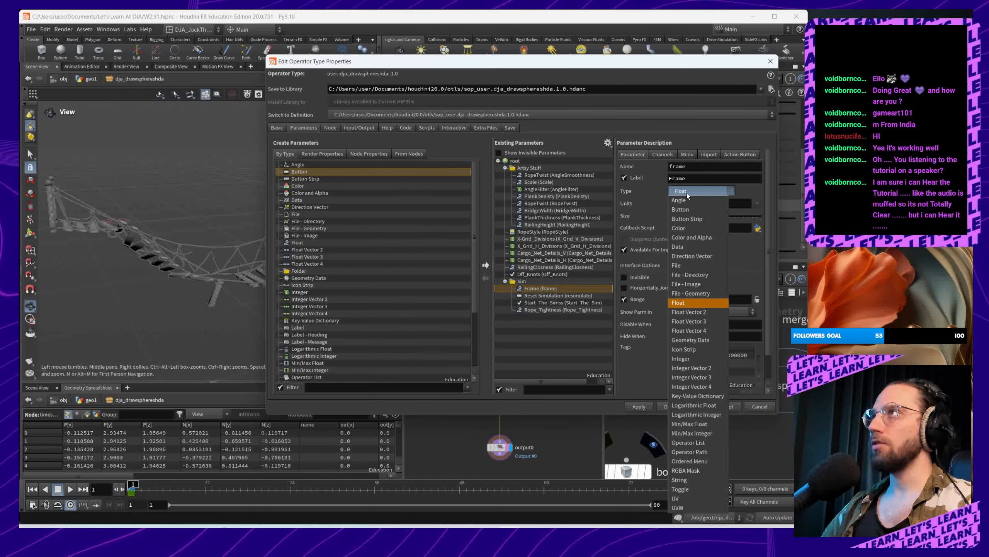
{"action": "left_click", "coordinate": [688, 360]}
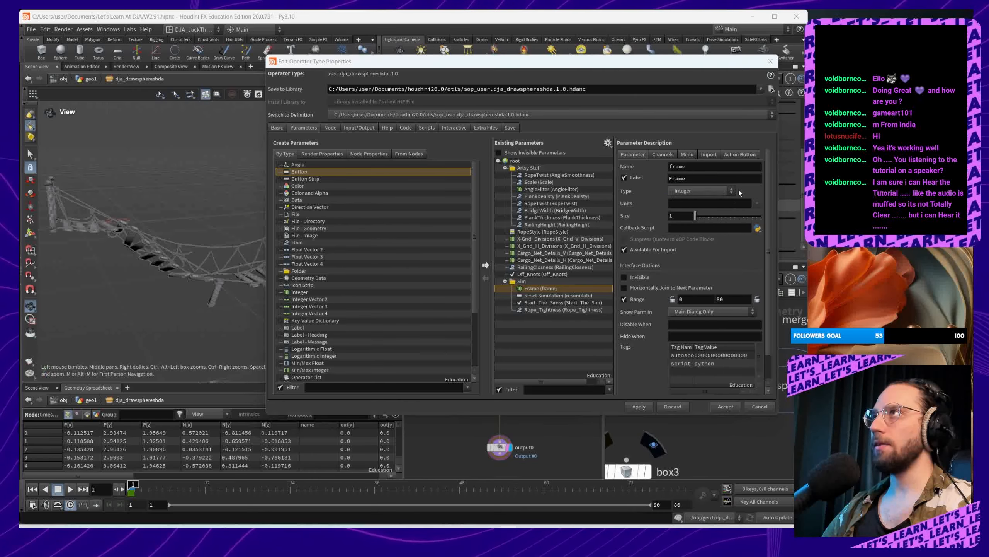
{"action": "left_click", "coordinate": [639, 406]}
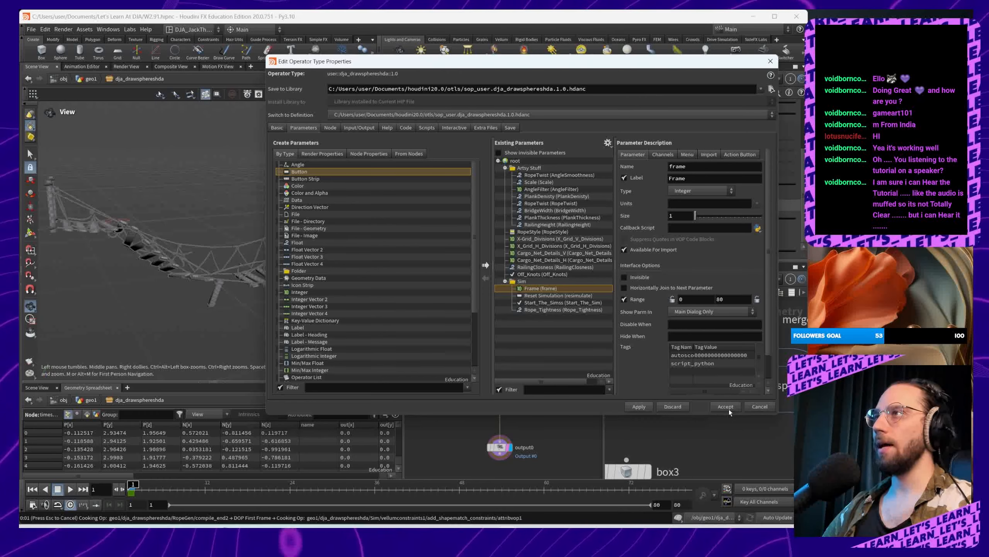
{"action": "left_click", "coordinate": [726, 407]}
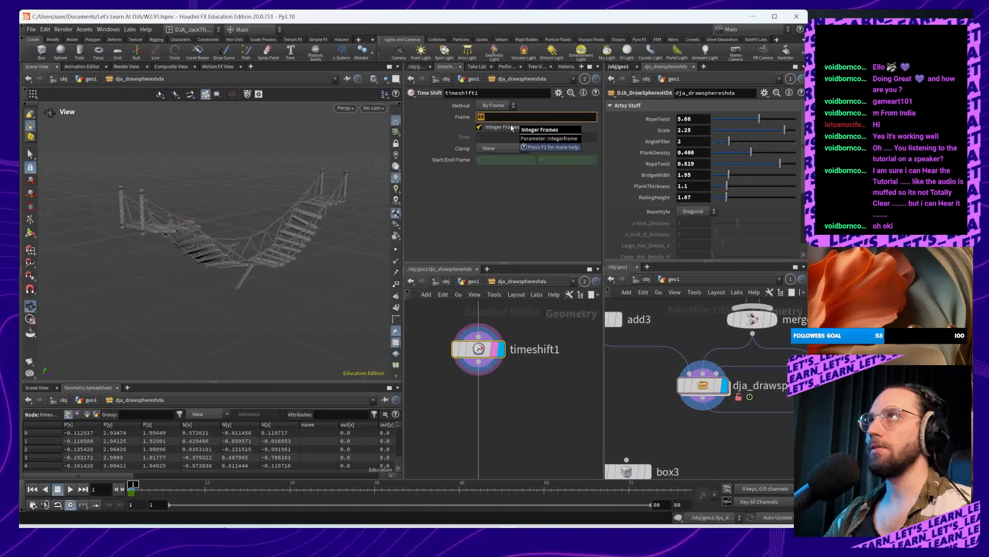
Step: Try frame 35 in timeshift1's Frame, restore it to 40 and inspect the sagging bridge
{"action": "type", "text": "35"}
{"action": "key", "text": "Return"}
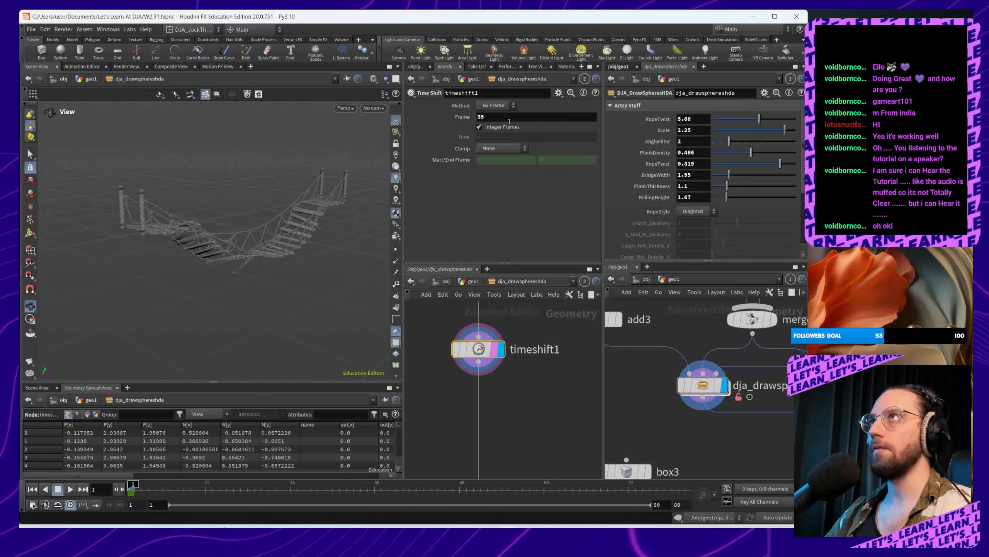
{"action": "double_click", "coordinate": [509, 119]}
{"action": "type", "text": "40"}
{"action": "key", "text": "Return"}
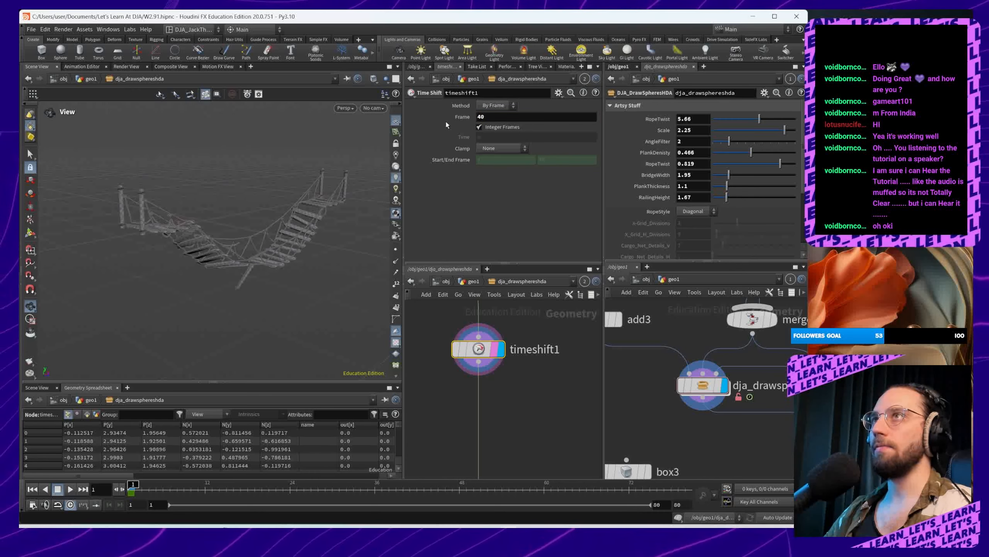
{"action": "left_click_drag", "start_coordinate": [230, 247], "coordinate": [257, 273]}
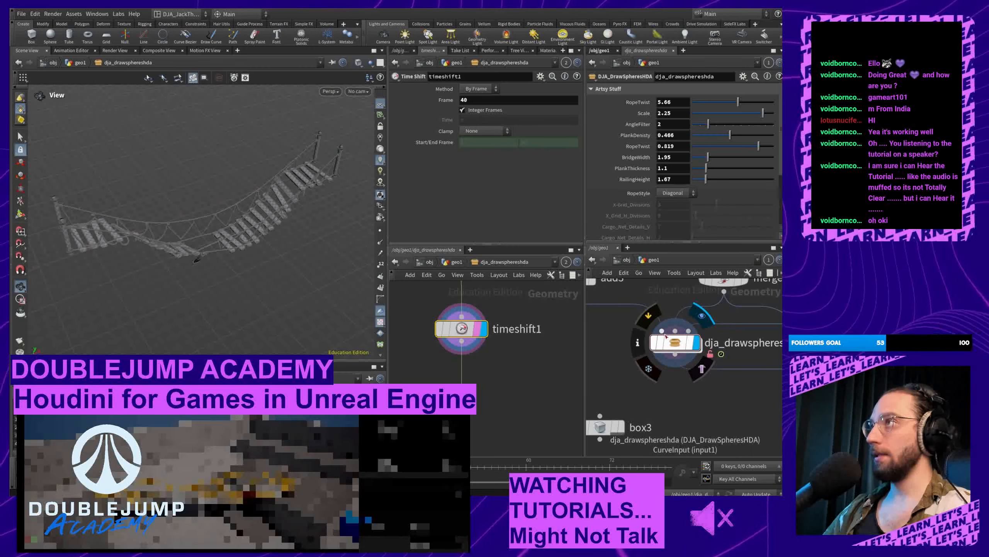
Step: Save the dja_drawsphereshda node type, switch to Unreal Engine and open the HDAs_W1 content folder
{"action": "right_click", "coordinate": [670, 343]}
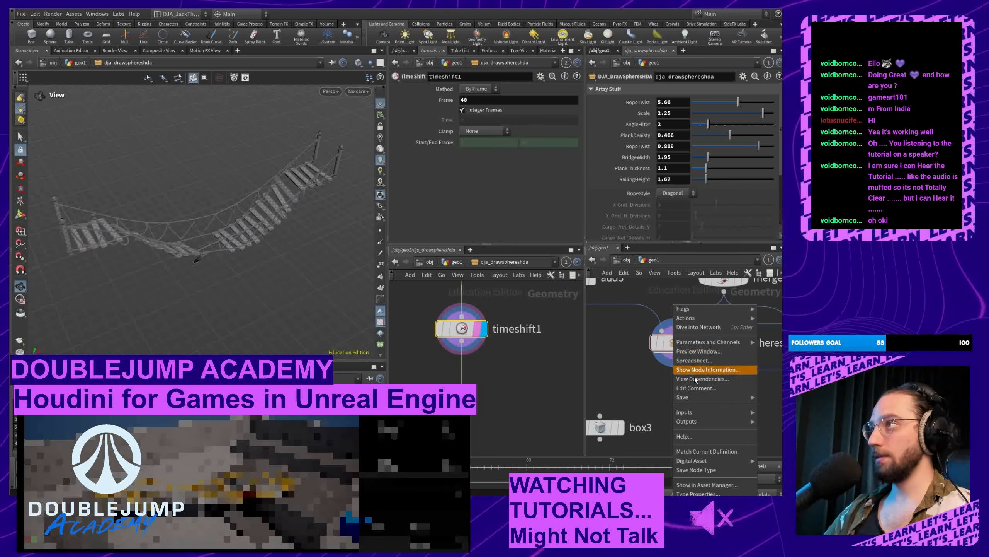
{"action": "left_click", "coordinate": [726, 472]}
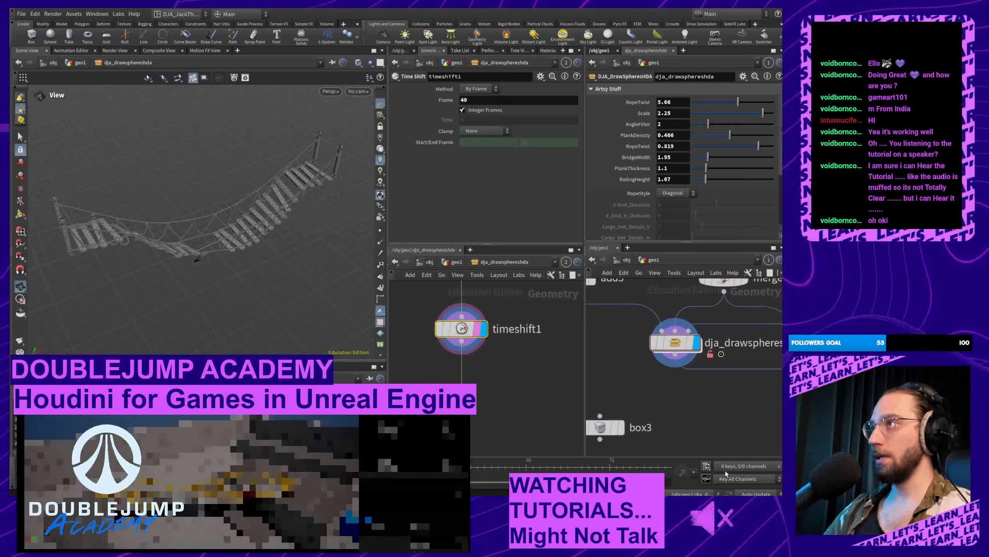
{"action": "key", "text": "alt+Tab"}
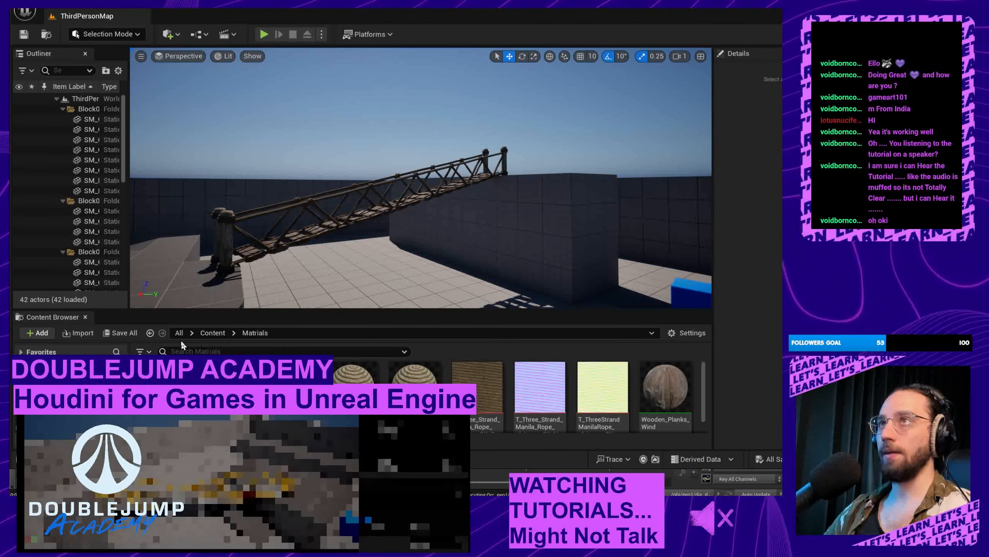
{"action": "left_click", "coordinate": [212, 332]}
{"action": "double_click", "coordinate": [214, 386]}
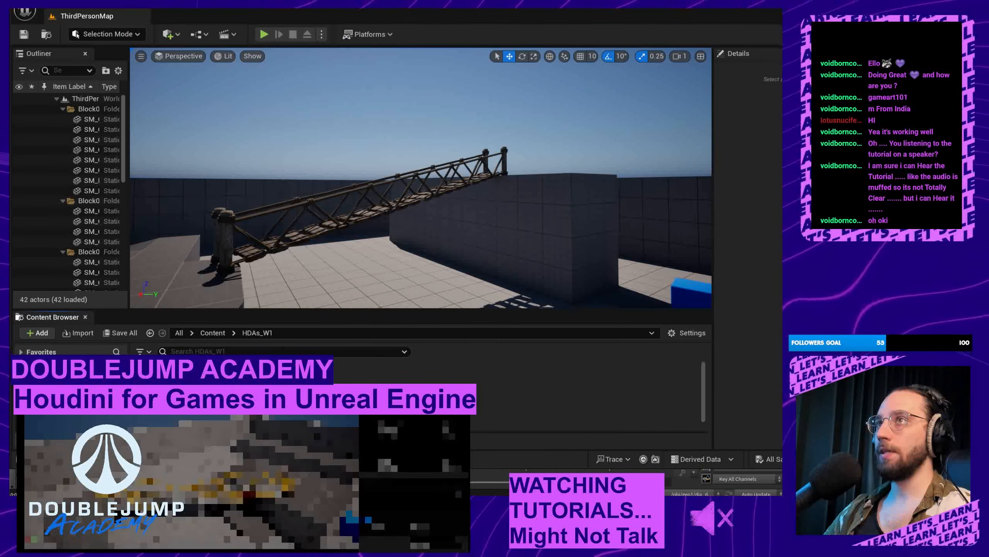
Step: Rebuild all instances of the bridge's Houdini asset in the ThirdPersonMap level
{"action": "right_click", "coordinate": [174, 390]}
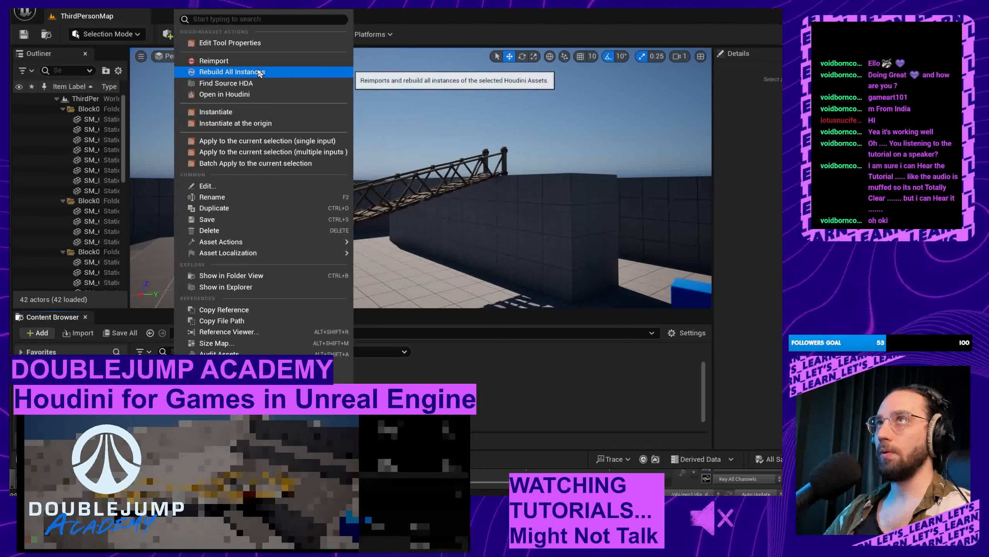
{"action": "left_click", "coordinate": [233, 72]}
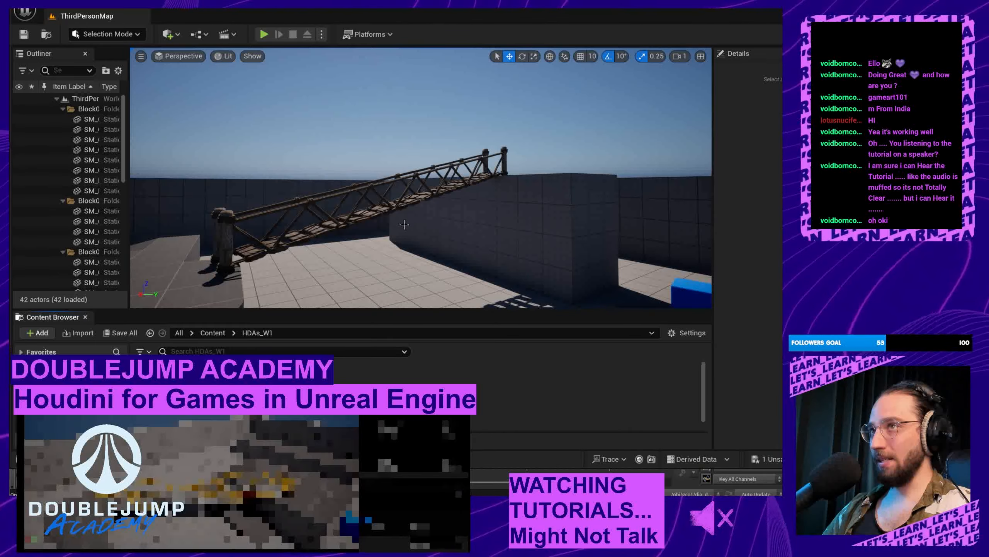
{"action": "left_click_drag", "start_coordinate": [406, 220], "coordinate": [270, 304], "text": "alt"}
{"action": "right_click", "coordinate": [179, 391]}
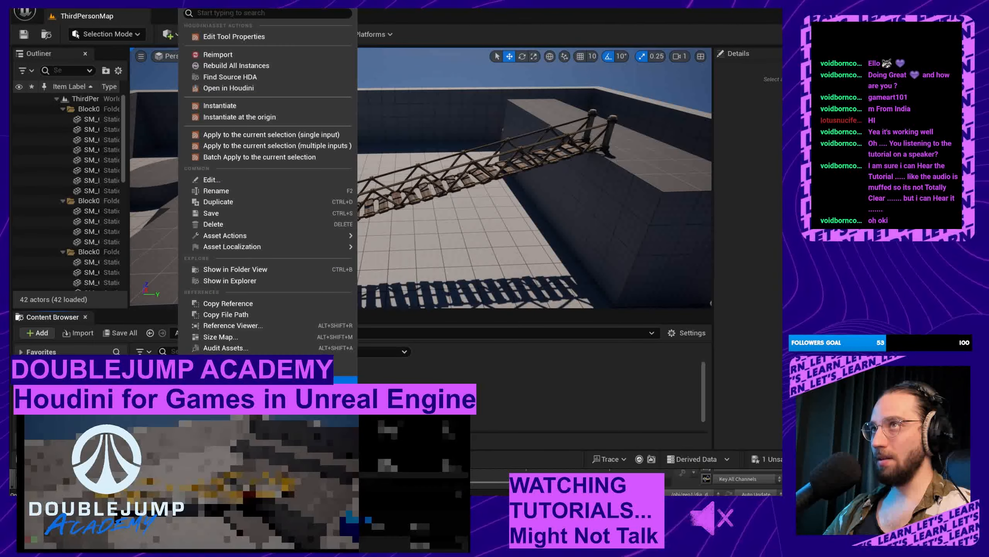
{"action": "left_click", "coordinate": [262, 68]}
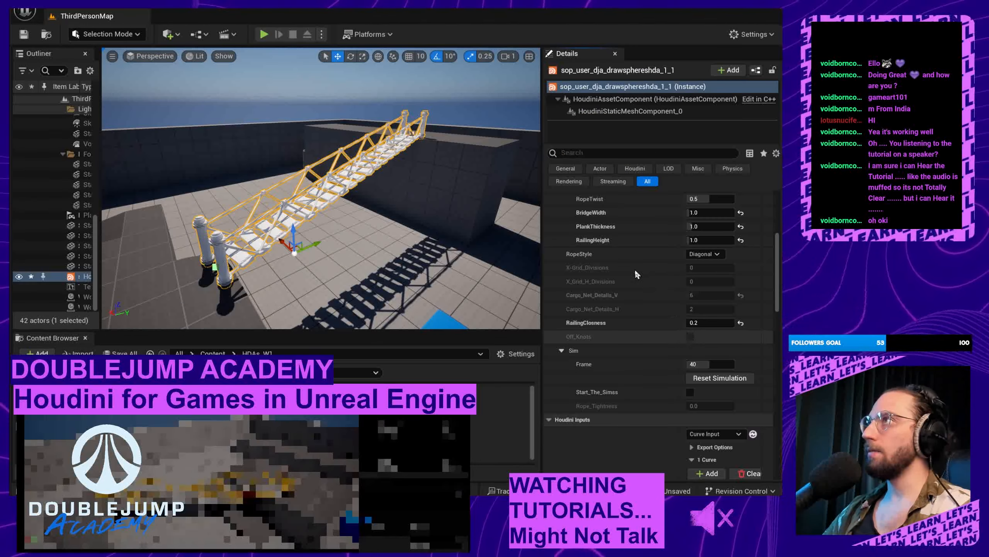
{"action": "right_click_drag", "start_coordinate": [390, 234], "coordinate": [366, 230]}
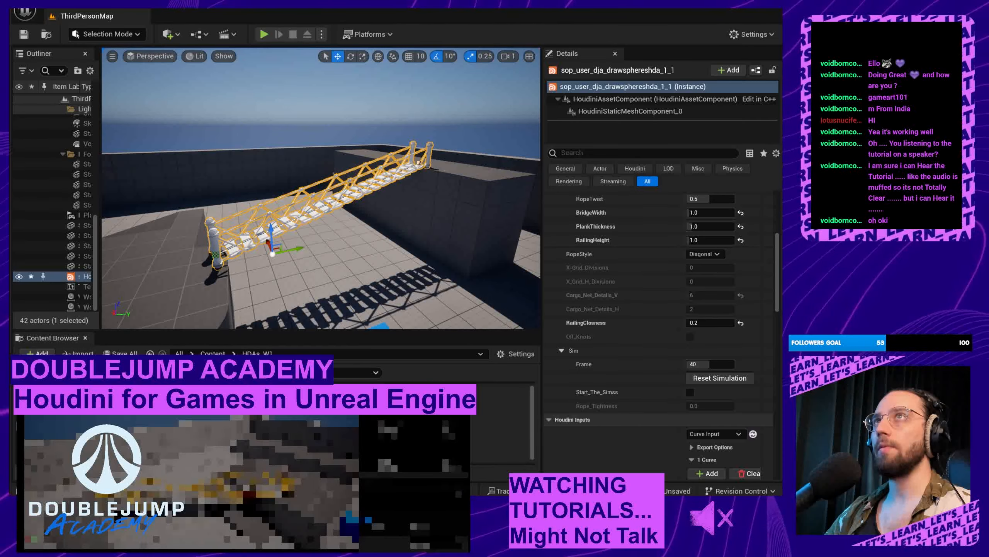
{"action": "left_click", "coordinate": [246, 4]}
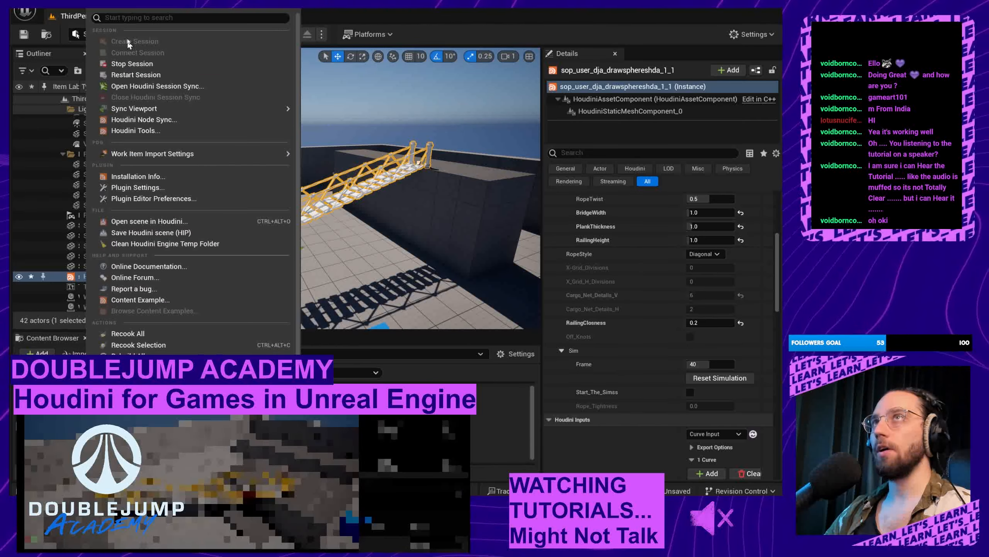
{"action": "left_click", "coordinate": [390, 16]}
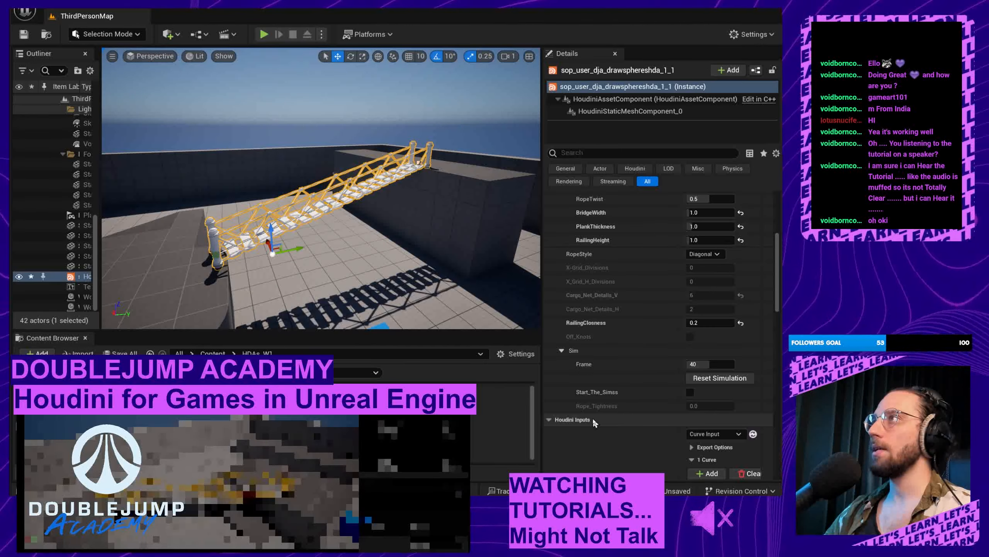
{"action": "scroll", "coordinate": [708, 351], "scroll_direction": "up", "scroll_amount": 5}
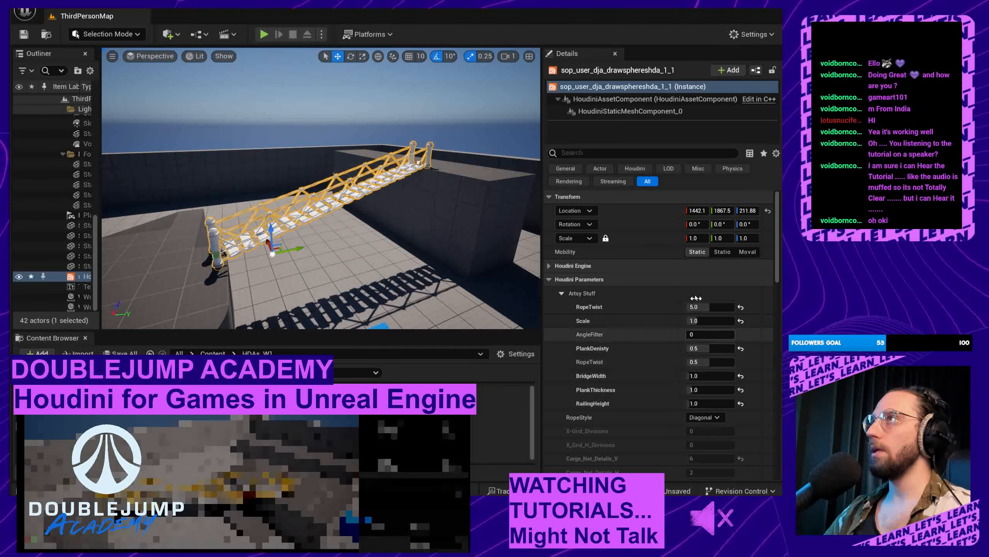
{"action": "scroll", "coordinate": [672, 342], "scroll_direction": "down", "scroll_amount": 5}
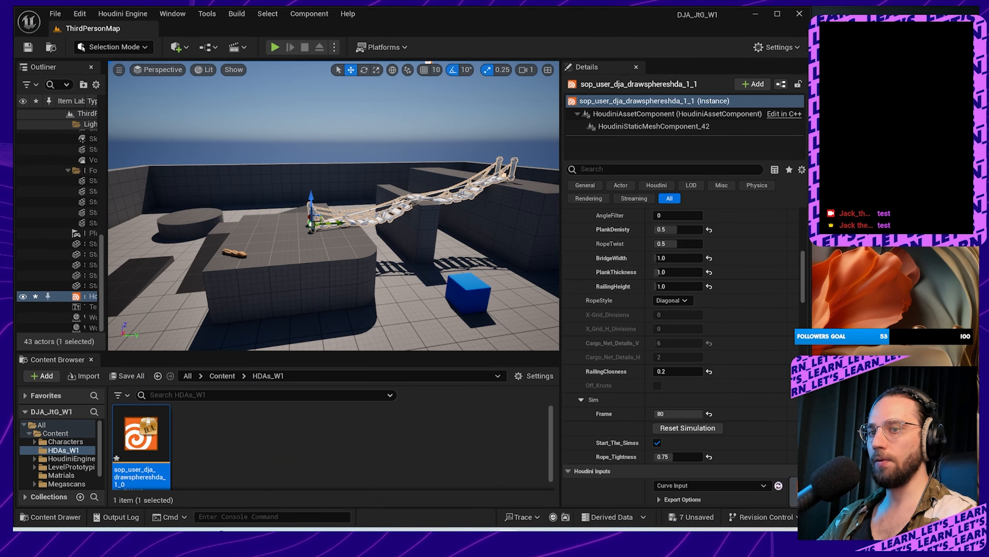
Step: Play the ThirdPersonMap level, run the character across the rope bridge and back to test it, then end the session
{"action": "key", "text": "alt+p"}
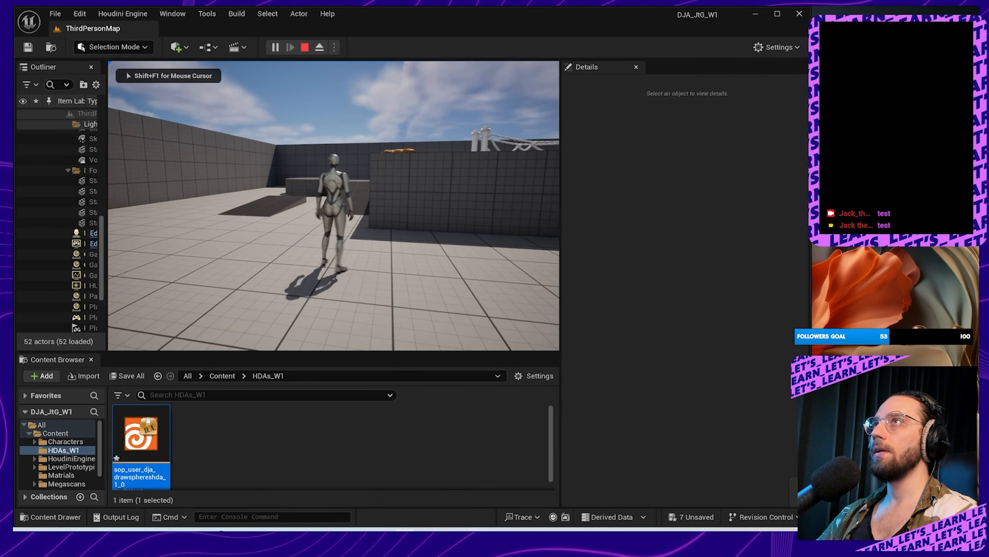
{"action": "key", "text": "space"}
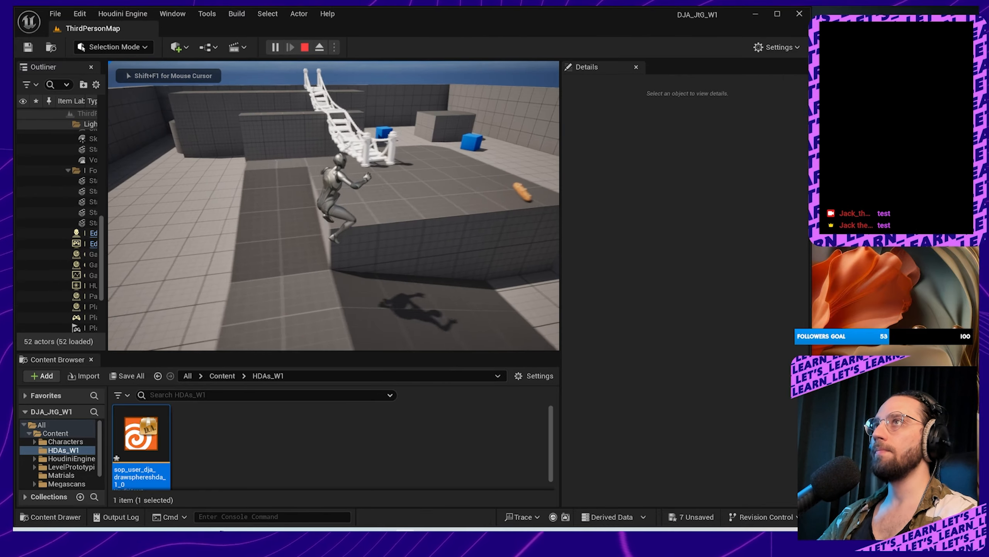
{"action": "key", "text": "w"}
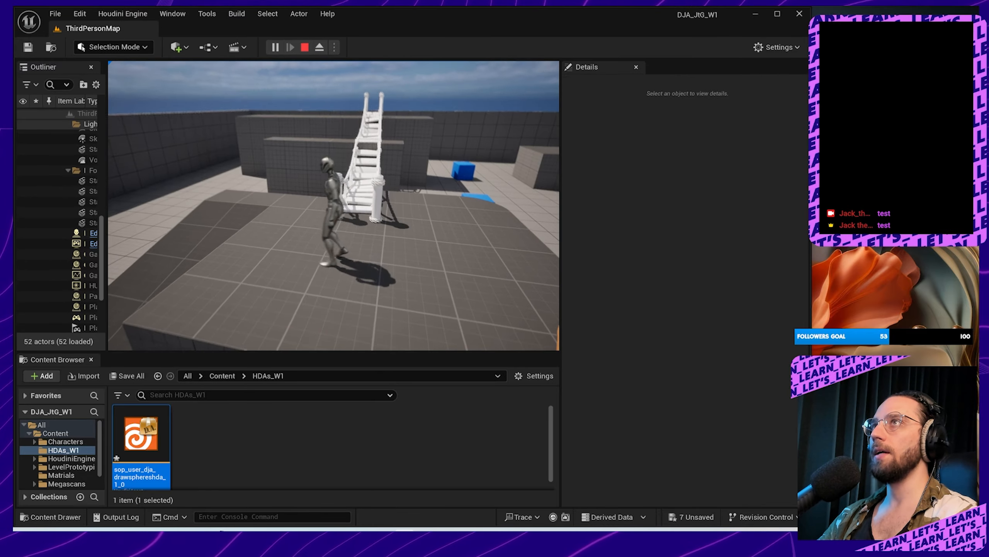
{"action": "key", "text": "d"}
{"action": "key", "text": "w"}
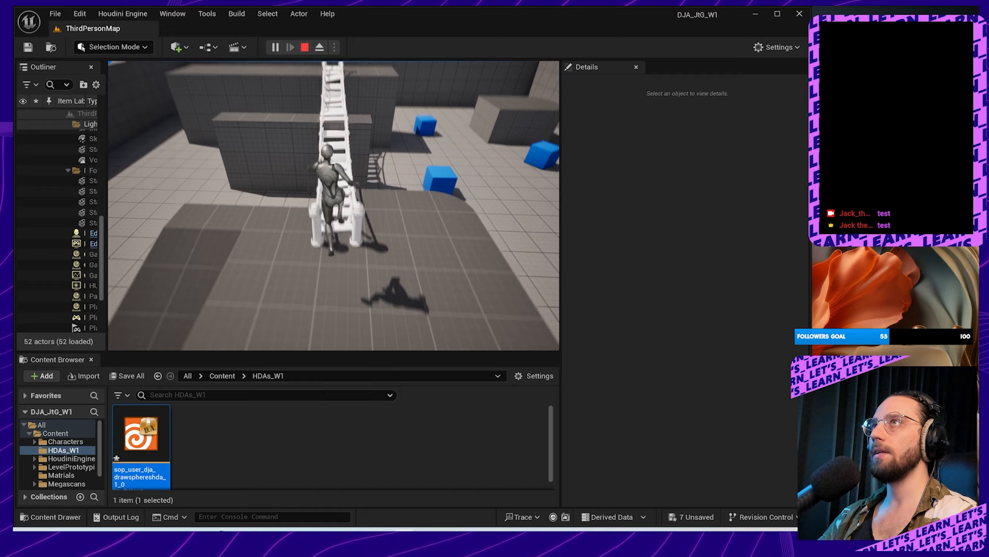
{"action": "key", "text": "w"}
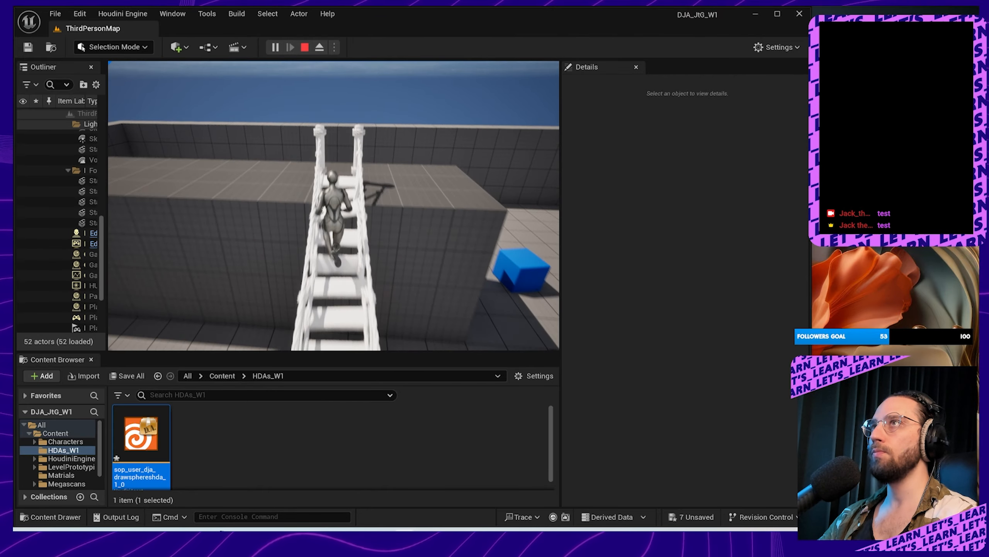
{"action": "key", "text": "w"}
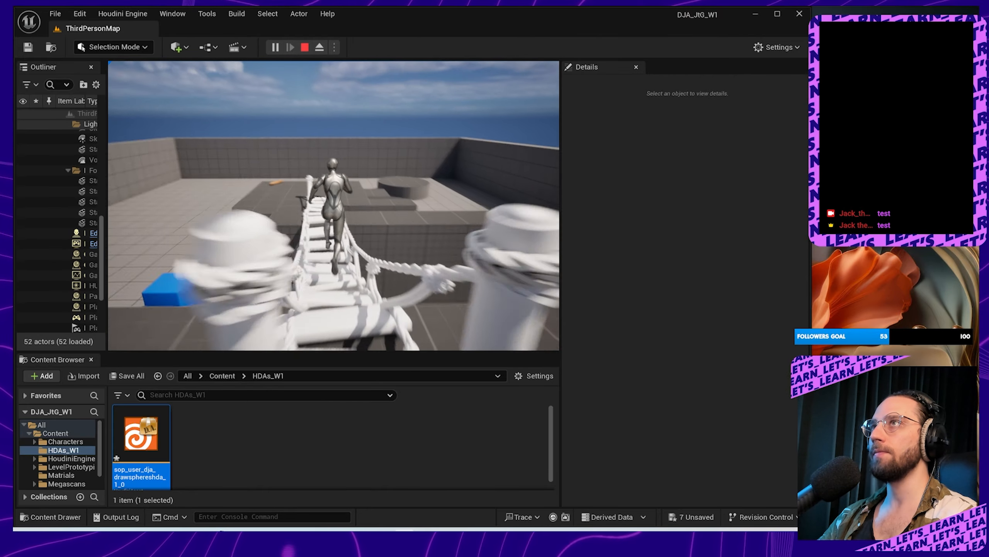
{"action": "key", "text": "w"}
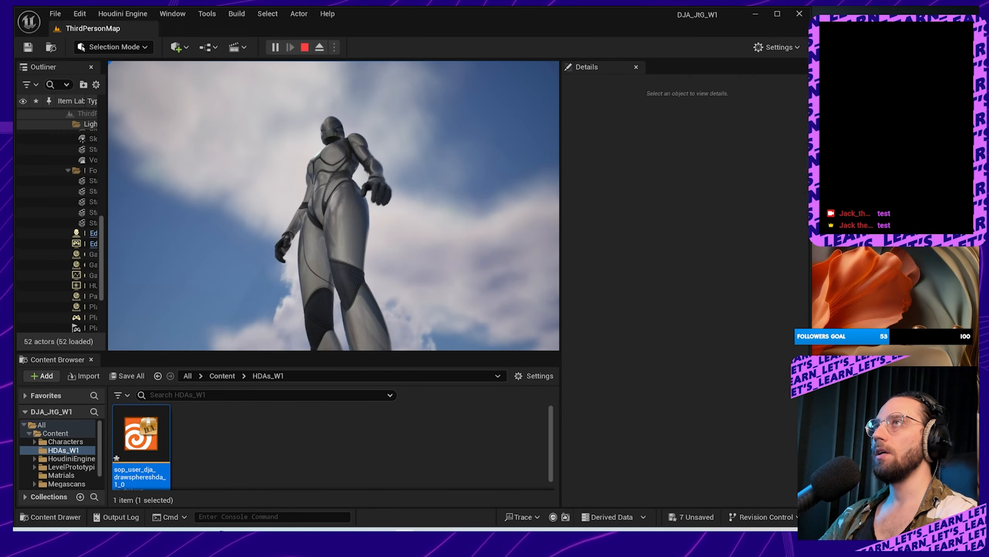
{"action": "key", "text": "Escape"}
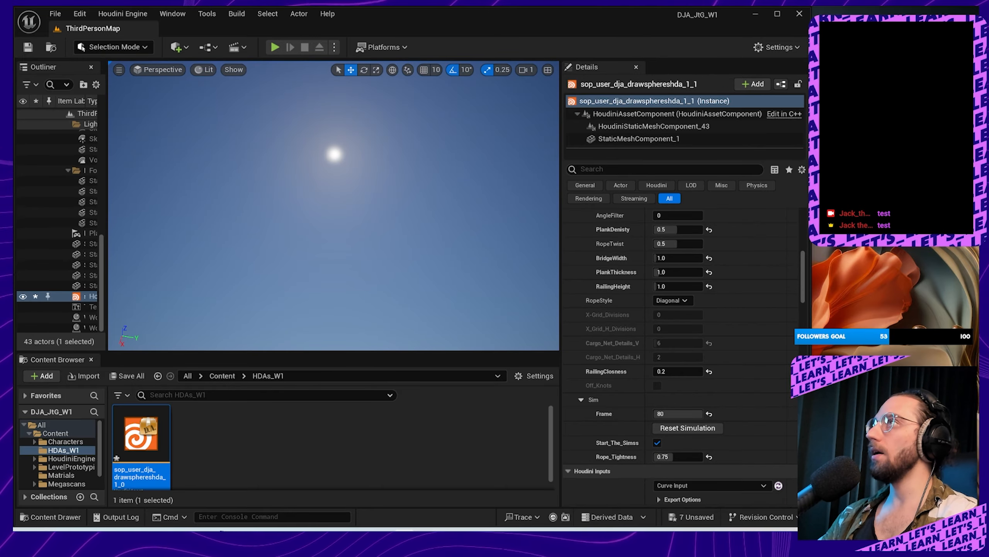
Step: Set the Scale parameter of the rope bridge's Houdini asset to 1.5
{"action": "right_click_drag", "start_coordinate": [389, 226], "coordinate": [428, 312]}
{"action": "key", "text": "w"}
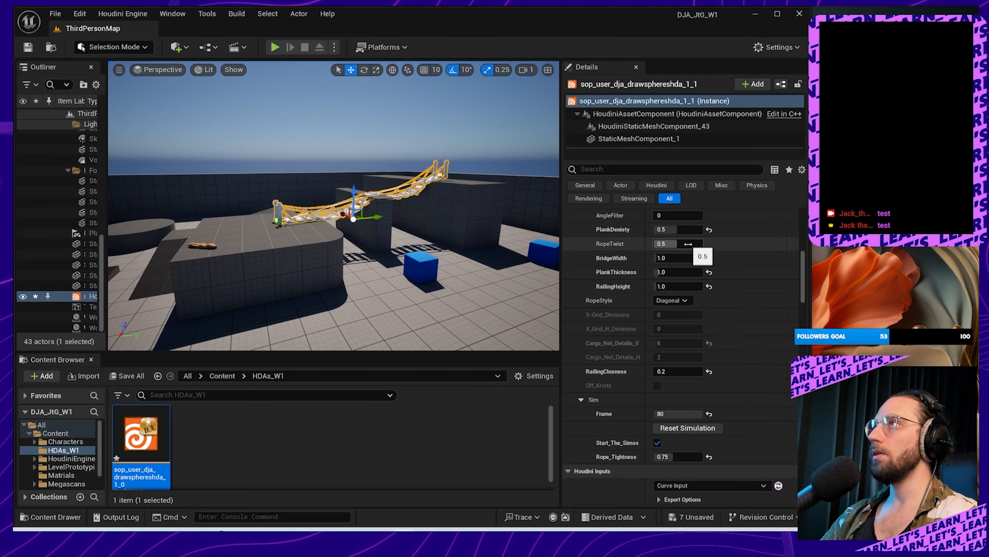
{"action": "scroll", "coordinate": [688, 244], "scroll_direction": "up", "scroll_amount": 4}
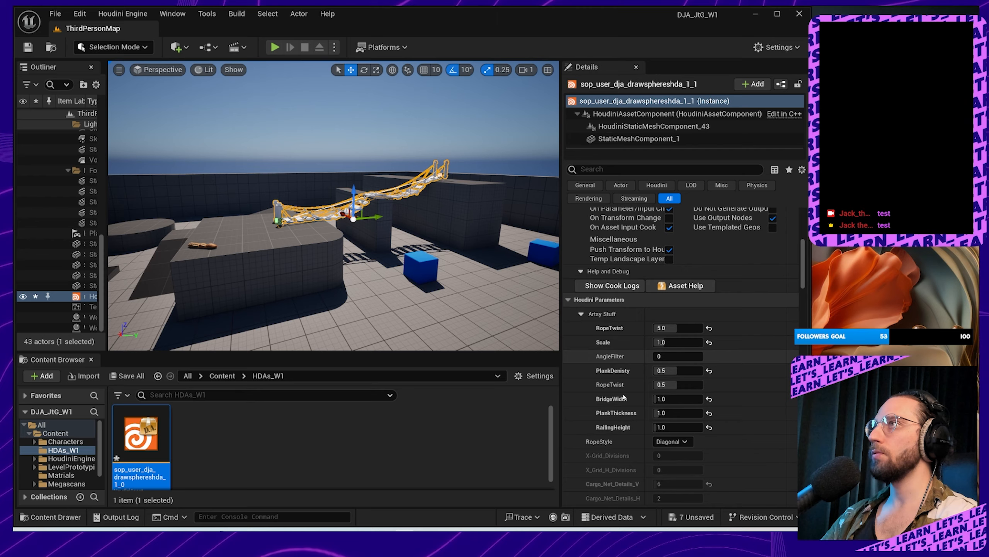
{"action": "scroll", "coordinate": [624, 397], "scroll_direction": "down", "scroll_amount": 1}
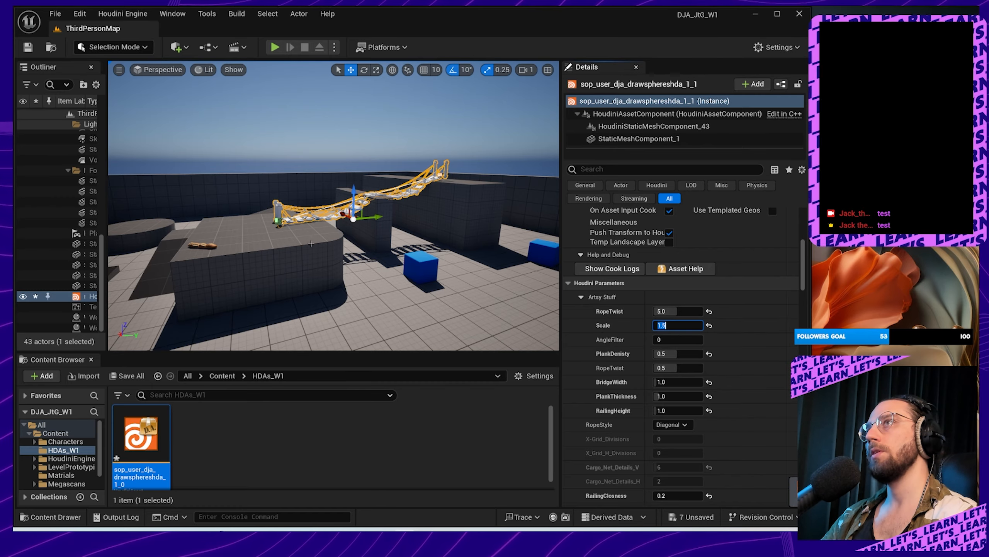
{"action": "right_click_drag", "start_coordinate": [311, 243], "coordinate": [438, 283]}
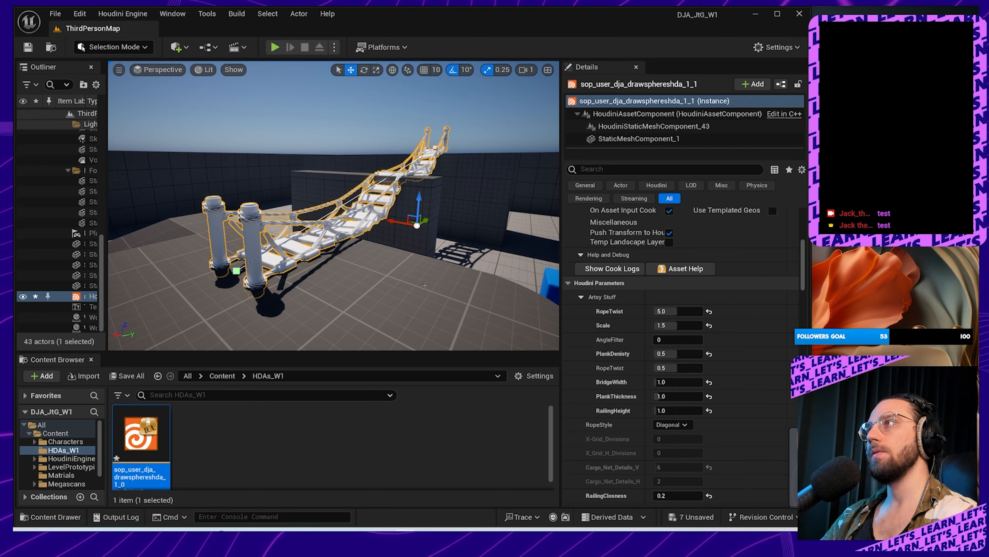
Step: Examine the bridge's curve and collision input settings and check from several sides how it hangs over the middle block
{"action": "scroll", "coordinate": [747, 412], "scroll_direction": "down", "scroll_amount": 10}
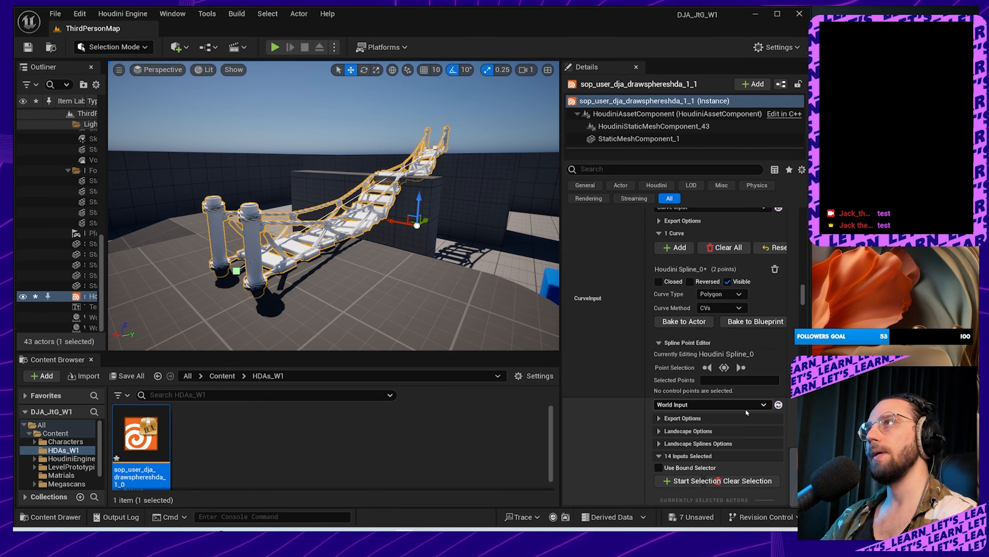
{"action": "scroll", "coordinate": [742, 419], "scroll_direction": "down", "scroll_amount": 3}
{"action": "scroll", "coordinate": [721, 416], "scroll_direction": "up", "scroll_amount": 1}
{"action": "key", "text": "w"}
{"action": "right_click_drag", "start_coordinate": [441, 250], "coordinate": [490, 246]}
{"action": "key", "text": "s"}
{"action": "key", "text": "a"}
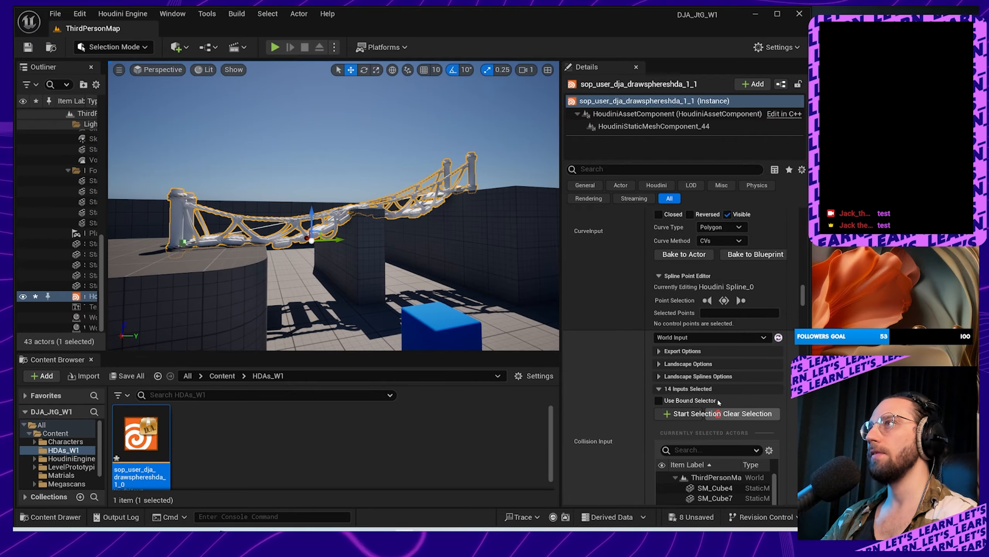
{"action": "key", "text": "a"}
{"action": "right_click_drag", "start_coordinate": [179, 198], "coordinate": [361, 263]}
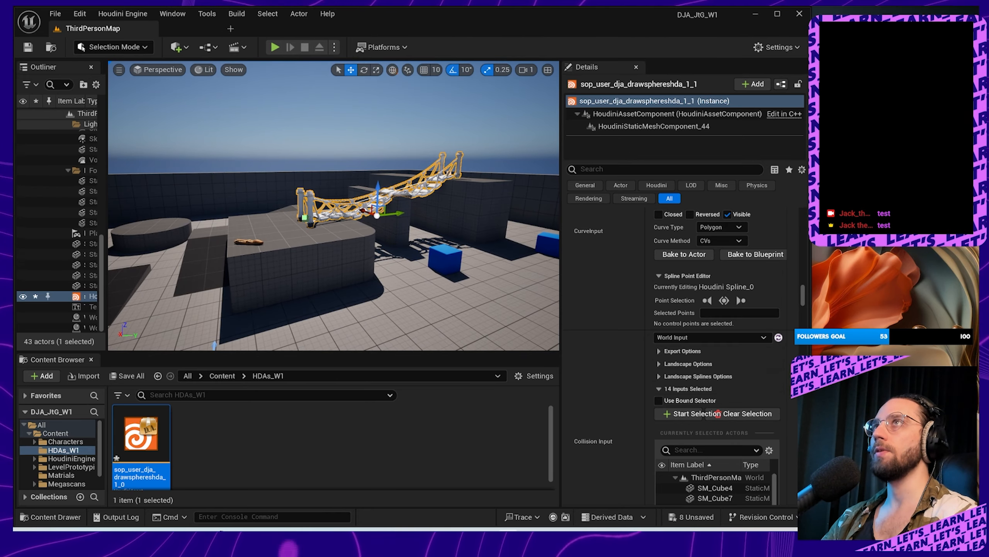
Step: Playtest the rescaled bridge by running and jumping the character over it, and end the play session
{"action": "left_click", "coordinate": [275, 48]}
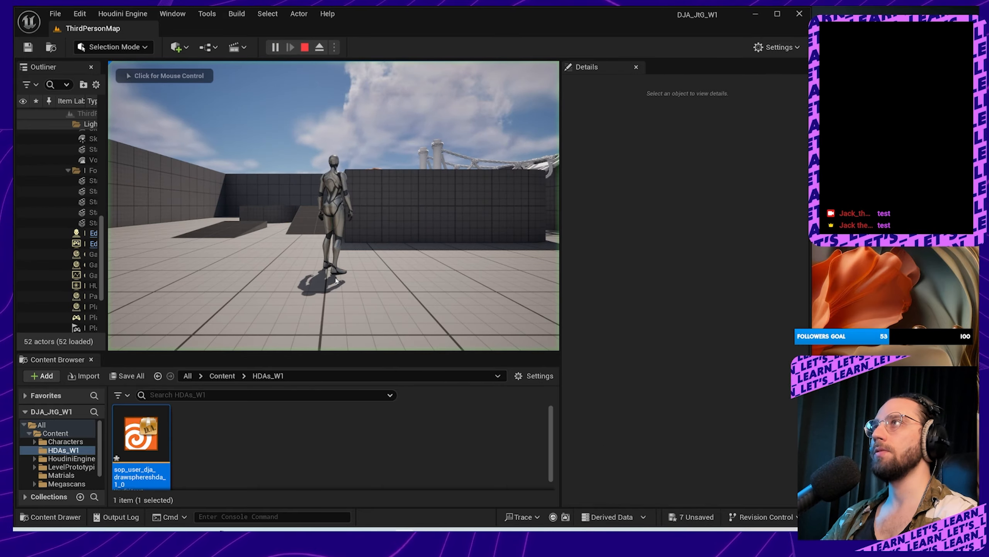
{"action": "left_click", "coordinate": [336, 280]}
{"action": "key", "text": "w"}
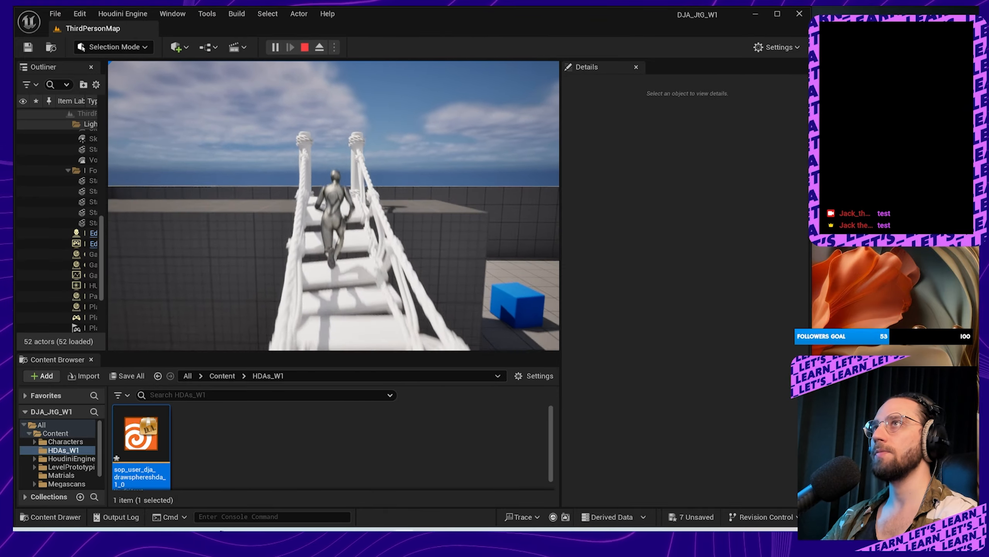
{"action": "key", "text": "space"}
{"action": "key", "text": "w"}
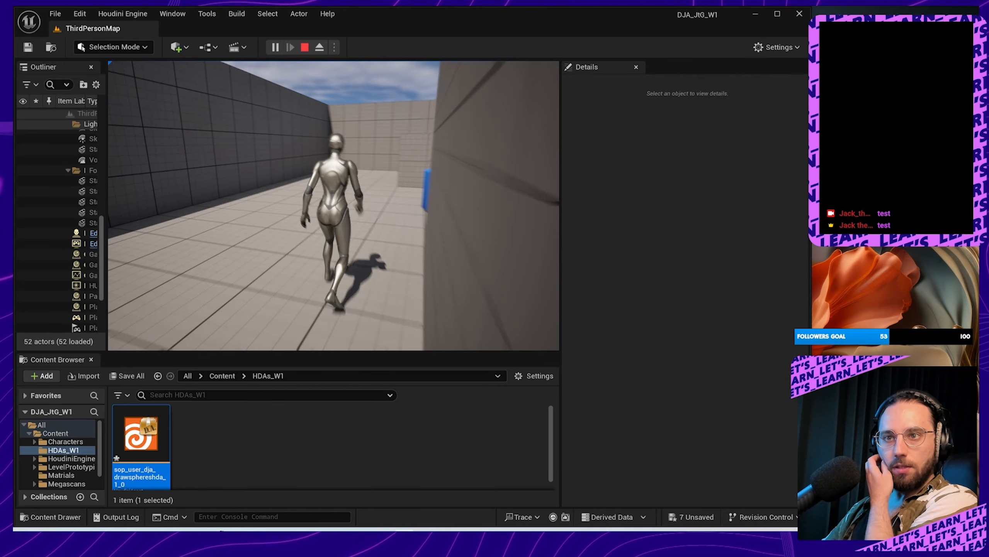
{"action": "key", "text": "Escape"}
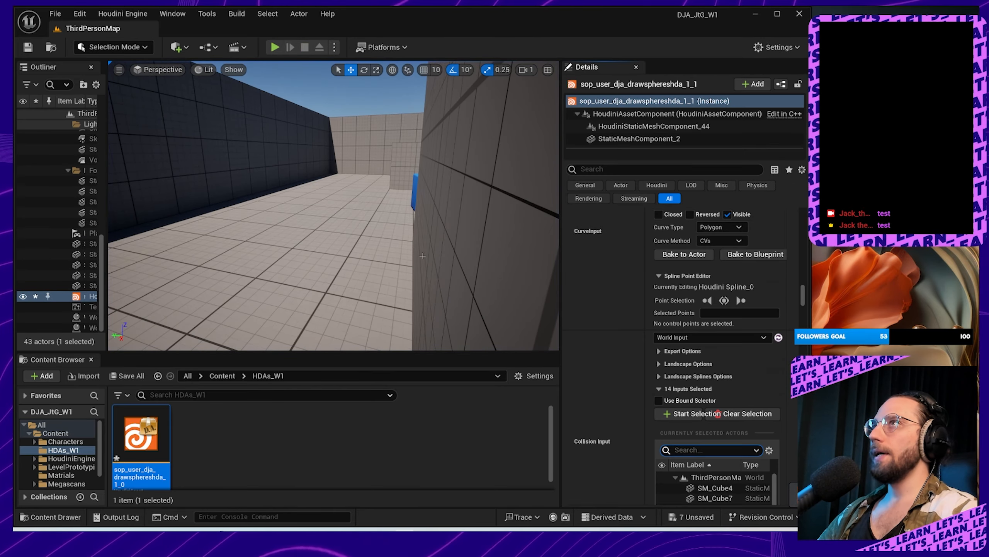
Step: Enable Start_The_Simss on the textured bridge instance and view the simulated bridge from its entrance posts
{"action": "key", "text": "f"}
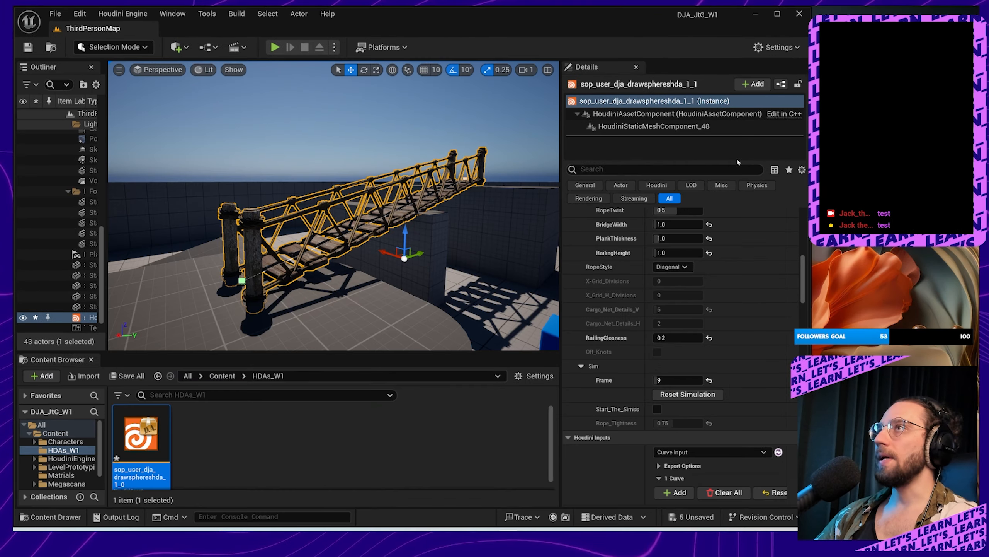
{"action": "key", "text": "a"}
{"action": "right_click_drag", "start_coordinate": [372, 253], "coordinate": [348, 264]}
{"action": "key", "text": "d"}
{"action": "key", "text": "w"}
{"action": "key", "text": "d"}
{"action": "key", "text": "s"}
{"action": "key", "text": "a"}
{"action": "key", "text": "s"}
{"action": "key", "text": "w"}
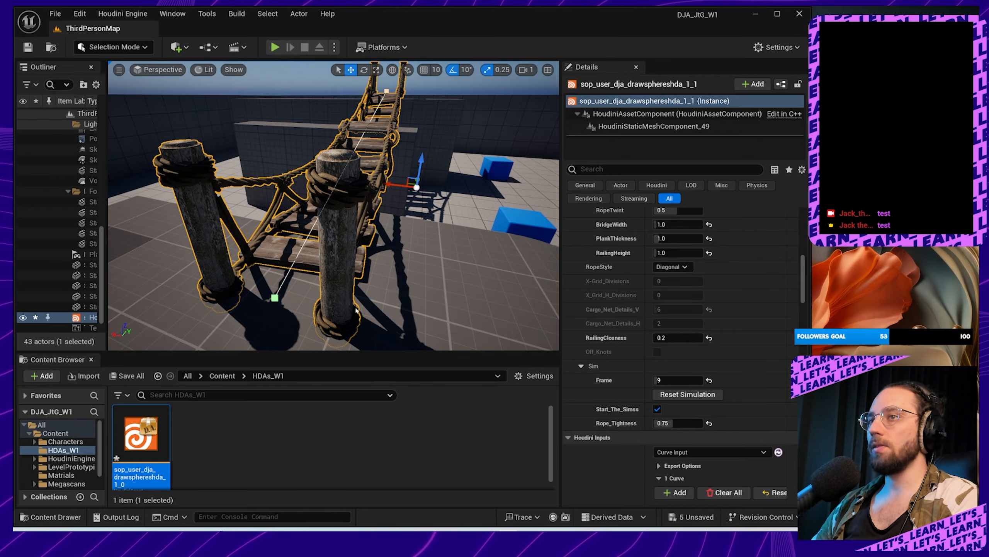
Step: Inspect the textured bridge's planks, knots, ropes and posts from above, below and the side
{"action": "right_click_drag", "start_coordinate": [340, 296], "coordinate": [304, 353]}
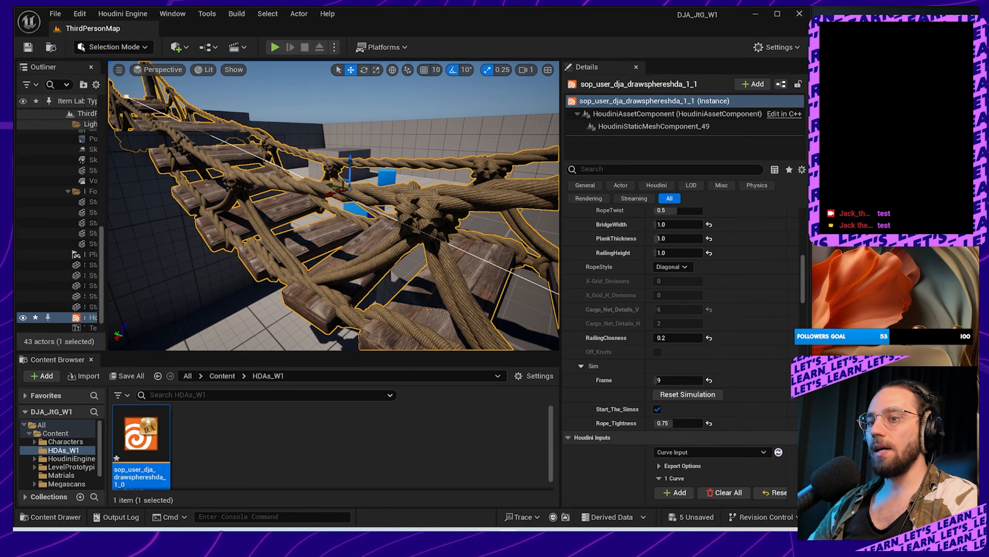
{"action": "right_click_drag", "start_coordinate": [296, 296], "coordinate": [320, 290]}
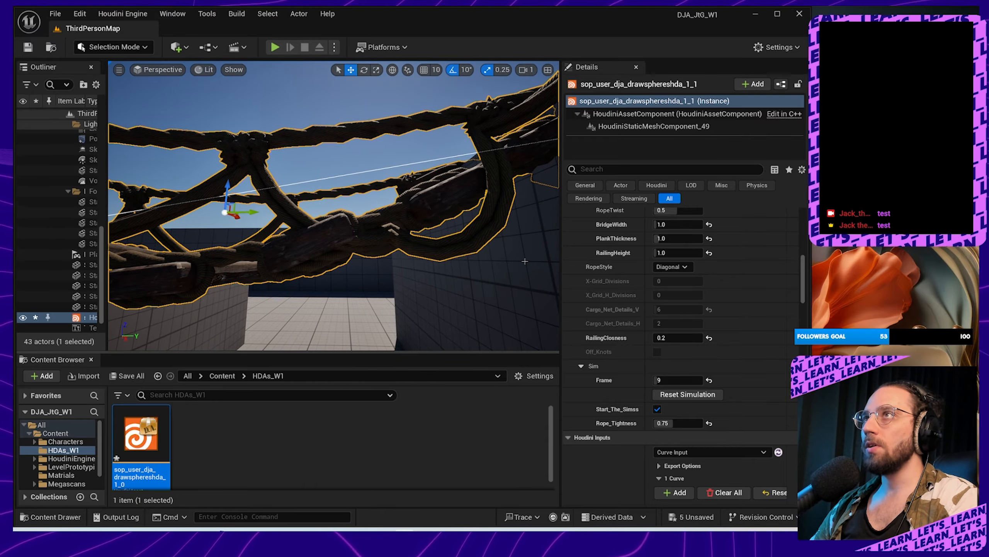
{"action": "right_click_drag", "start_coordinate": [411, 214], "coordinate": [407, 177]}
{"action": "left_click", "coordinate": [400, 181]}
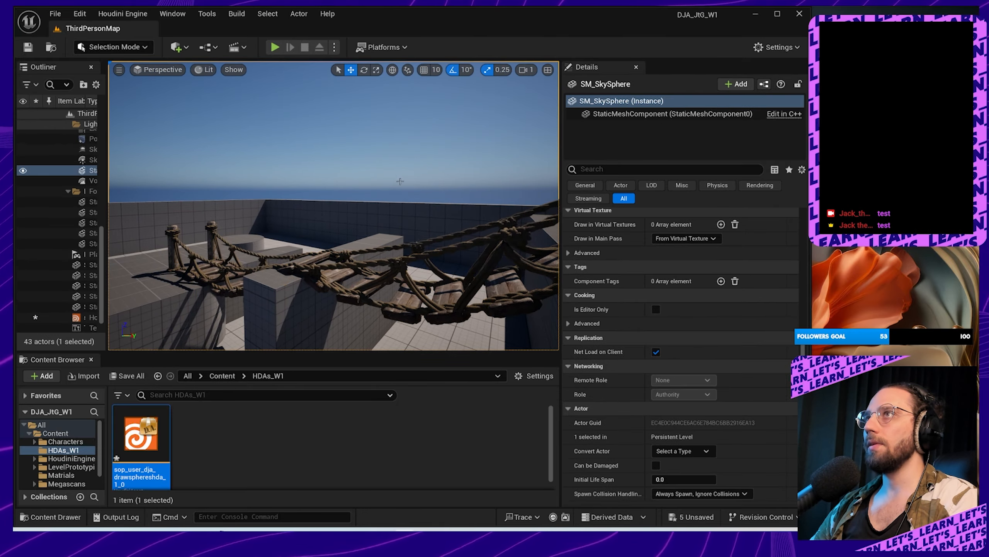
{"action": "right_click_drag", "start_coordinate": [400, 181], "coordinate": [400, 168]}
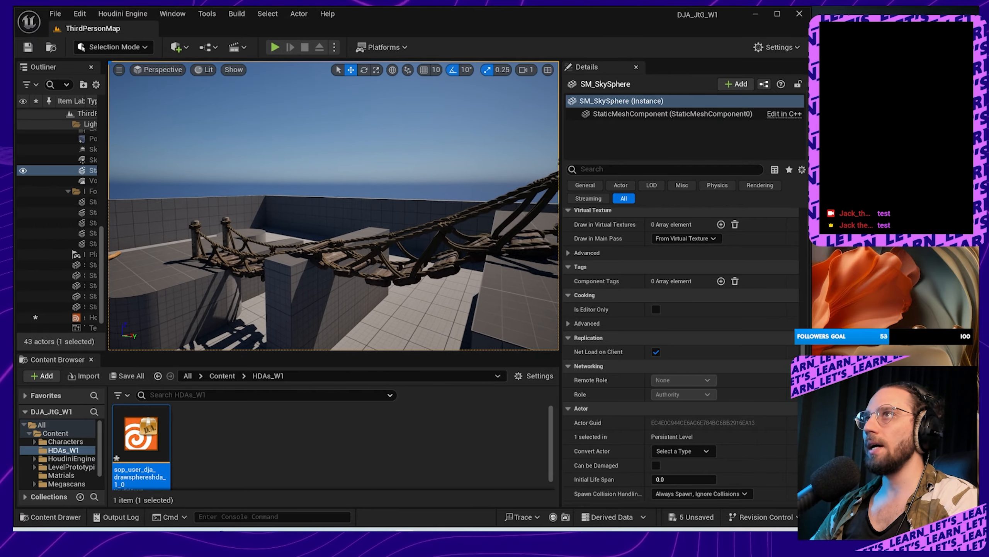
{"action": "right_click_drag", "start_coordinate": [406, 287], "coordinate": [432, 306]}
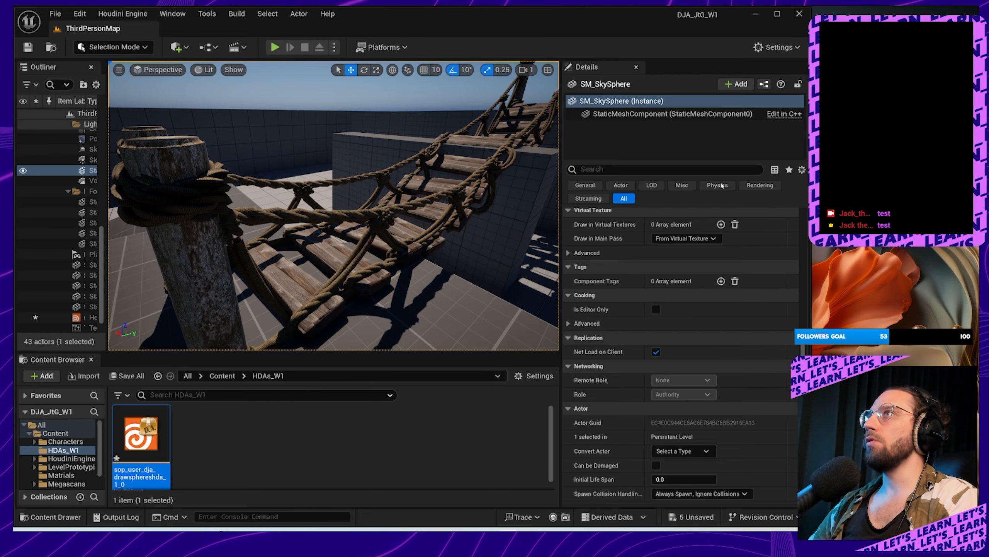
{"action": "mouse_move", "coordinate": [510, 288]}
{"action": "right_mouse_down"}
{"action": "mouse_move", "coordinate": [526, 256]}
{"action": "mouse_move", "coordinate": [540, 275]}
{"action": "mouse_move", "coordinate": [526, 298]}
{"action": "mouse_move", "coordinate": [506, 273]}
{"action": "right_mouse_up"}
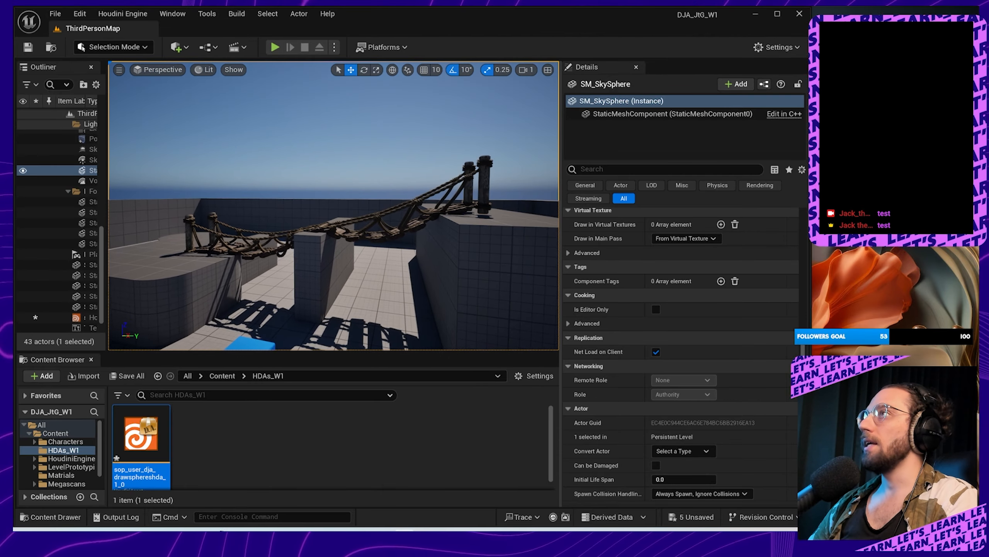
Step: Undo the accidental sky sphere selection and set the bridge's Rope_Tightness to 0.65
{"action": "scroll", "coordinate": [701, 429], "scroll_direction": "down", "scroll_amount": 3}
{"action": "scroll", "coordinate": [701, 429], "scroll_direction": "up", "scroll_amount": 10}
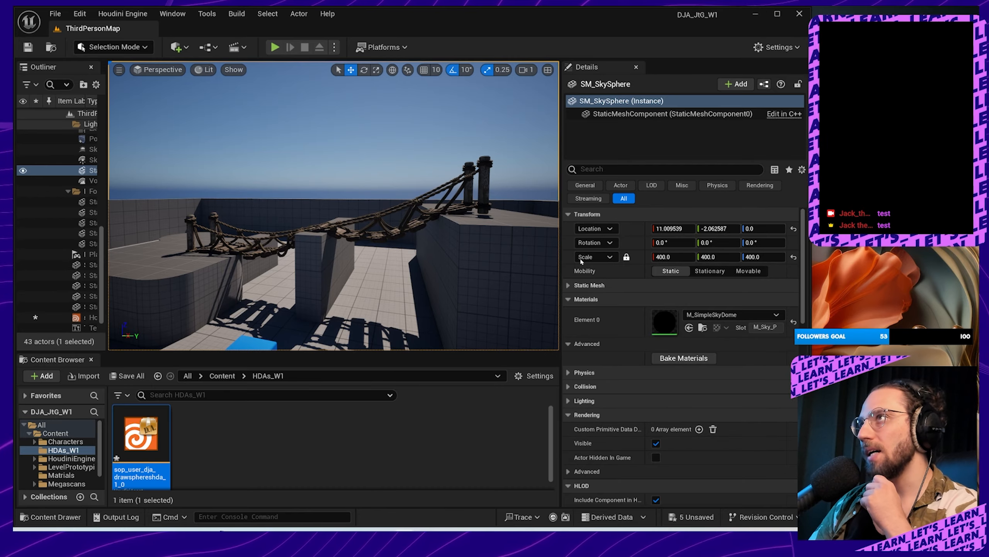
{"action": "key", "text": "ctrl+z"}
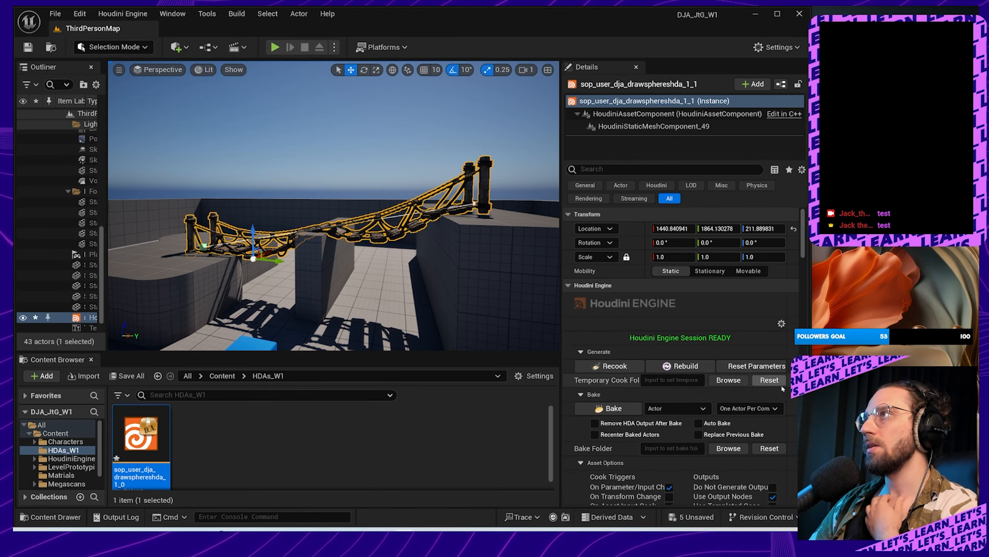
{"action": "scroll", "coordinate": [701, 405], "scroll_direction": "down", "scroll_amount": 10}
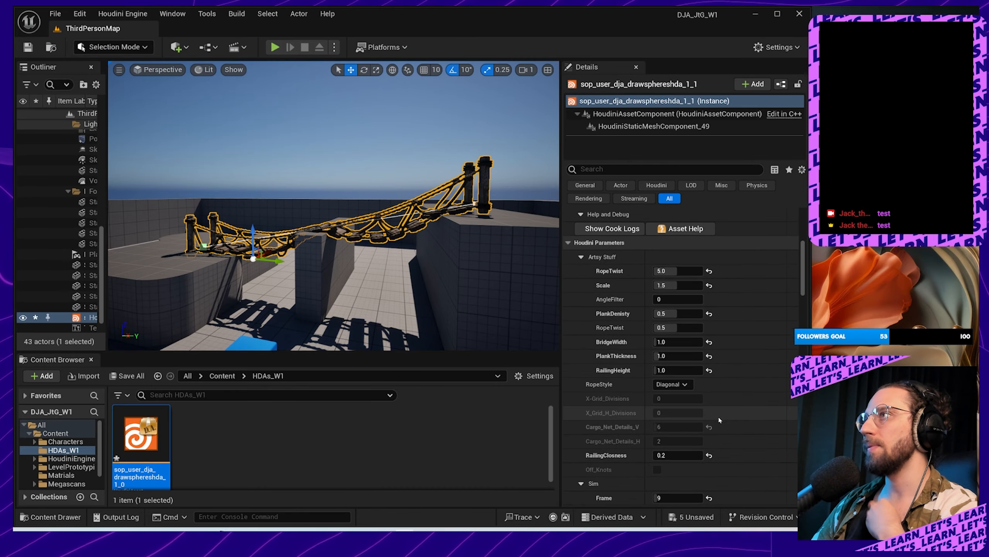
{"action": "scroll", "coordinate": [701, 428], "scroll_direction": "down", "scroll_amount": 4}
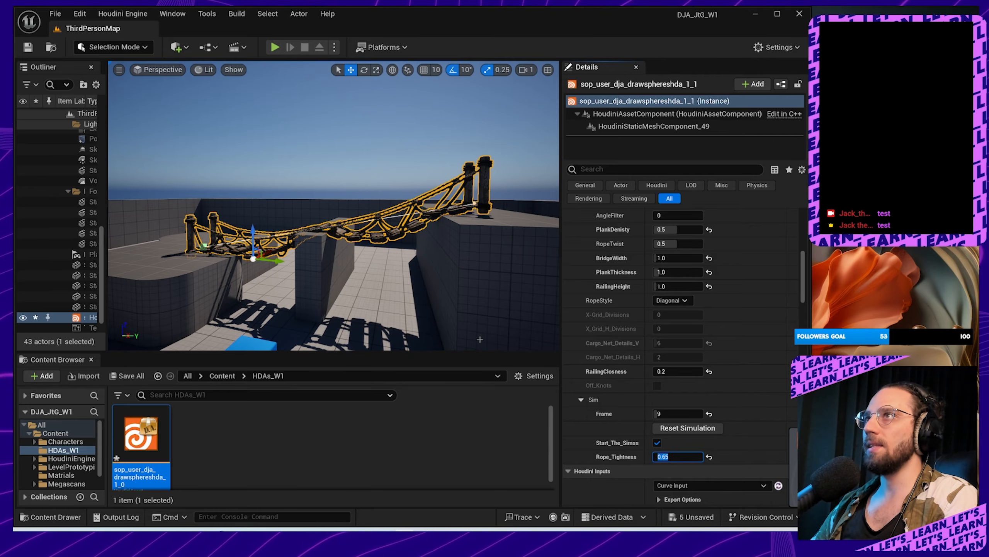
Step: Examine the simulated bridge without its selection outline, from its side and lower entrance posts
{"action": "left_click", "coordinate": [417, 142]}
{"action": "right_click_drag", "start_coordinate": [411, 165], "coordinate": [410, 231]}
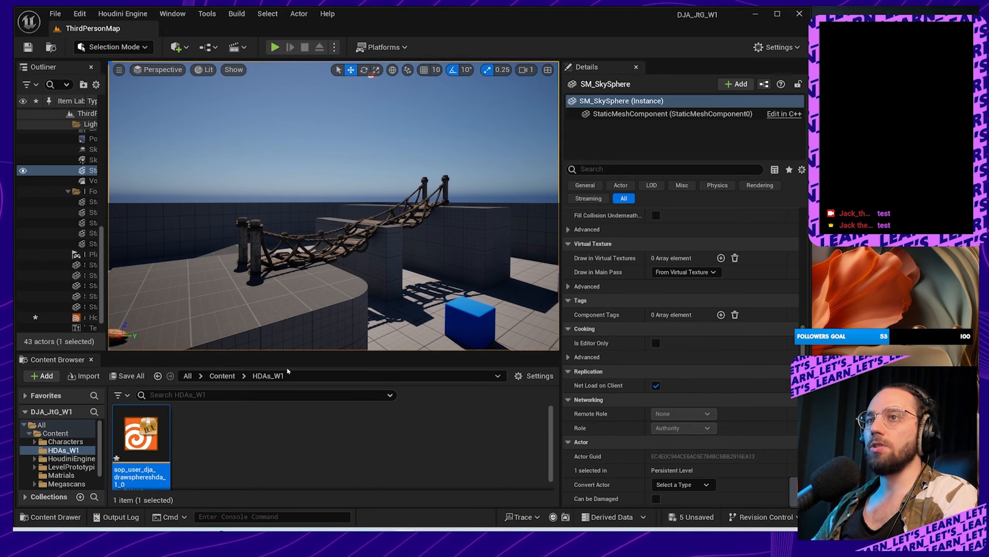
{"action": "right_click_drag", "start_coordinate": [368, 255], "coordinate": [378, 273]}
{"action": "left_click", "coordinate": [369, 256]}
{"action": "left_click", "coordinate": [366, 136]}
{"action": "right_click_drag", "start_coordinate": [366, 136], "coordinate": [376, 131]}
{"action": "key", "text": "a"}
{"action": "right_click_drag", "start_coordinate": [334, 206], "coordinate": [459, 232]}
{"action": "key", "text": "w"}
{"action": "key", "text": "s"}
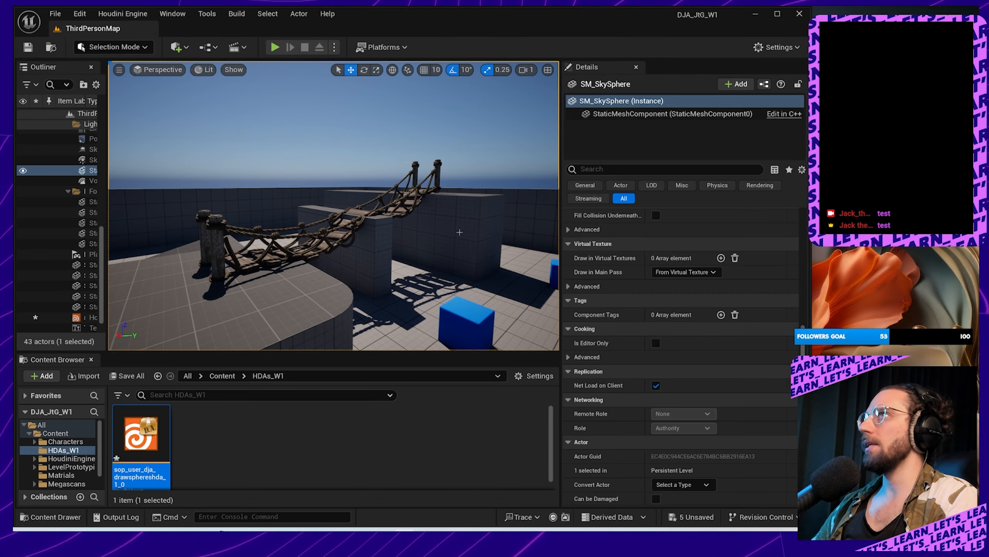
Step: Select the rope bridge instance and set its Rope_Tightness to 0.2
{"action": "left_click", "coordinate": [407, 203]}
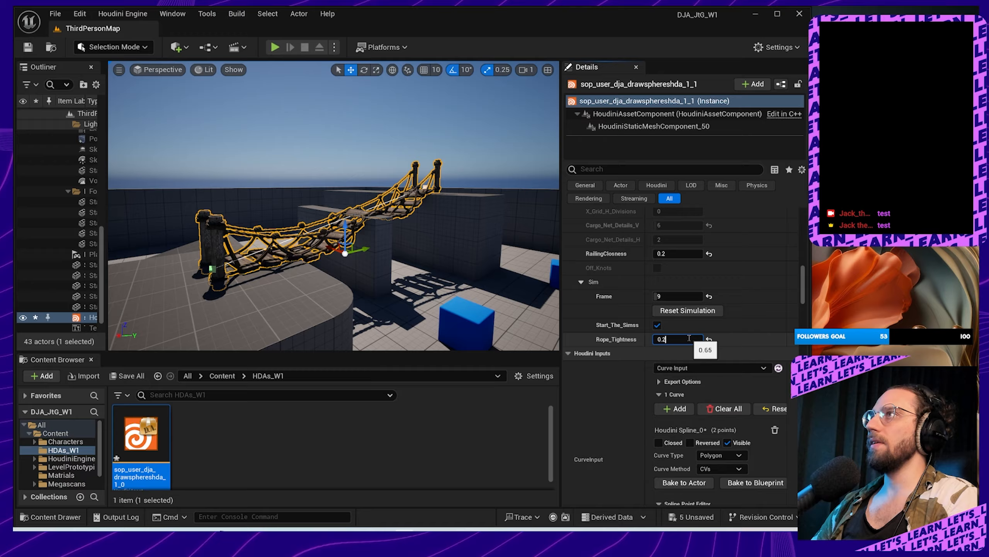
{"action": "key", "text": "d"}
{"action": "mouse_move", "coordinate": [425, 234]}
{"action": "right_mouse_down"}
{"action": "mouse_move", "coordinate": [415, 238]}
{"action": "mouse_move", "coordinate": [417, 231]}
{"action": "right_mouse_up"}
{"action": "key", "text": "s"}
{"action": "key", "text": "a"}
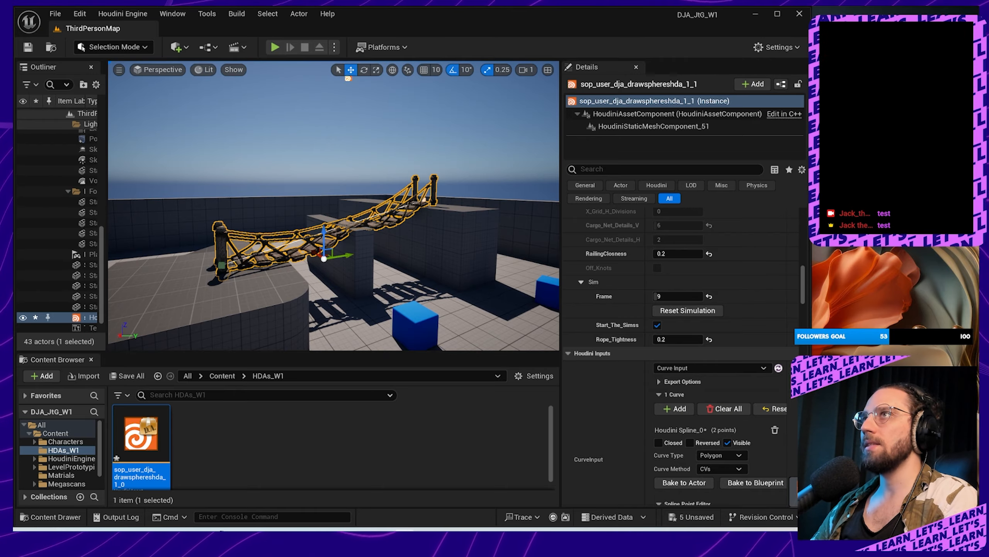
Step: Examine how the ropes and planks hang between the lower and upper posts from several side angles
{"action": "key", "text": "a"}
{"action": "mouse_move", "coordinate": [417, 231]}
{"action": "right_mouse_down"}
{"action": "mouse_move", "coordinate": [393, 232]}
{"action": "mouse_move", "coordinate": [414, 240]}
{"action": "right_mouse_up"}
{"action": "key", "text": "w"}
{"action": "key", "text": "d"}
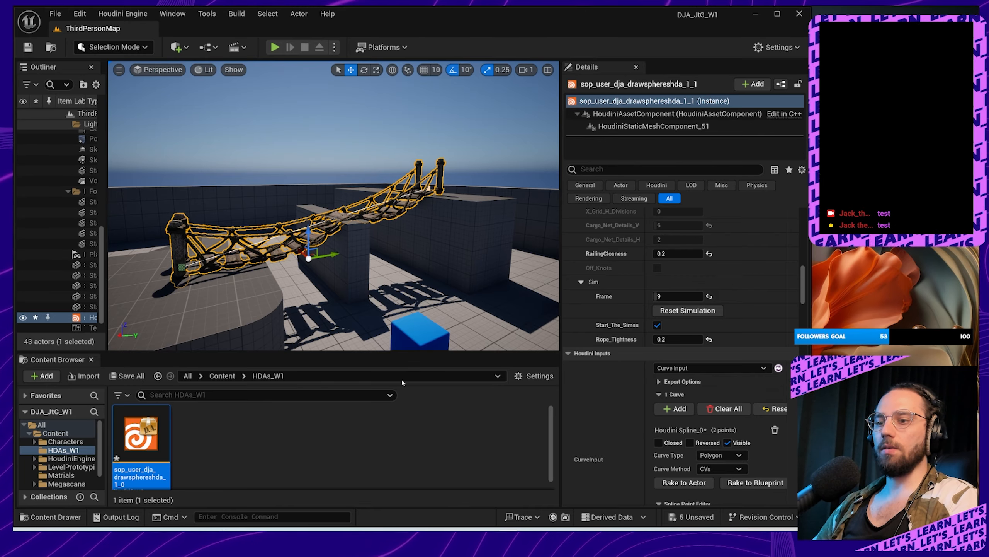
{"action": "key", "text": "d"}
{"action": "right_click_drag", "start_coordinate": [428, 215], "coordinate": [294, 220]}
{"action": "key", "text": "a"}
{"action": "key", "text": "a"}
{"action": "key", "text": "w"}
{"action": "key", "text": "a"}
{"action": "key", "text": "w"}
{"action": "key", "text": "s"}
{"action": "key", "text": "d"}
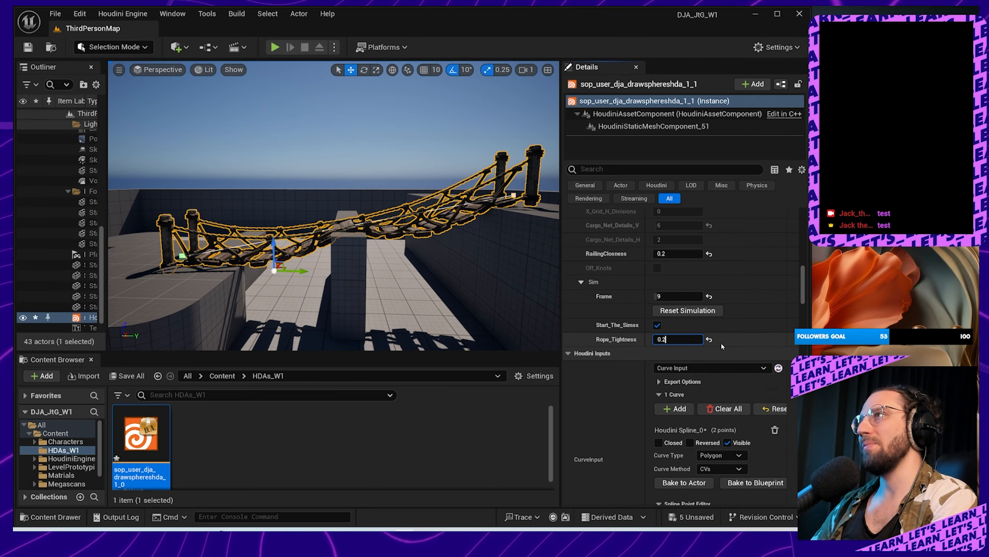
Step: Set the bridge's Rope_Tightness to 0.65
{"action": "key", "text": "BackSpace"}
{"action": "type", "text": "32"}
{"action": "key", "text": "BackSpace"}
{"action": "key", "text": "BackSpace"}
{"action": "type", "text": "65"}
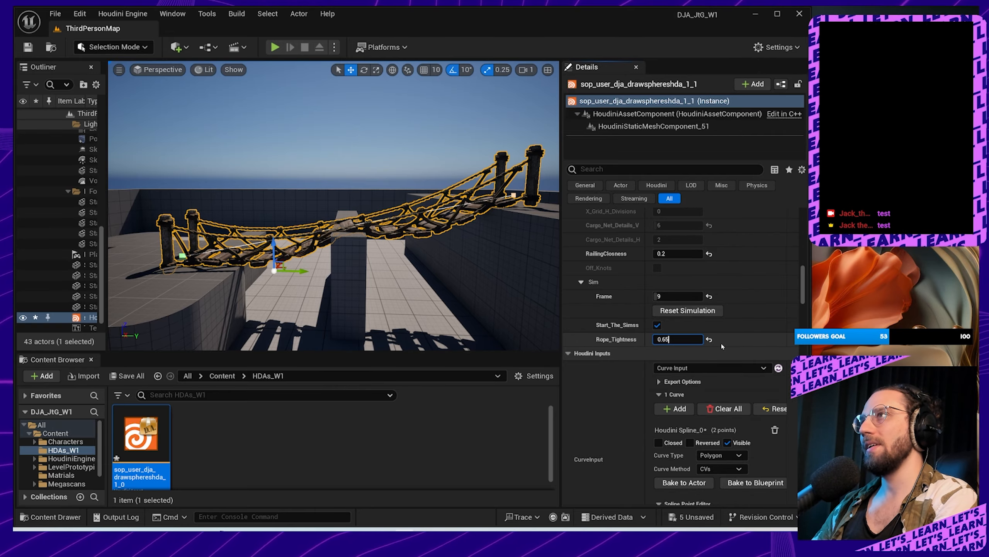
{"action": "key", "text": "Return"}
Step: Move the SM_Cube14 pillar beneath the bridge sideways towards the higher ledge
{"action": "left_click", "coordinate": [343, 290]}
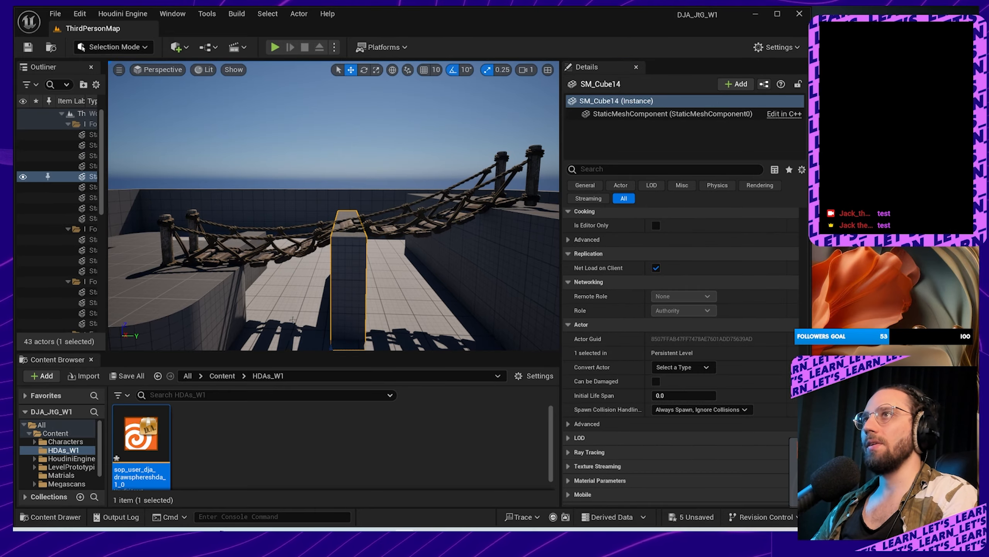
{"action": "right_click_drag", "start_coordinate": [293, 319], "coordinate": [381, 280]}
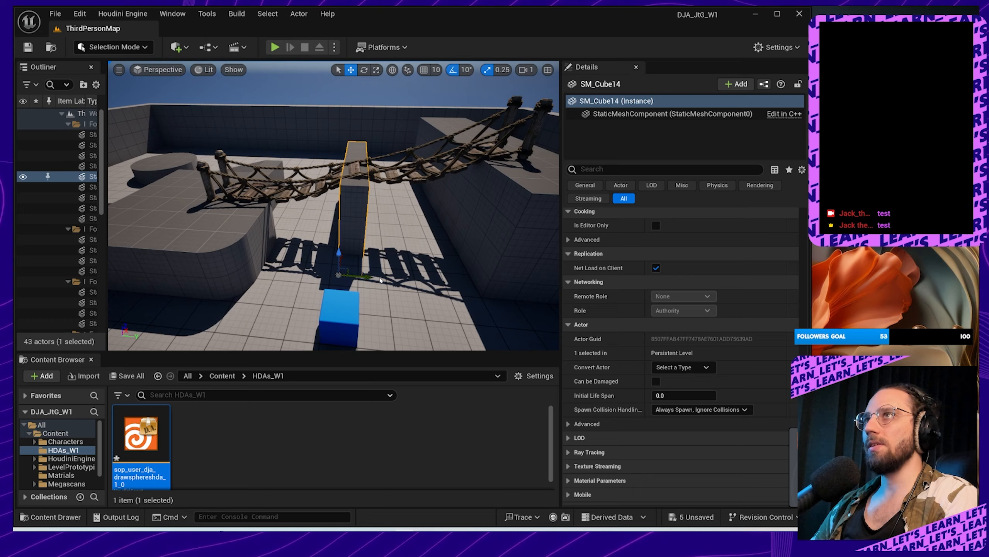
{"action": "left_click_drag", "start_coordinate": [364, 275], "coordinate": [412, 277]}
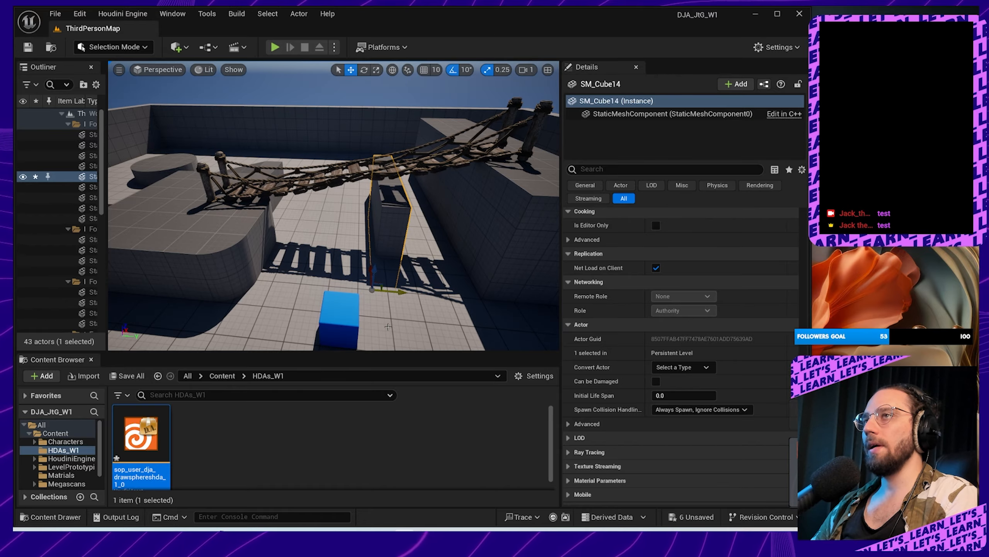
Step: Examine the bridge around the moved pillar from above, below and the side, and look through the pillar's properties
{"action": "left_click_drag", "start_coordinate": [249, 296], "coordinate": [257, 273], "text": "alt"}
{"action": "right_click_drag", "start_coordinate": [335, 210], "coordinate": [294, 178]}
{"action": "key", "text": "a"}
{"action": "key", "text": "w"}
{"action": "key", "text": "d"}
{"action": "key", "text": "a"}
{"action": "key", "text": "d"}
{"action": "key", "text": "a"}
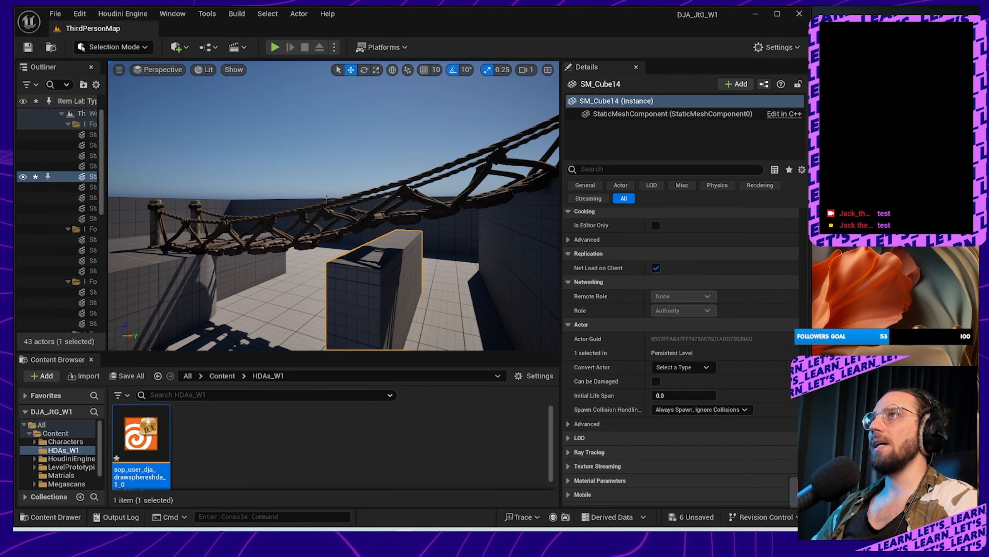
{"action": "right_click_drag", "start_coordinate": [455, 265], "coordinate": [427, 265]}
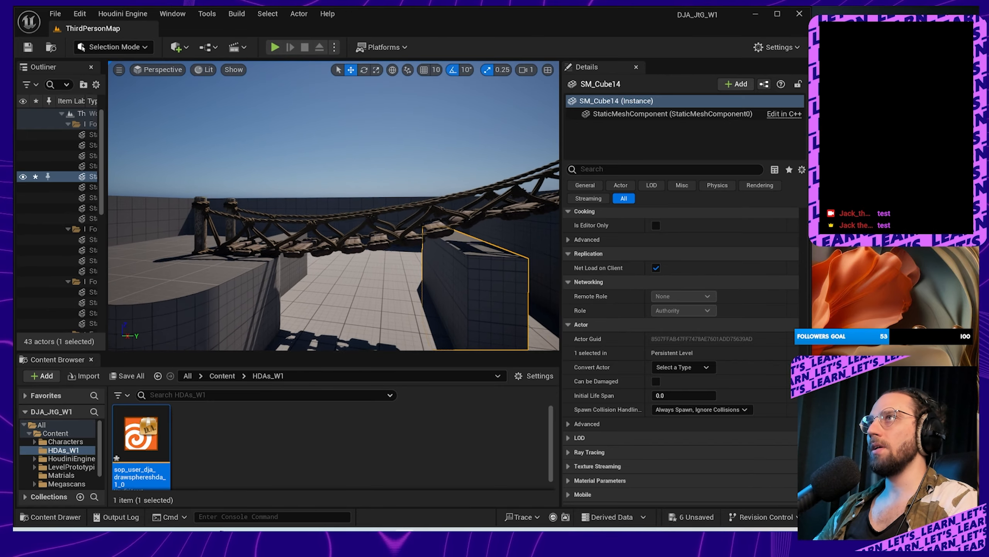
{"action": "scroll", "coordinate": [736, 388], "scroll_direction": "up", "scroll_amount": 2}
{"action": "scroll", "coordinate": [736, 385], "scroll_direction": "up", "scroll_amount": 10}
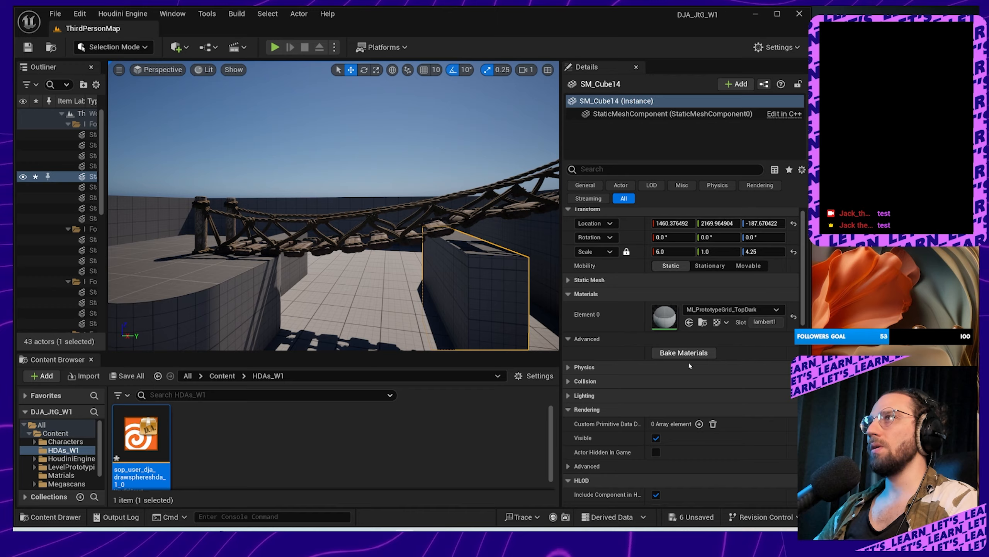
{"action": "scroll", "coordinate": [711, 395], "scroll_direction": "down", "scroll_amount": 3}
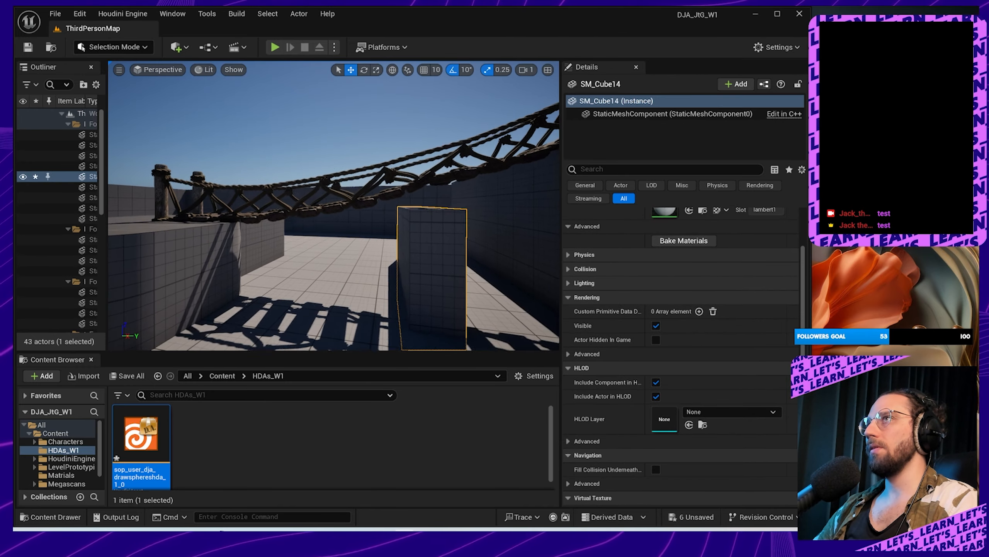
{"action": "mouse_move", "coordinate": [335, 218]}
{"action": "right_mouse_down"}
{"action": "mouse_move", "coordinate": [331, 230]}
{"action": "mouse_move", "coordinate": [331, 215]}
{"action": "right_mouse_up"}
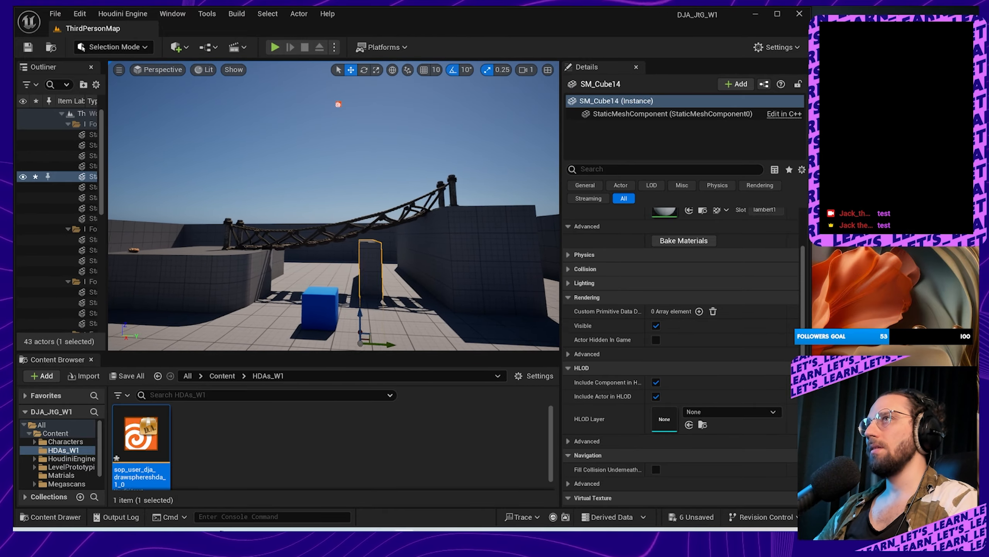
{"action": "right_click_drag", "start_coordinate": [335, 219], "coordinate": [411, 198]}
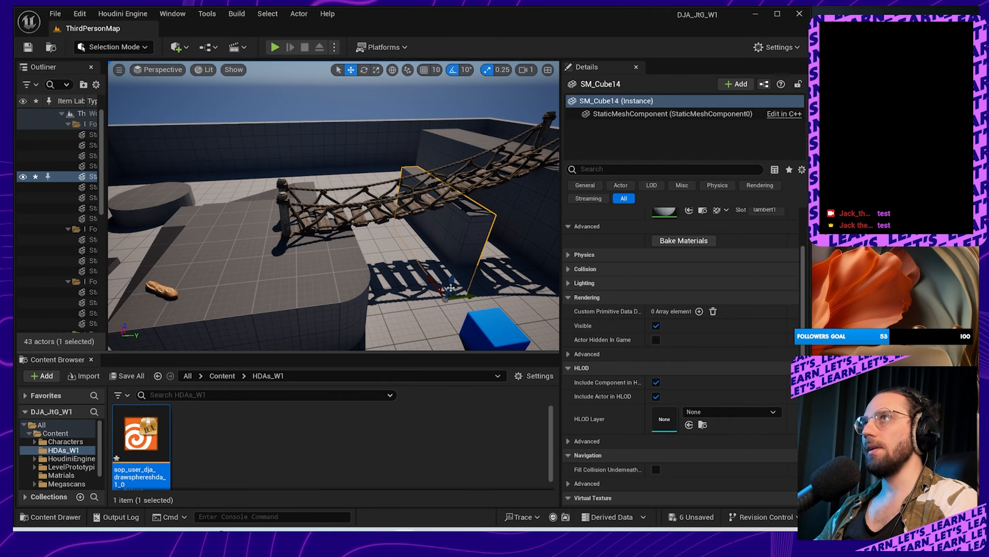
{"action": "mouse_move", "coordinate": [451, 287]}
{"action": "right_mouse_down"}
{"action": "mouse_move", "coordinate": [413, 269]}
{"action": "mouse_move", "coordinate": [436, 282]}
{"action": "right_mouse_up"}
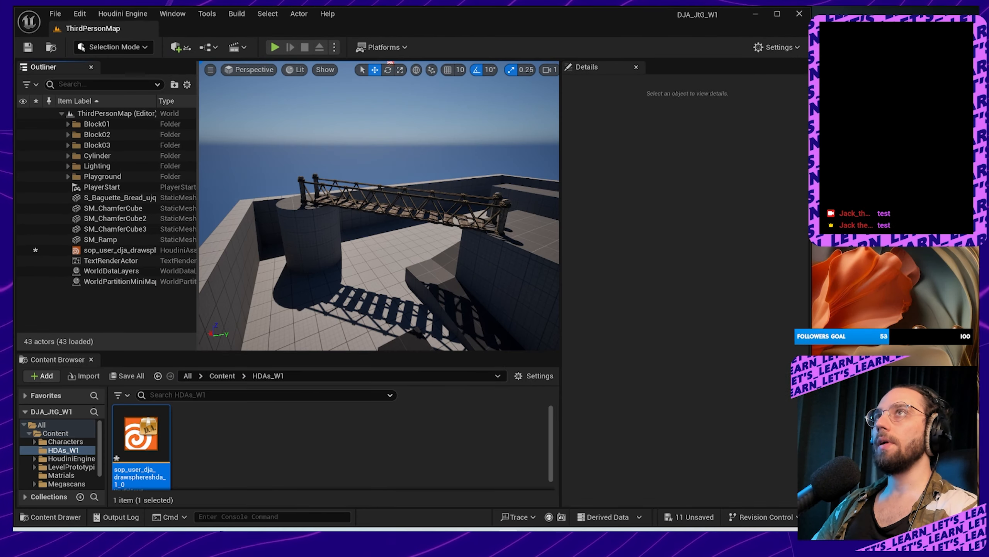
Step: Add a basic Cube shape to the level beside the bridge on the cylinder
{"action": "left_click", "coordinate": [176, 47]}
{"action": "mouse_move", "coordinate": [262, 165]}
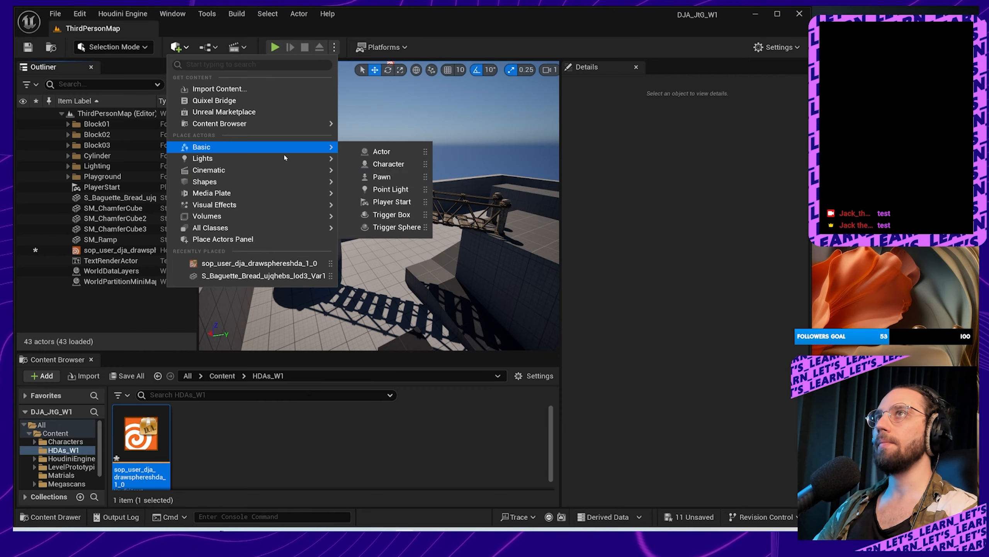
{"action": "mouse_move", "coordinate": [264, 185]}
{"action": "left_click", "coordinate": [380, 186]}
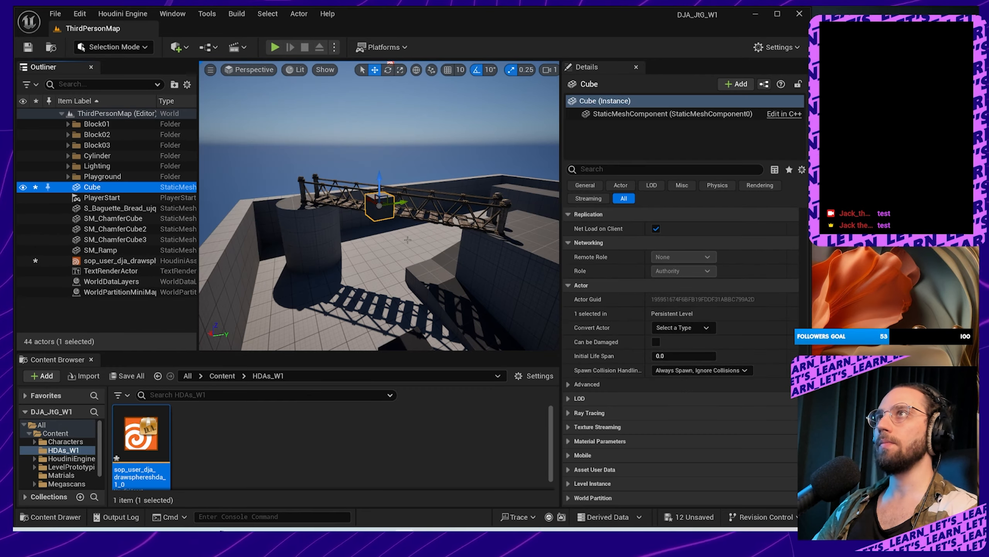
Step: Scale the new cube into a tall slab crossing the middle of the bridge, and select the bridge
{"action": "left_click_drag", "start_coordinate": [405, 238], "coordinate": [494, 241], "text": "alt"}
{"action": "scroll", "coordinate": [596, 225], "scroll_direction": "down", "scroll_amount": 4}
{"action": "scroll", "coordinate": [597, 225], "scroll_direction": "up", "scroll_amount": 8}
{"action": "scroll", "coordinate": [436, 233], "scroll_direction": "up", "scroll_amount": 4}
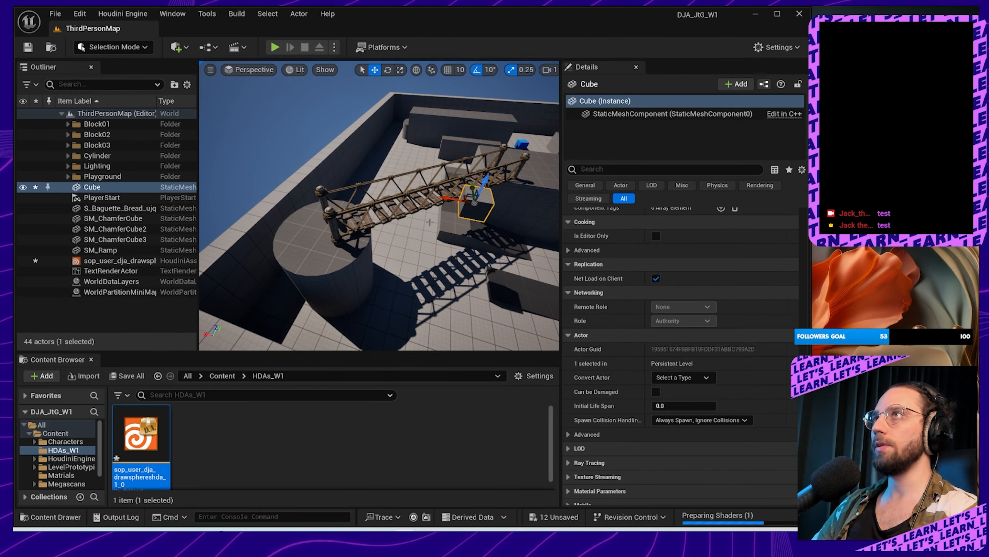
{"action": "left_click_drag", "start_coordinate": [436, 233], "coordinate": [467, 222], "text": "alt"}
{"action": "right_click_drag", "start_coordinate": [426, 243], "coordinate": [459, 246]}
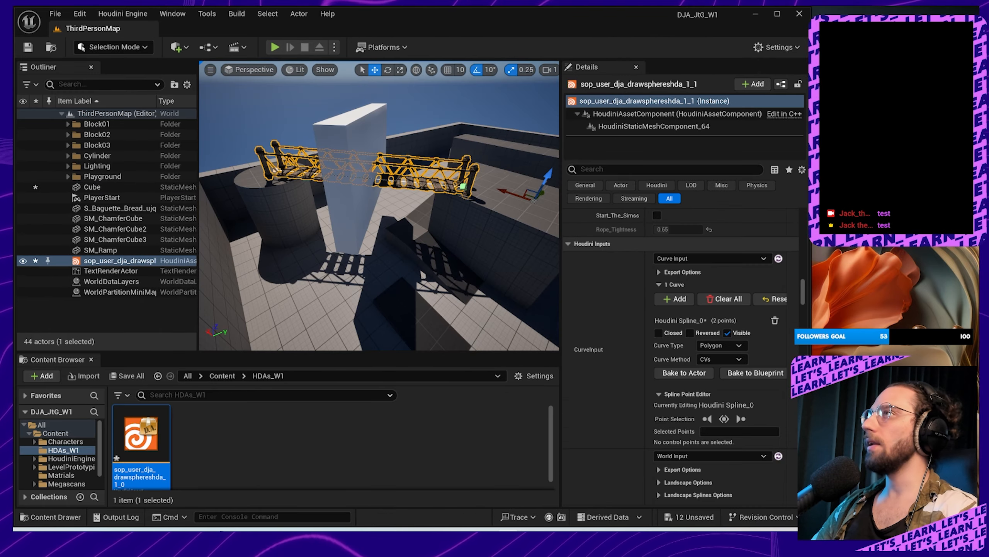
Step: Find the bridge's Cutter Input and change its type from Geometry Input to World Input
{"action": "scroll", "coordinate": [706, 335], "scroll_direction": "down", "scroll_amount": 3}
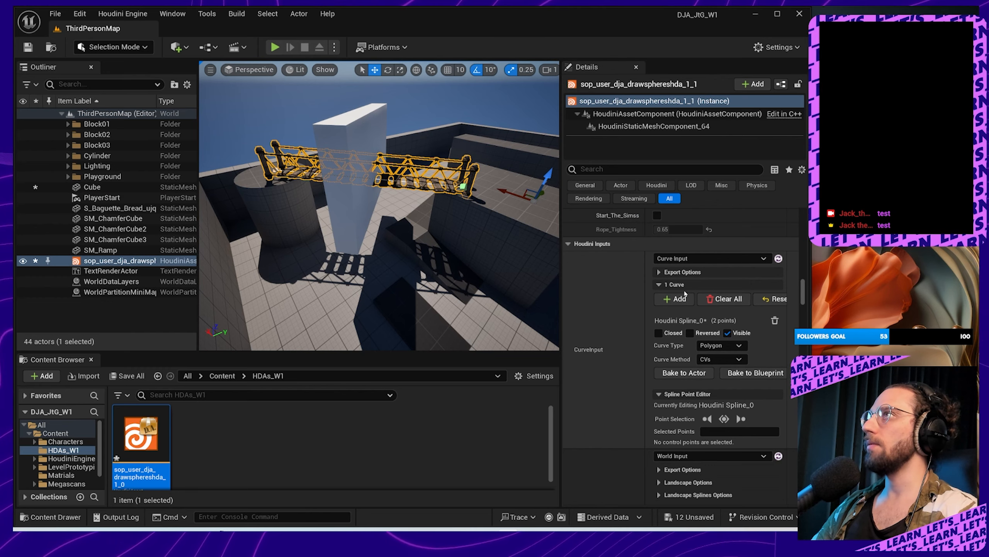
{"action": "scroll", "coordinate": [684, 293], "scroll_direction": "up", "scroll_amount": 1}
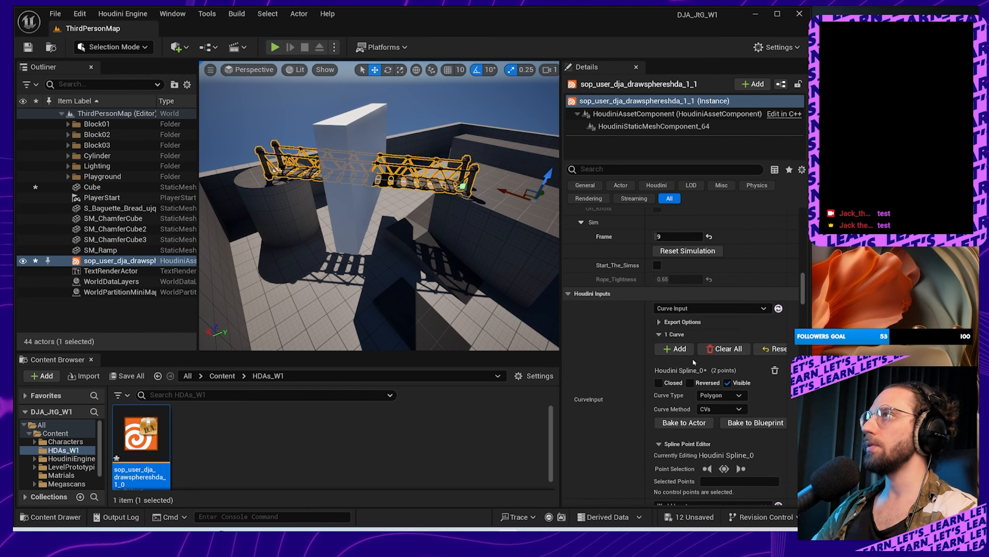
{"action": "scroll", "coordinate": [623, 393], "scroll_direction": "down", "scroll_amount": 2}
{"action": "scroll", "coordinate": [615, 347], "scroll_direction": "down", "scroll_amount": 10}
{"action": "scroll", "coordinate": [621, 377], "scroll_direction": "up", "scroll_amount": 4}
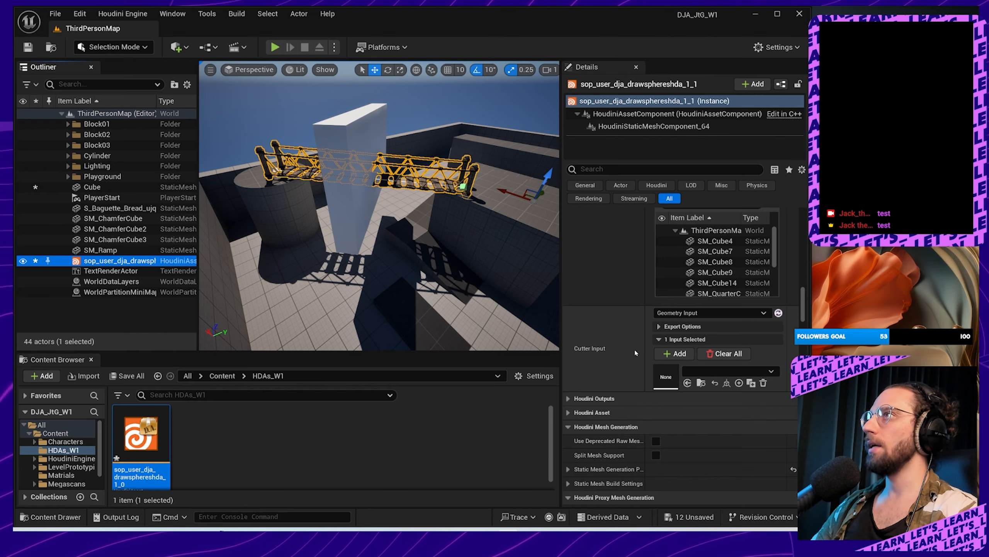
{"action": "left_click", "coordinate": [676, 353]}
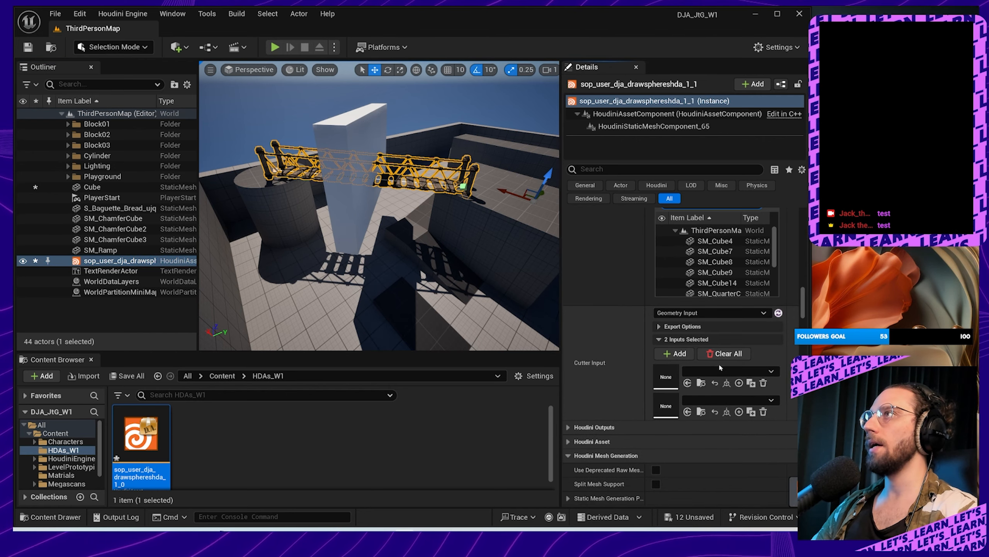
{"action": "left_click", "coordinate": [772, 372]}
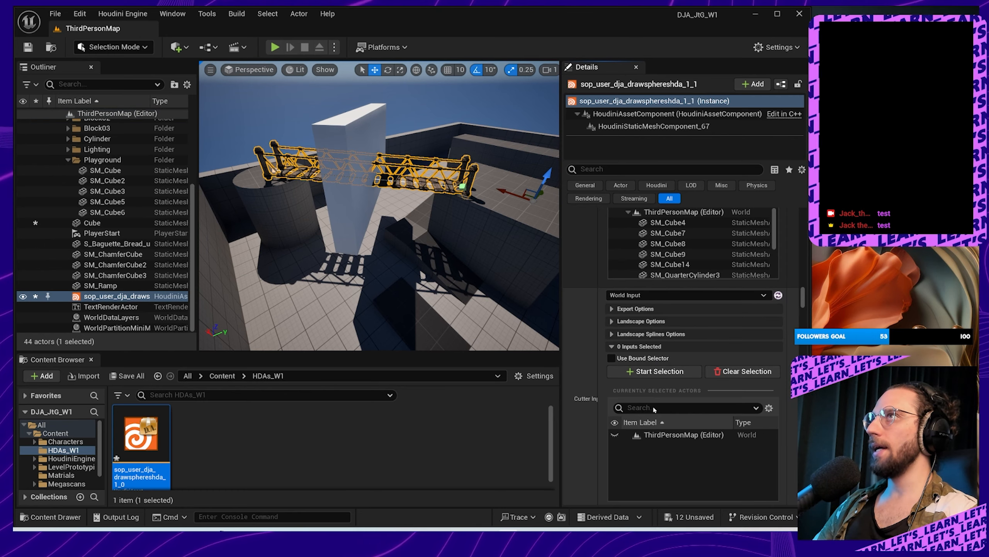
Step: Assign the Cube actor to the Cutter Input's world selection and hide the cube in the level
{"action": "left_click", "coordinate": [645, 372]}
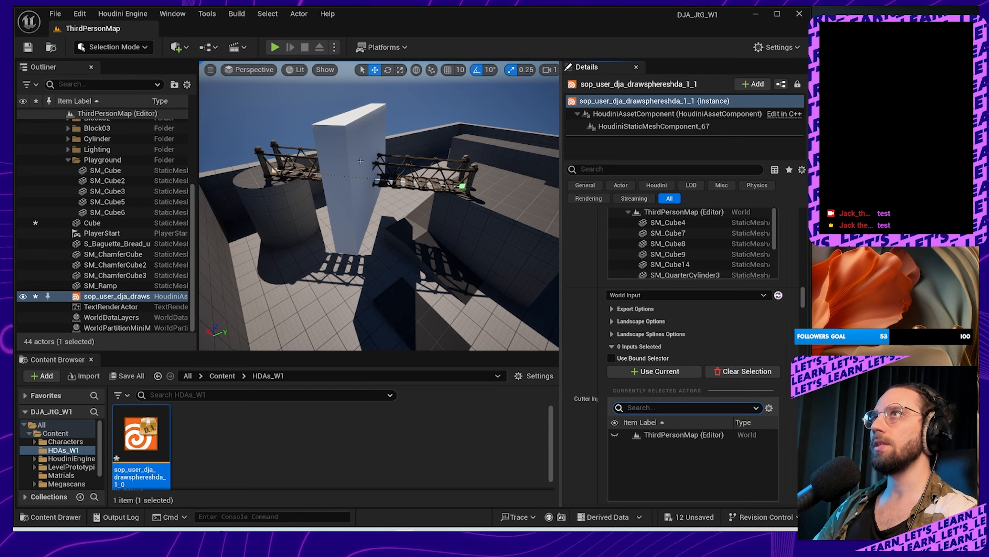
{"action": "left_click", "coordinate": [92, 223]}
{"action": "left_click", "coordinate": [658, 371]}
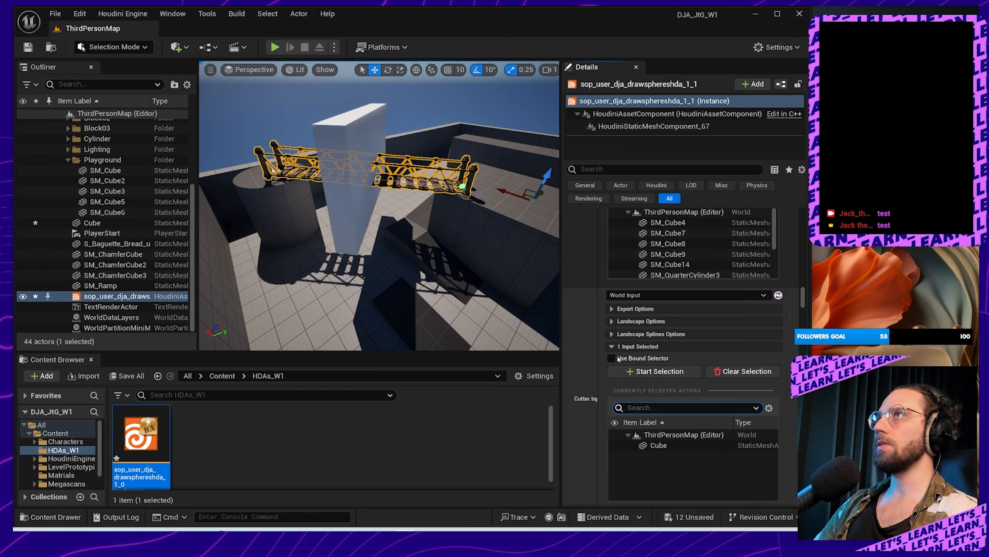
{"action": "left_click", "coordinate": [117, 223]}
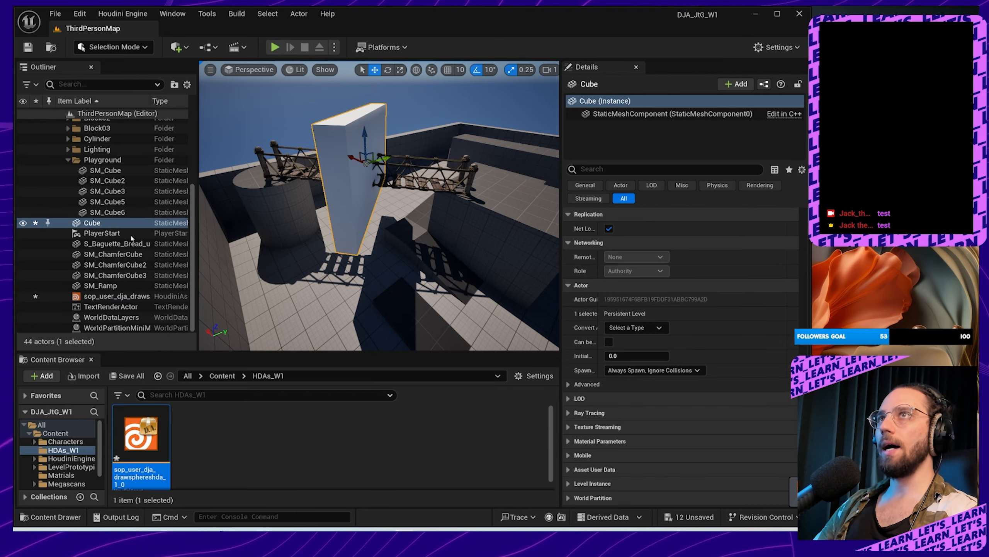
{"action": "left_click", "coordinate": [23, 223]}
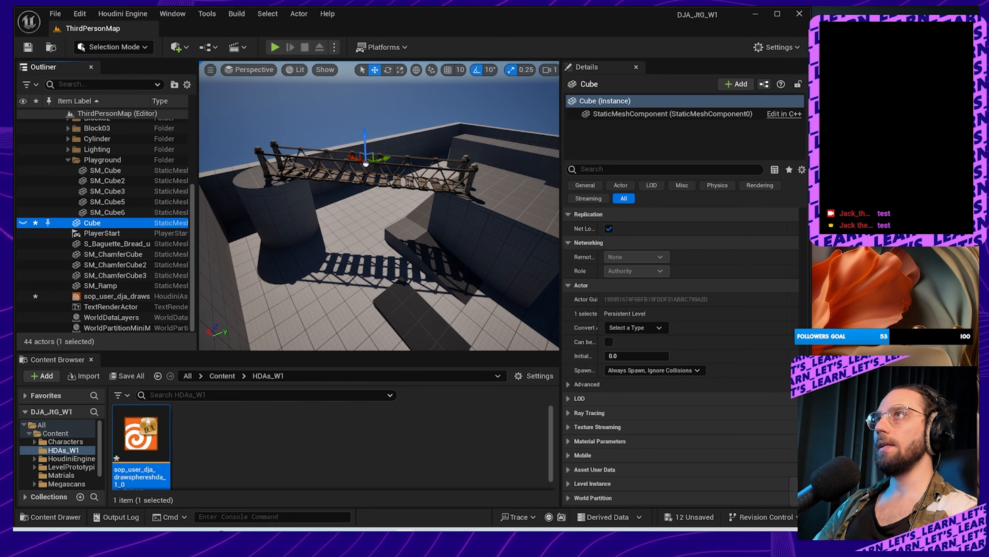
Step: Reselect the bridge, widen its parameter name column, and enable Start_The_Simss
{"action": "left_click", "coordinate": [365, 163]}
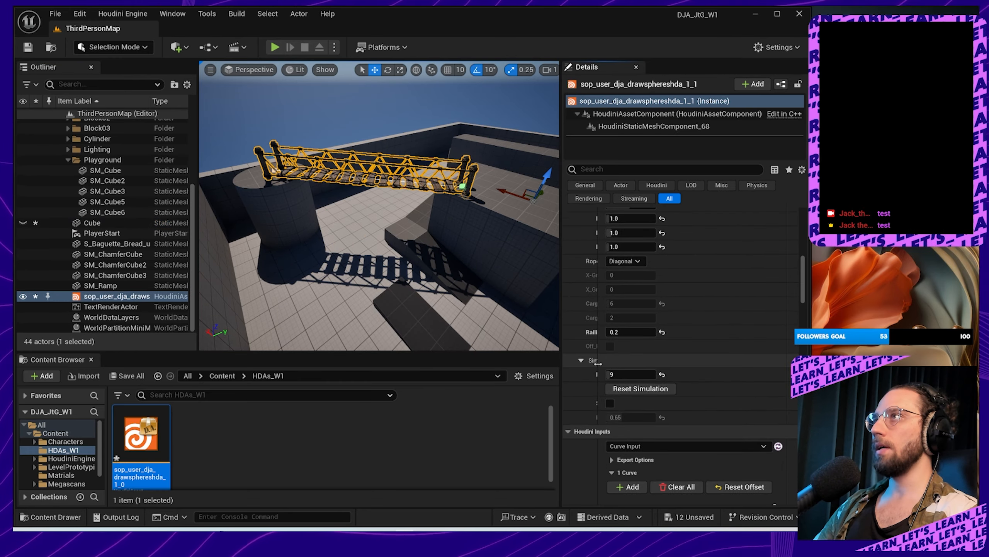
{"action": "left_click_drag", "start_coordinate": [598, 363], "coordinate": [661, 363]}
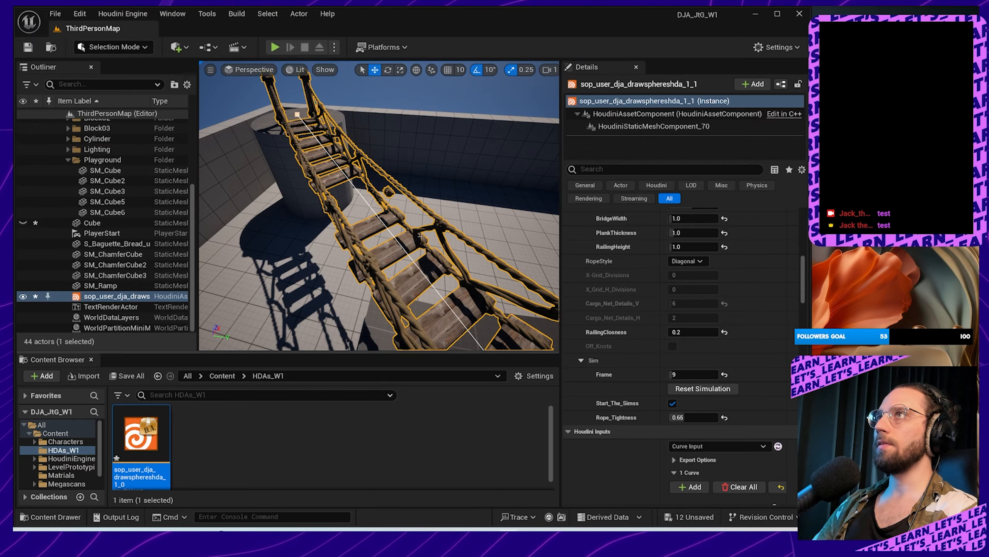
{"action": "right_click_drag", "start_coordinate": [420, 235], "coordinate": [273, 250]}
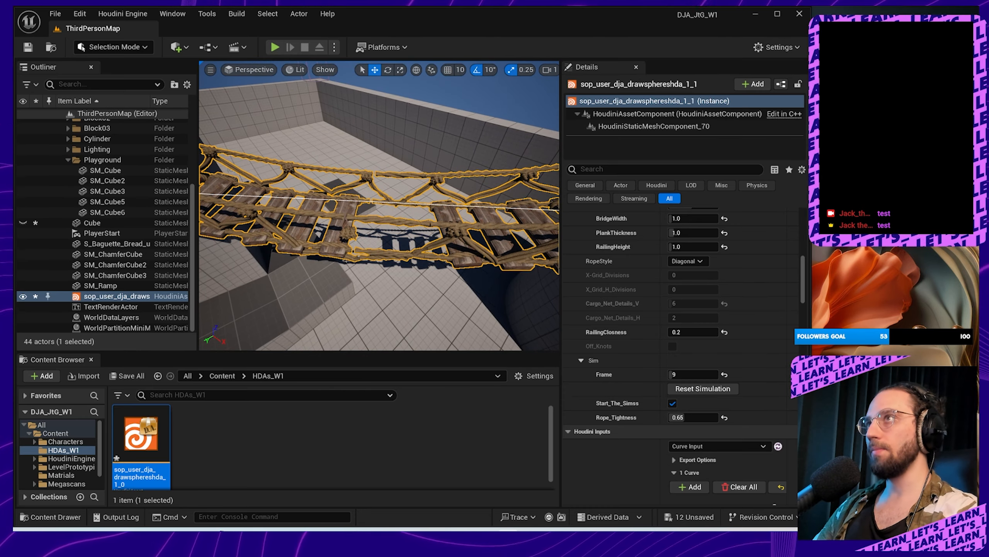
Step: Set the bridge's simulation Frame to 45 and reset the simulation
{"action": "right_click_drag", "start_coordinate": [490, 214], "coordinate": [331, 179]}
{"action": "left_click_drag", "start_coordinate": [331, 180], "coordinate": [401, 156], "text": "alt"}
{"action": "right_click_drag", "start_coordinate": [401, 156], "coordinate": [452, 144]}
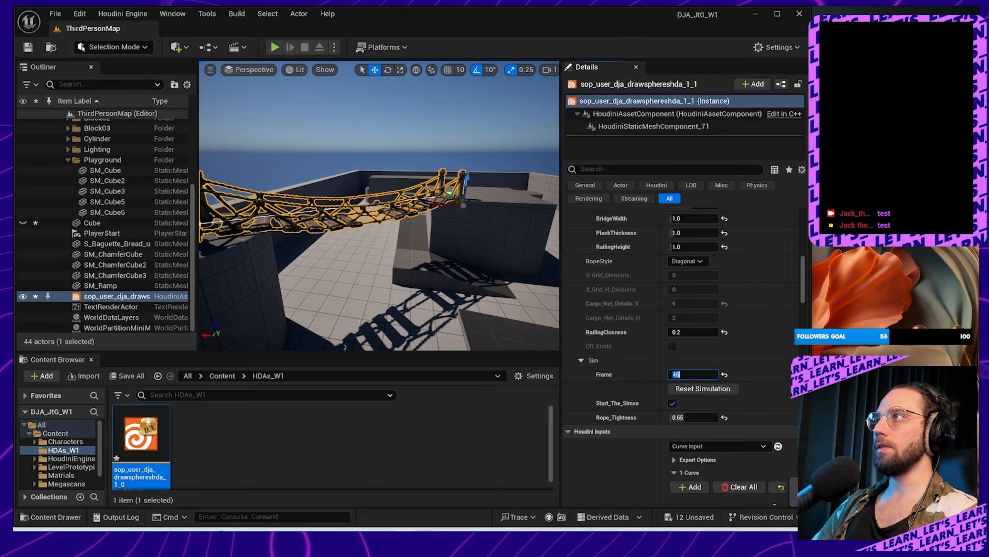
{"action": "right_click_drag", "start_coordinate": [465, 258], "coordinate": [438, 254]}
{"action": "left_click", "coordinate": [728, 389]}
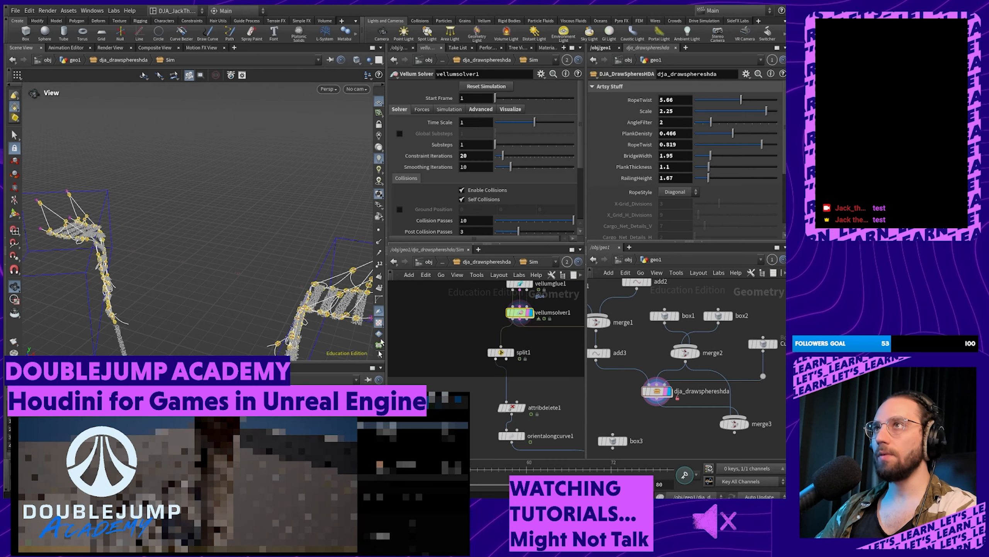
Step: Find the Cut all group in the Sim network and display the output of its polycut1 node
{"action": "middle_click_drag", "start_coordinate": [531, 371], "coordinate": [501, 412]}
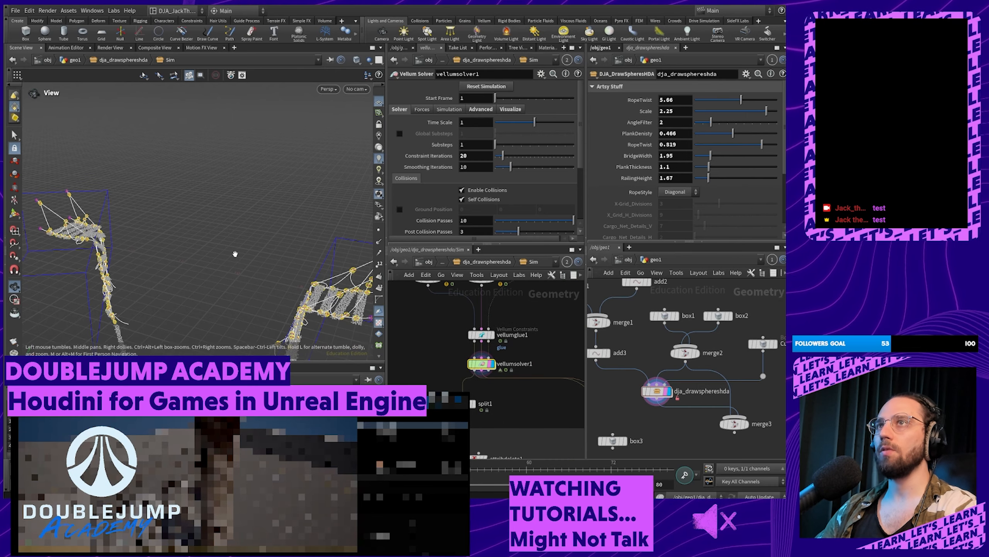
{"action": "left_click_drag", "start_coordinate": [237, 252], "coordinate": [199, 202]}
{"action": "middle_click_drag", "start_coordinate": [489, 351], "coordinate": [497, 442]}
{"action": "scroll", "coordinate": [497, 436], "scroll_direction": "down", "scroll_amount": 5}
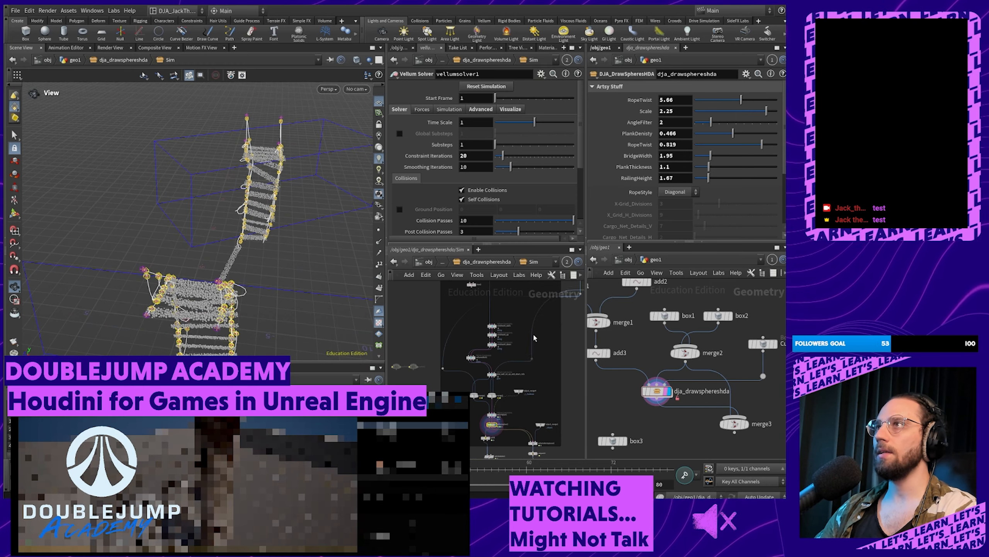
{"action": "middle_click_drag", "start_coordinate": [550, 300], "coordinate": [507, 402]}
{"action": "scroll", "coordinate": [530, 336], "scroll_direction": "up", "scroll_amount": 4}
{"action": "left_click", "coordinate": [527, 345]}
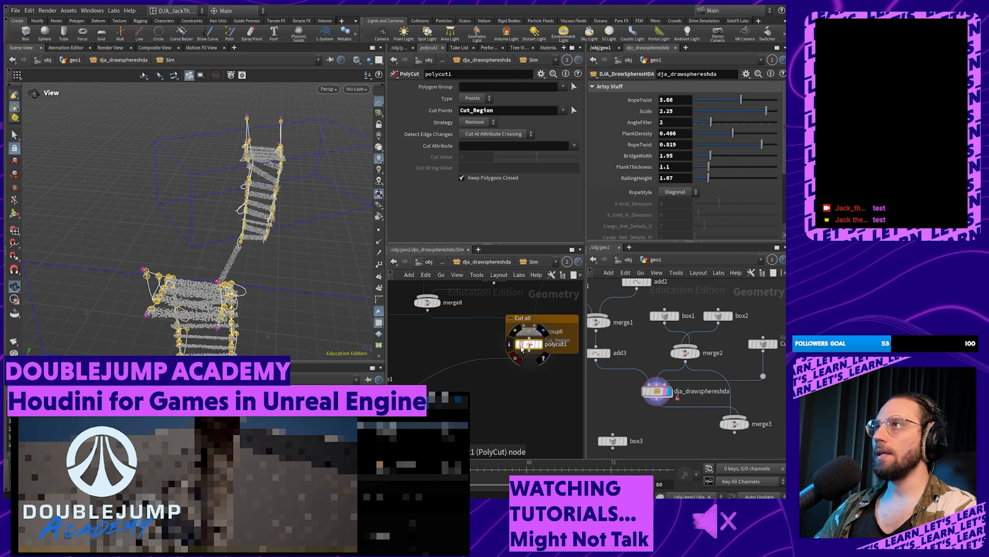
{"action": "left_click", "coordinate": [543, 331]}
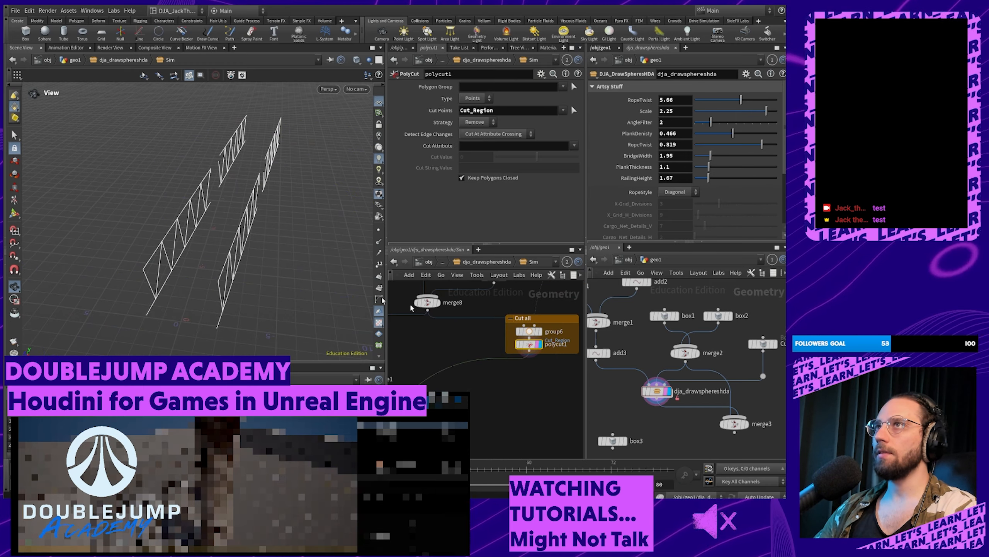
{"action": "left_click_drag", "start_coordinate": [251, 245], "coordinate": [238, 213]}
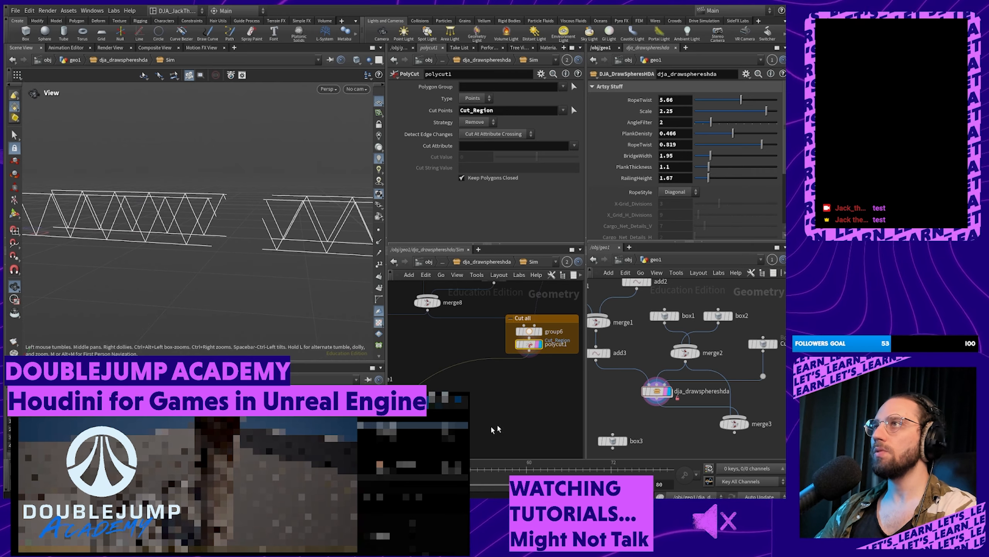
Step: Trace the Sim network down to its output node and save the dja_drawsphereshda node type
{"action": "middle_click_drag", "start_coordinate": [528, 414], "coordinate": [560, 336]}
{"action": "scroll", "coordinate": [543, 337], "scroll_direction": "down", "scroll_amount": 8}
{"action": "middle_click", "coordinate": [535, 357]}
{"action": "middle_click", "coordinate": [517, 374]}
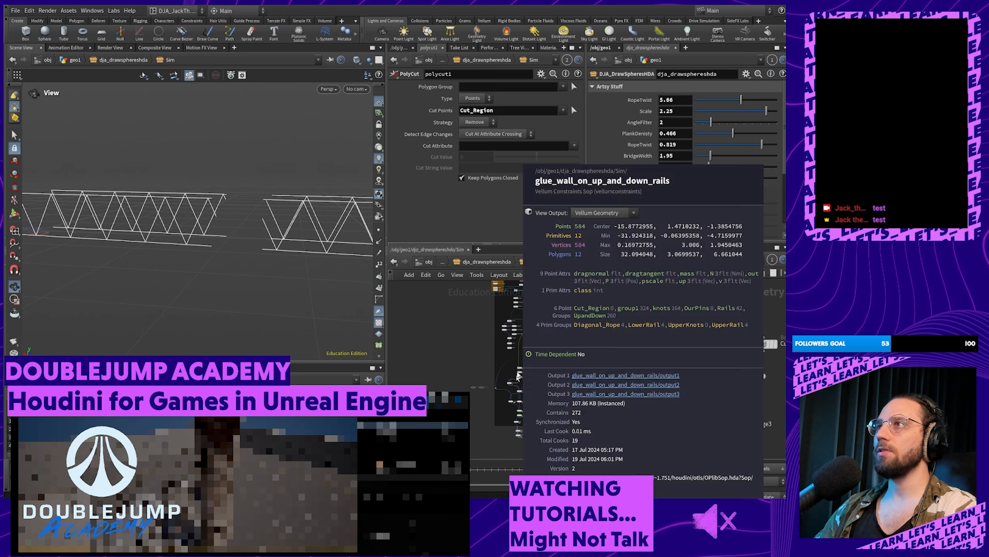
{"action": "middle_click_drag", "start_coordinate": [547, 426], "coordinate": [513, 298]}
{"action": "scroll", "coordinate": [517, 366], "scroll_direction": "up", "scroll_amount": 3}
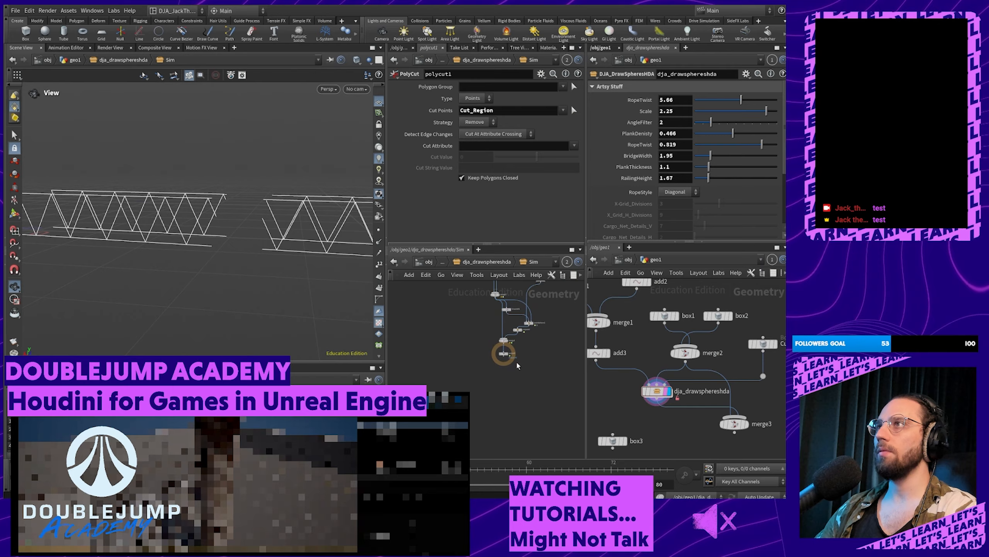
{"action": "scroll", "coordinate": [517, 366], "scroll_direction": "up", "scroll_amount": 3}
{"action": "right_click", "coordinate": [657, 391]}
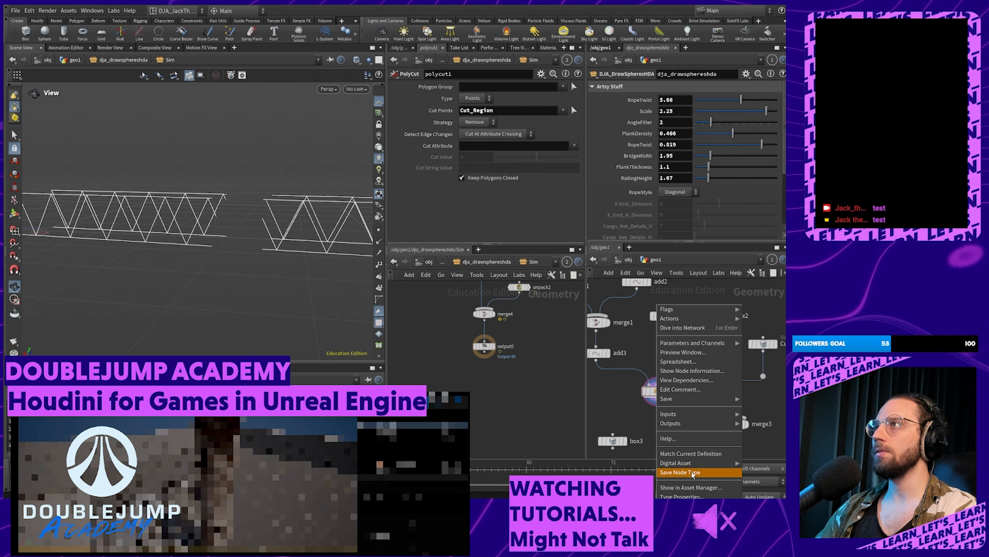
{"action": "left_click", "coordinate": [685, 472]}
Step: Switch to Unreal Editor and rebuild all instances of the bridge's Houdini asset
{"action": "key", "text": "super+Tab"}
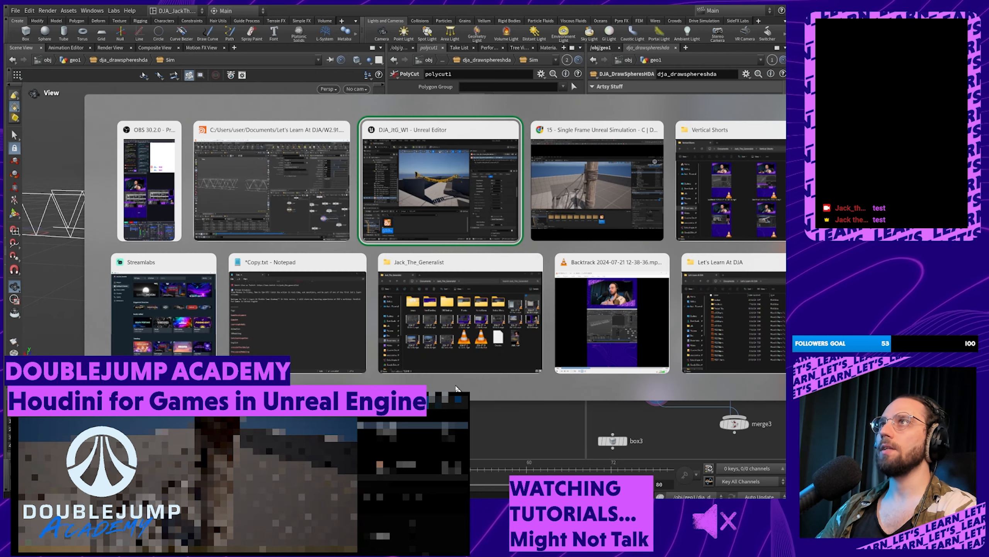
{"action": "key", "text": "Return"}
{"action": "right_click", "coordinate": [143, 422]}
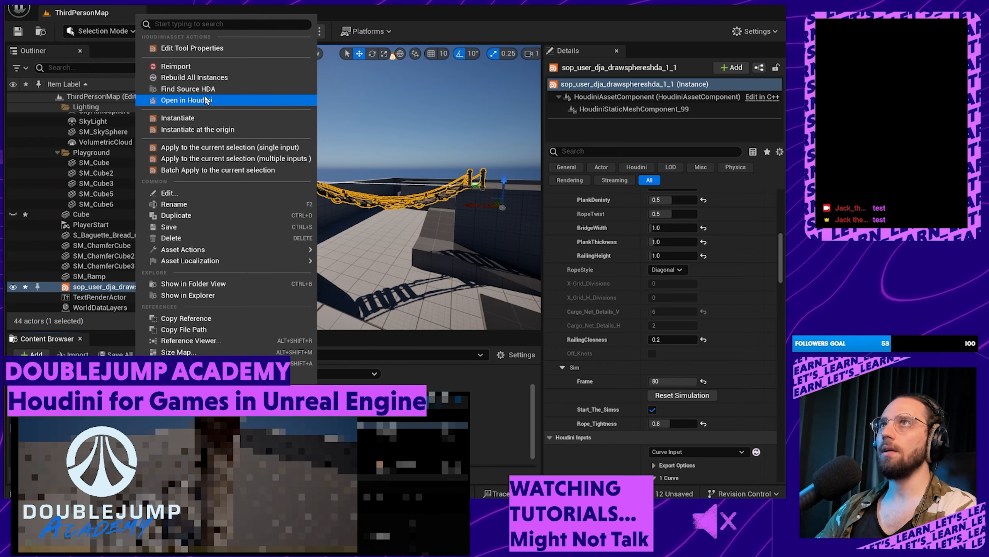
{"action": "left_click", "coordinate": [207, 80]}
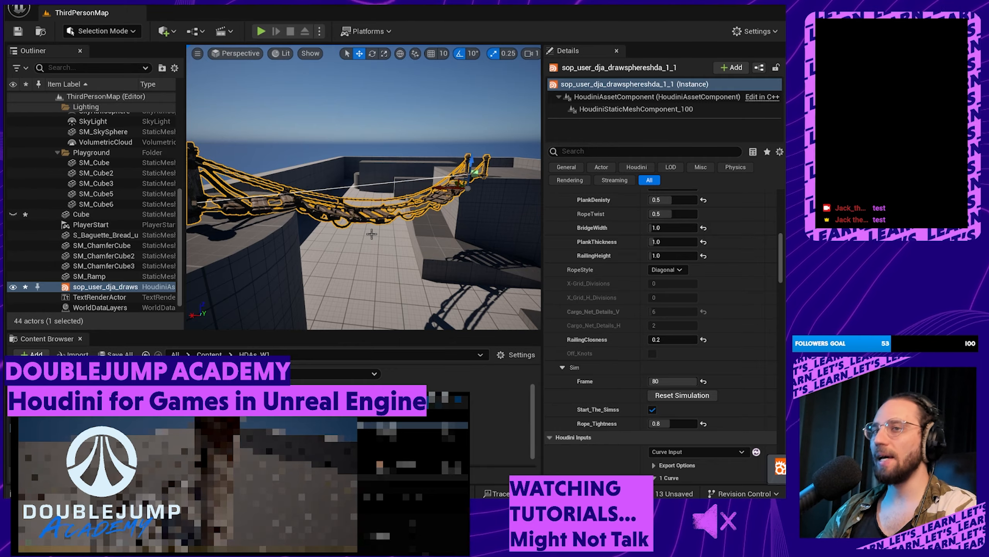
Step: Unhide the Cube actor, scale it thinner along its X axis, and hide it in the level again
{"action": "right_click_drag", "start_coordinate": [374, 246], "coordinate": [424, 245]}
{"action": "right_click_drag", "start_coordinate": [344, 176], "coordinate": [415, 190]}
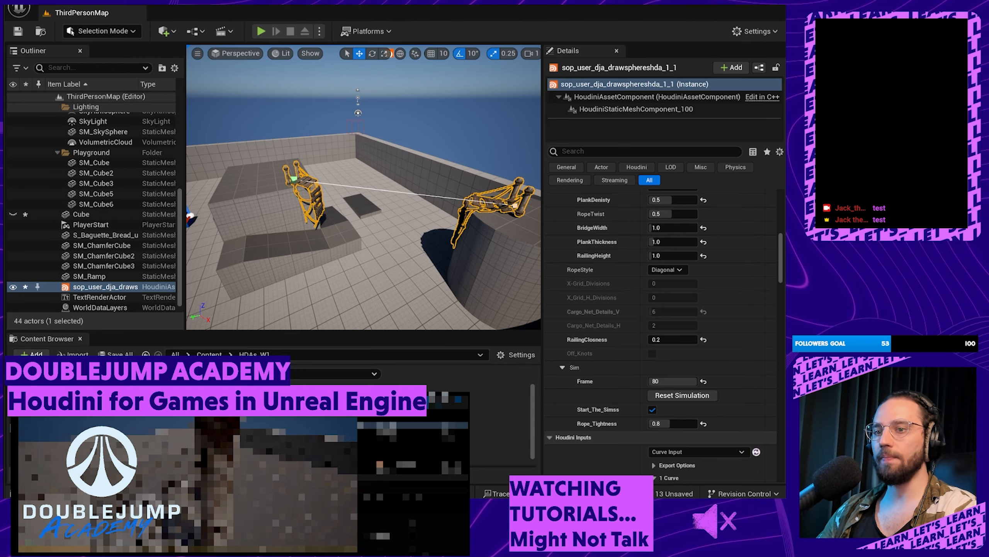
{"action": "left_click", "coordinate": [13, 214]}
{"action": "double_click", "coordinate": [90, 215]}
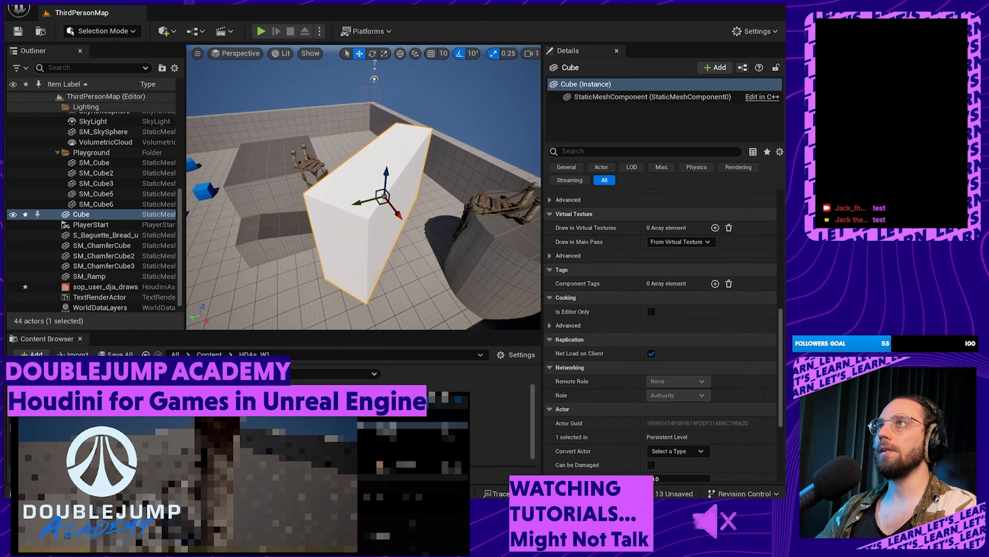
{"action": "left_click_drag", "start_coordinate": [462, 153], "coordinate": [462, 195], "text": "alt"}
{"action": "left_click_drag", "start_coordinate": [403, 165], "coordinate": [385, 160]}
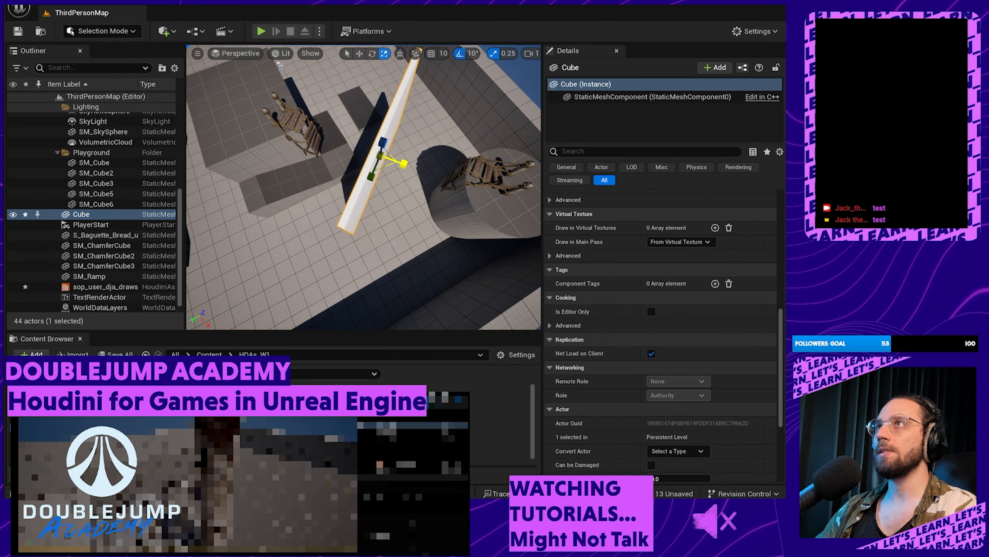
{"action": "left_click", "coordinate": [12, 215]}
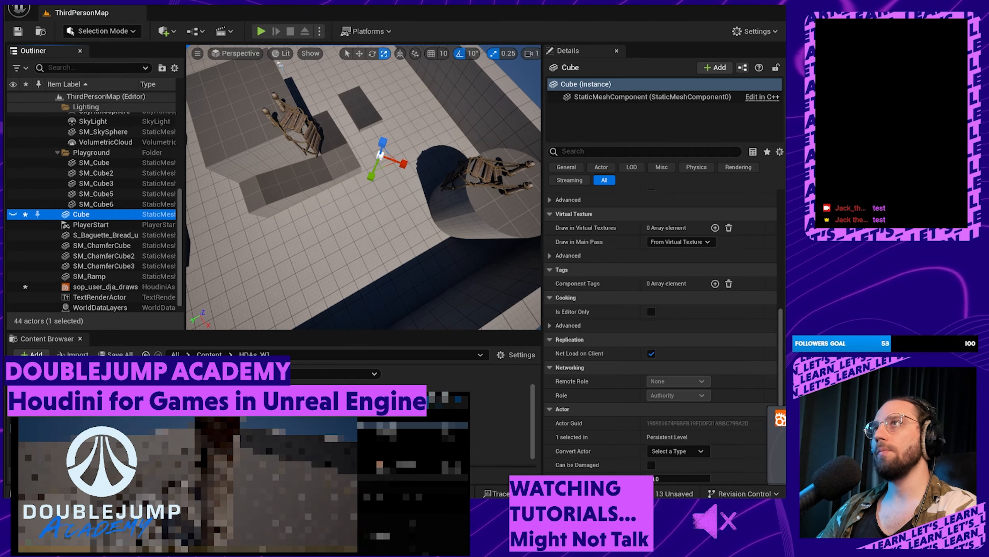
Step: Inspect both cut ends of the bridge where they hang against the block and the cylinder
{"action": "left_click_drag", "start_coordinate": [351, 219], "coordinate": [366, 197], "text": "alt"}
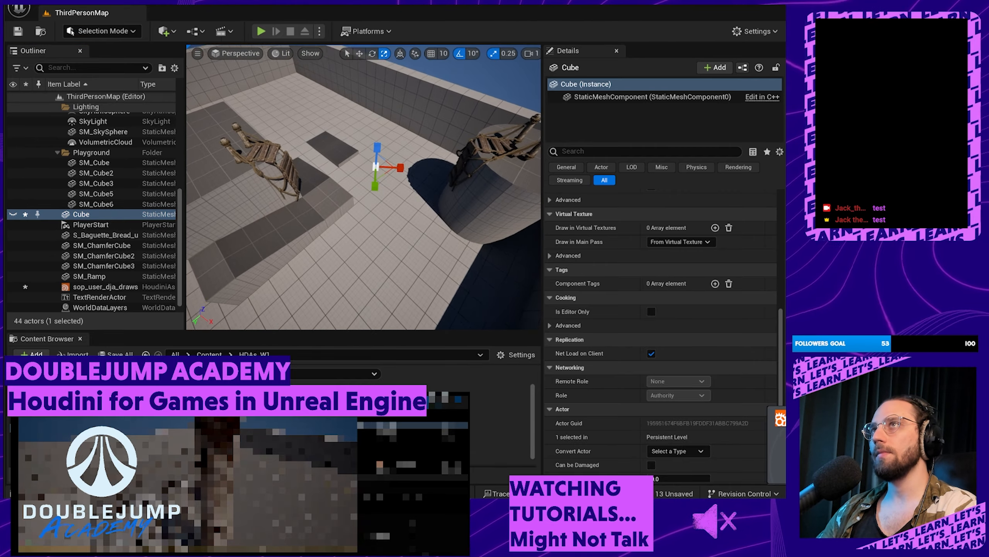
{"action": "key", "text": "w"}
{"action": "right_click_drag", "start_coordinate": [362, 187], "coordinate": [329, 168]}
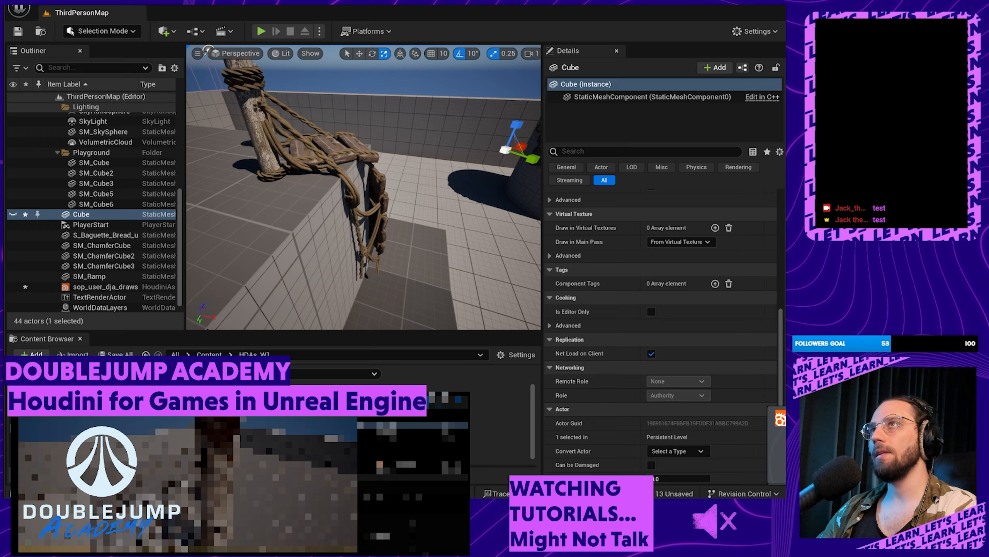
{"action": "mouse_move", "coordinate": [374, 246]}
{"action": "left_mouse_down", "text": "alt"}
{"action": "mouse_move", "coordinate": [397, 222]}
{"action": "mouse_move", "coordinate": [374, 245]}
{"action": "left_mouse_up", "text": "alt"}
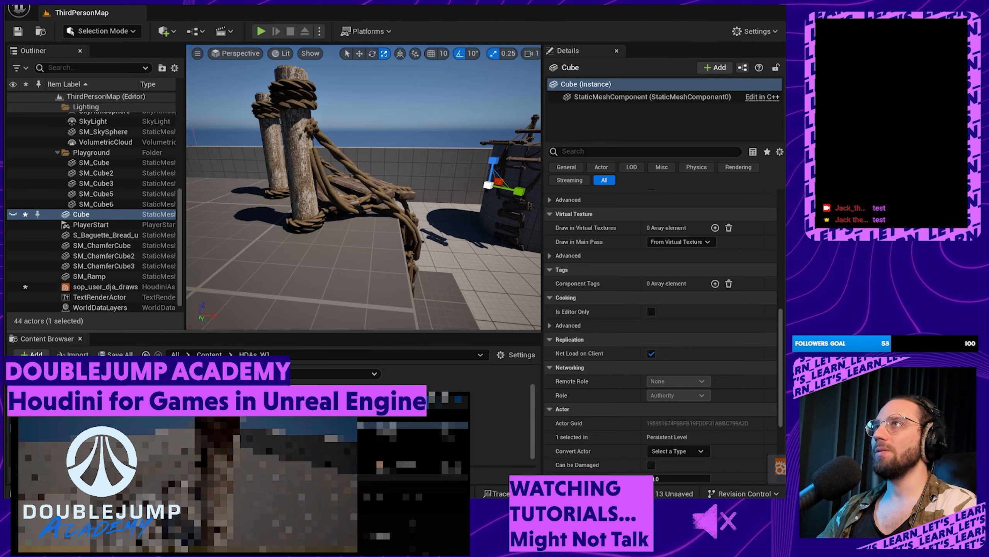
{"action": "right_click_drag", "start_coordinate": [362, 187], "coordinate": [522, 206]}
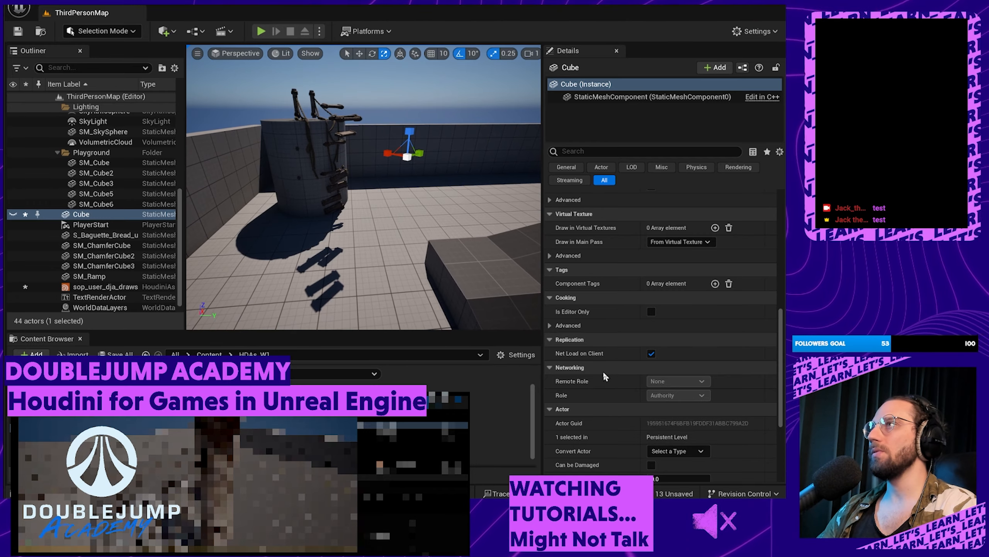
Step: Select the rope bridge and reset its simulation
{"action": "scroll", "coordinate": [605, 377], "scroll_direction": "up", "scroll_amount": 8}
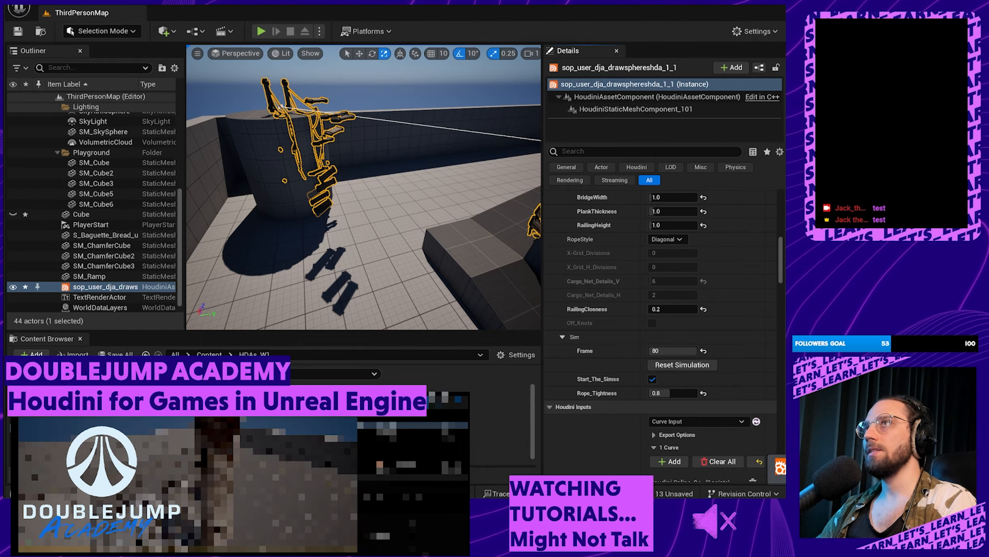
{"action": "right_click_drag", "start_coordinate": [362, 187], "coordinate": [398, 172]}
{"action": "key", "text": "s"}
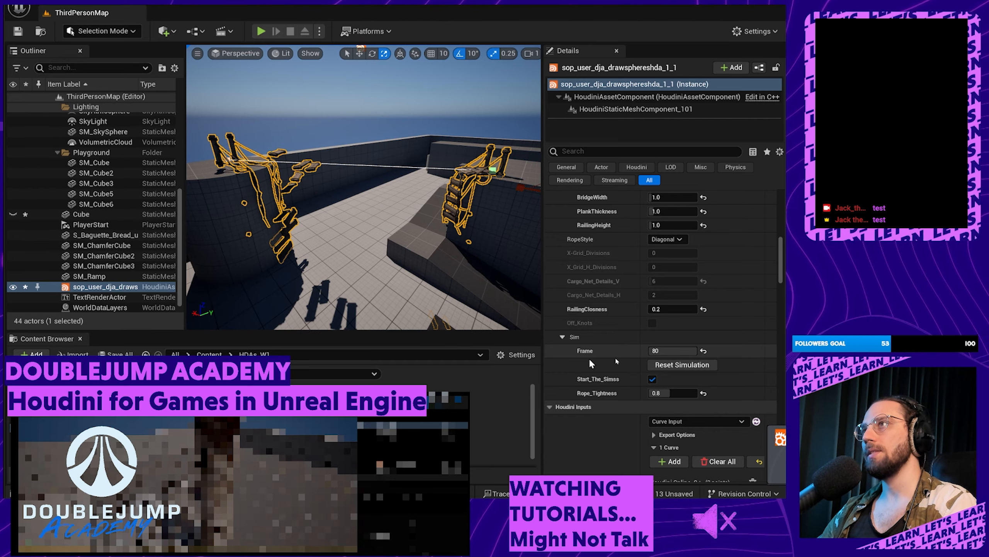
{"action": "left_click", "coordinate": [700, 364]}
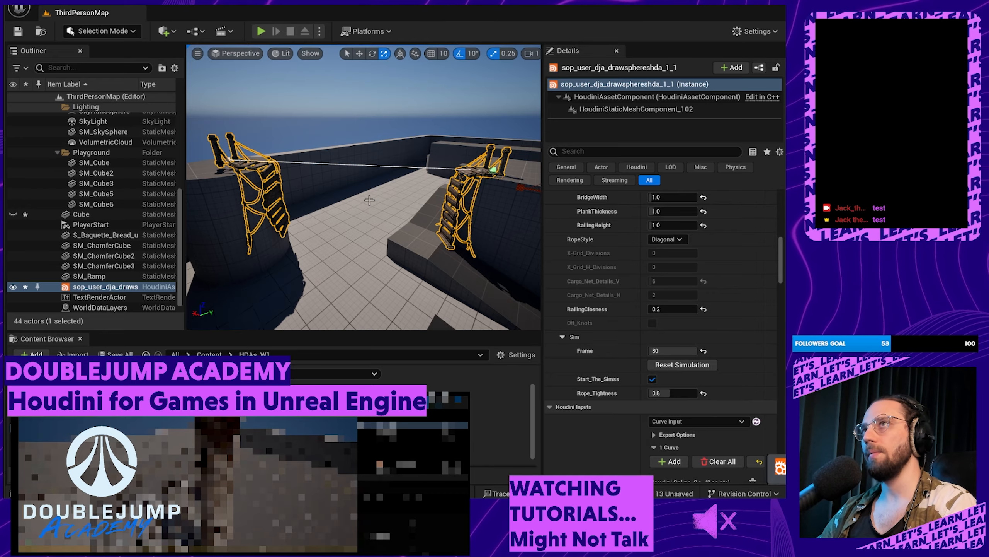
Step: Deselect the bridge and examine its hanging halves from several angles, including from the ramp below
{"action": "left_click", "coordinate": [340, 89]}
{"action": "right_click_drag", "start_coordinate": [340, 89], "coordinate": [388, 94]}
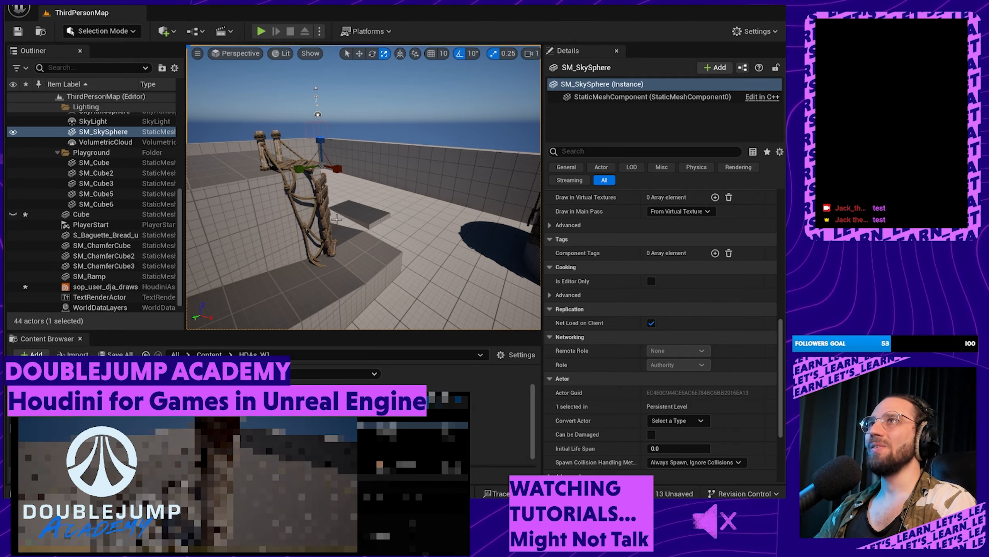
{"action": "right_click_drag", "start_coordinate": [337, 219], "coordinate": [386, 227]}
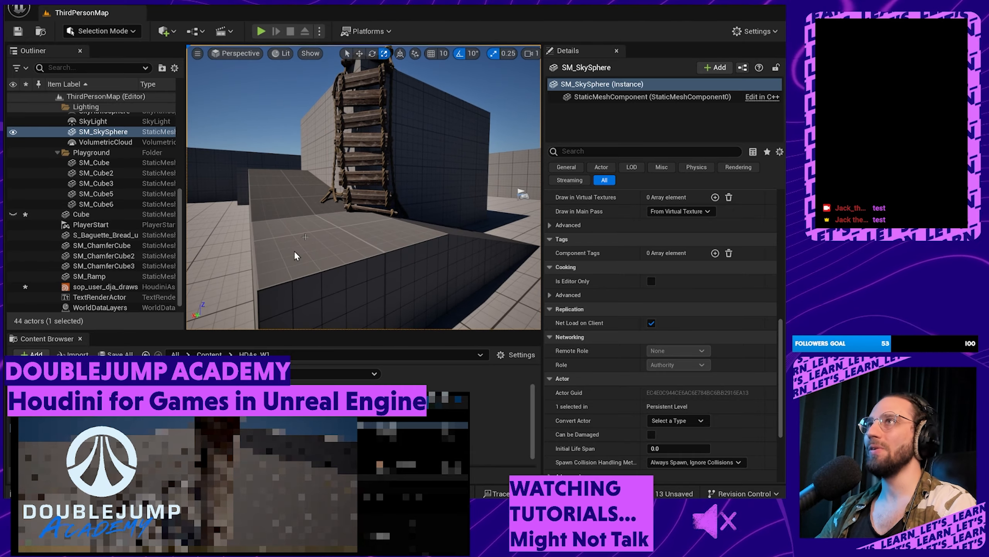
{"action": "right_click_drag", "start_coordinate": [295, 256], "coordinate": [296, 121]}
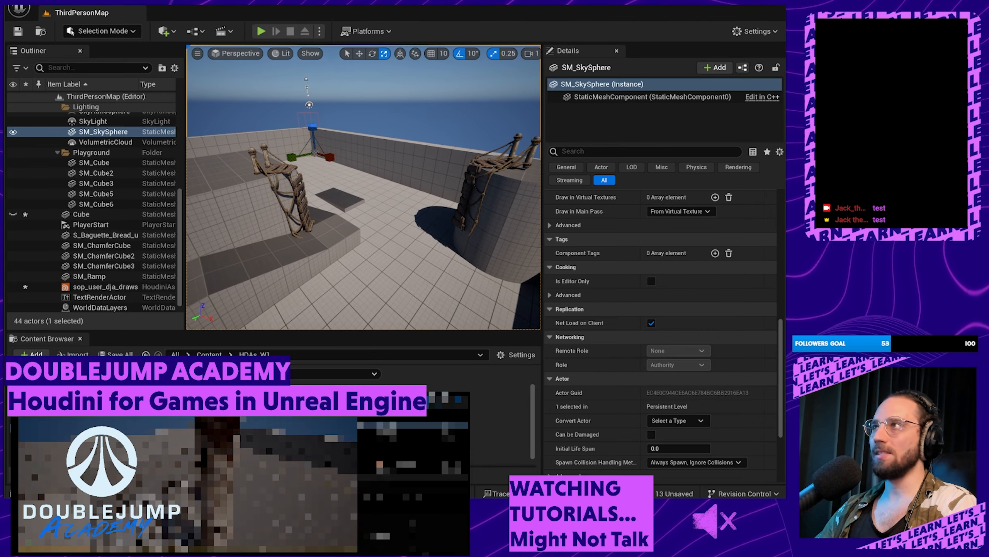
Step: Reselect the bridge, set its simulation Frame to 10, and reset the simulation
{"action": "scroll", "coordinate": [716, 334], "scroll_direction": "up", "scroll_amount": 5}
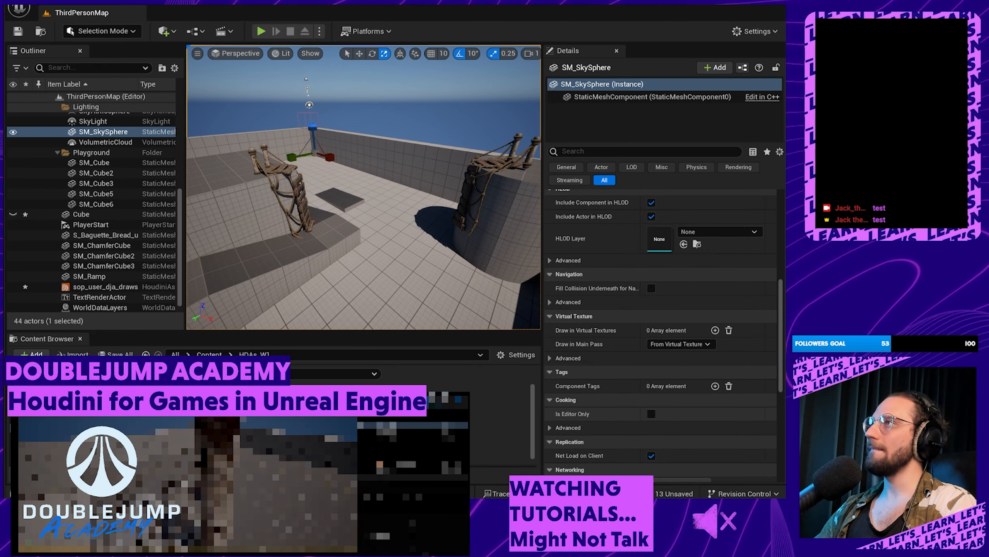
{"action": "scroll", "coordinate": [650, 367], "scroll_direction": "up", "scroll_amount": 9}
{"action": "scroll", "coordinate": [608, 343], "scroll_direction": "down", "scroll_amount": 1}
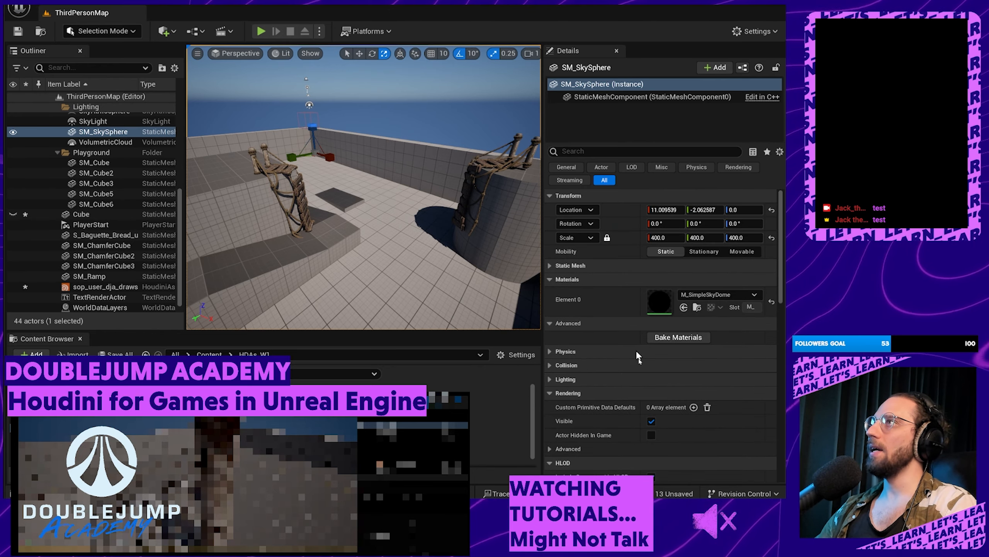
{"action": "scroll", "coordinate": [662, 413], "scroll_direction": "down", "scroll_amount": 1}
{"action": "scroll", "coordinate": [651, 413], "scroll_direction": "down", "scroll_amount": 3}
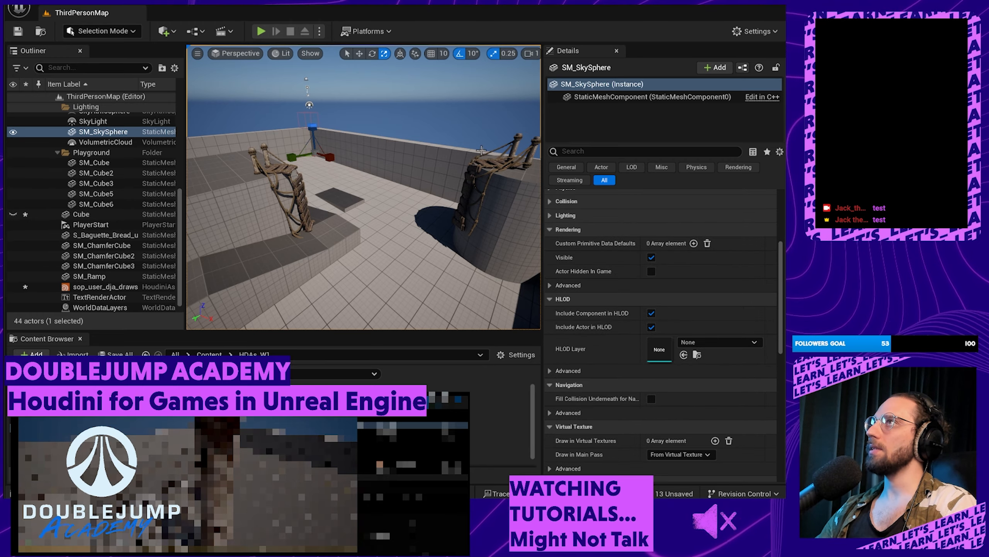
{"action": "left_click", "coordinate": [489, 160]}
{"action": "scroll", "coordinate": [679, 445], "scroll_direction": "down", "scroll_amount": 5}
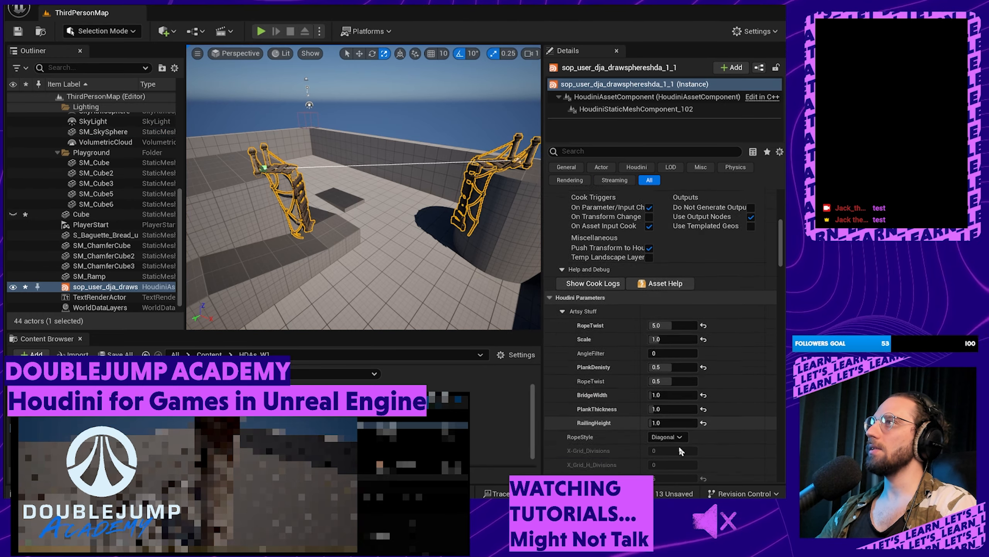
{"action": "scroll", "coordinate": [678, 445], "scroll_direction": "down", "scroll_amount": 1}
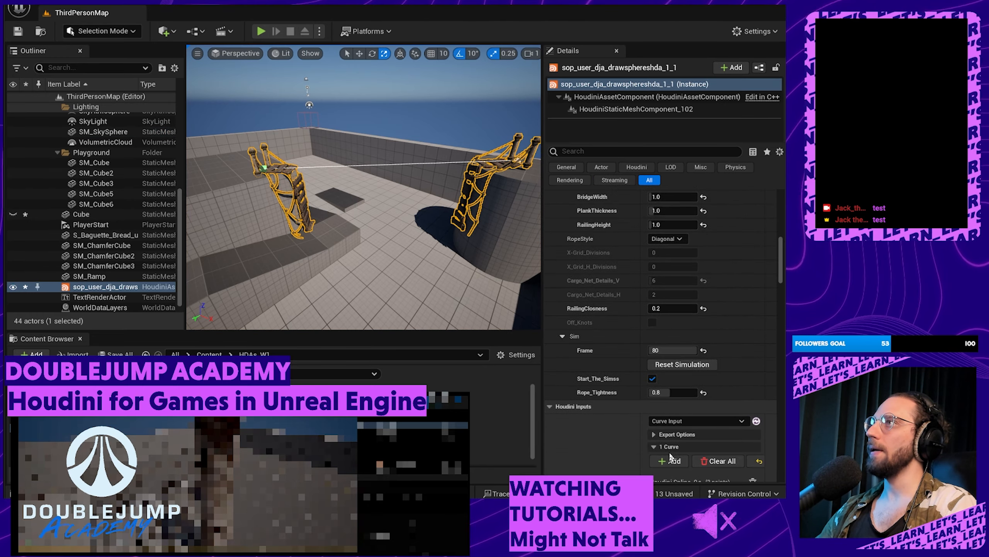
{"action": "left_click", "coordinate": [673, 351]}
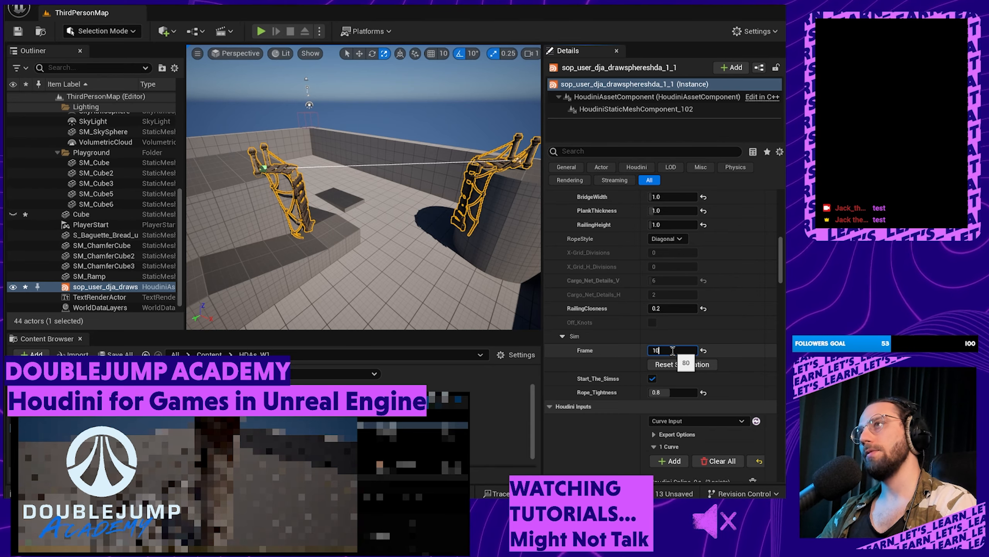
{"action": "left_click", "coordinate": [682, 364]}
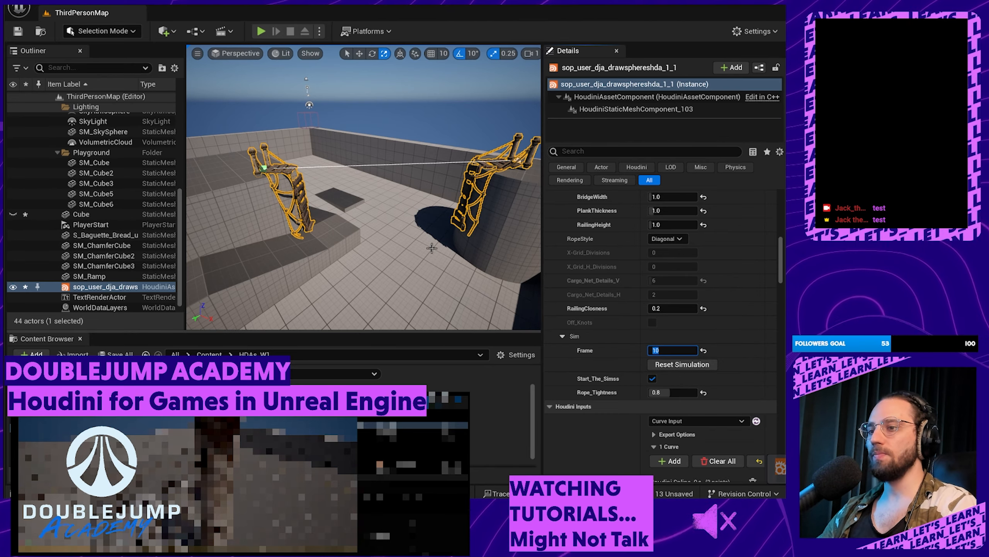
Step: Reset the bridge simulation once more and check how both halves drape over their supports
{"action": "right_click_drag", "start_coordinate": [409, 237], "coordinate": [572, 350]}
{"action": "key", "text": "w"}
{"action": "left_click", "coordinate": [706, 368]}
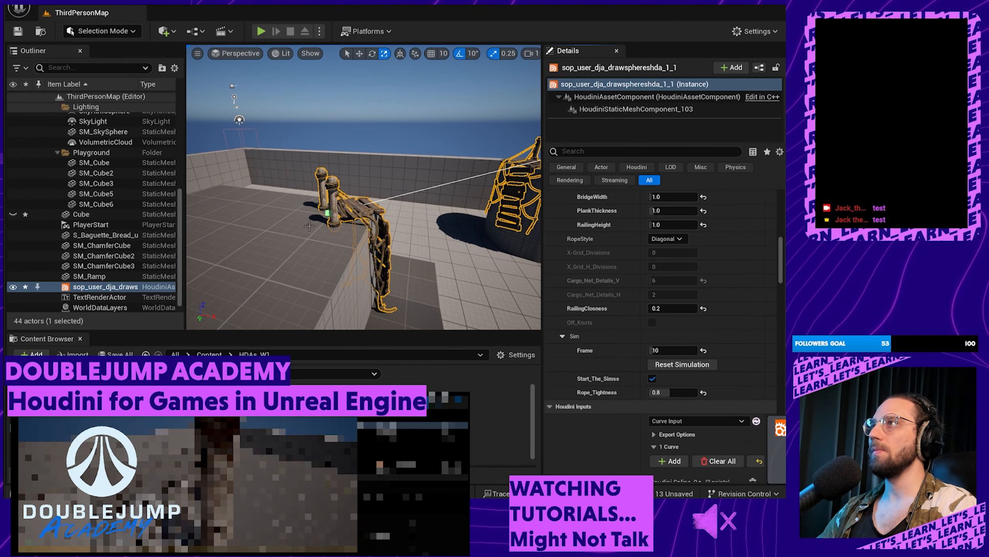
{"action": "key", "text": "s"}
{"action": "mouse_move", "coordinate": [364, 187]}
{"action": "right_mouse_down"}
{"action": "mouse_move", "coordinate": [383, 184]}
{"action": "mouse_move", "coordinate": [362, 176]}
{"action": "mouse_move", "coordinate": [377, 174]}
{"action": "right_mouse_up"}
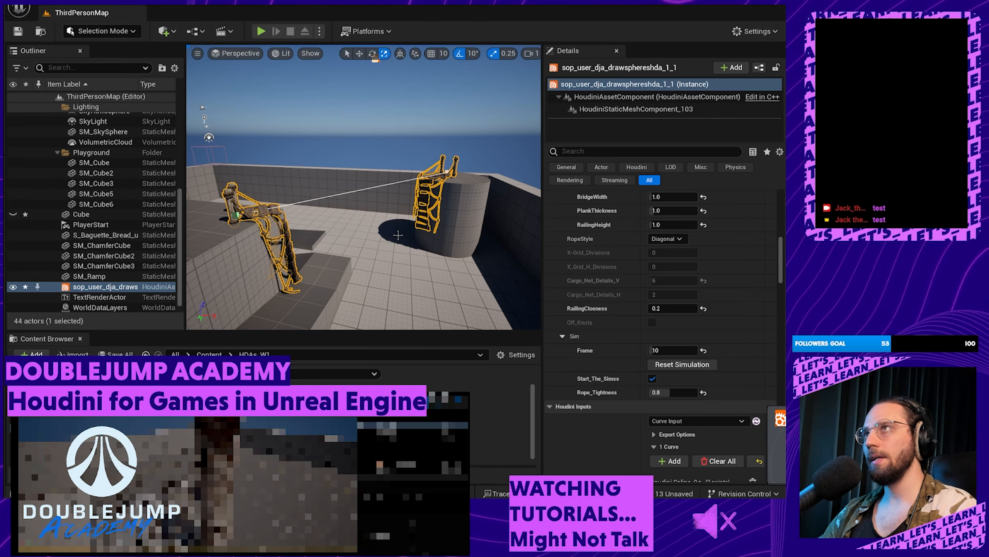
{"action": "right_click_drag", "start_coordinate": [398, 235], "coordinate": [371, 242]}
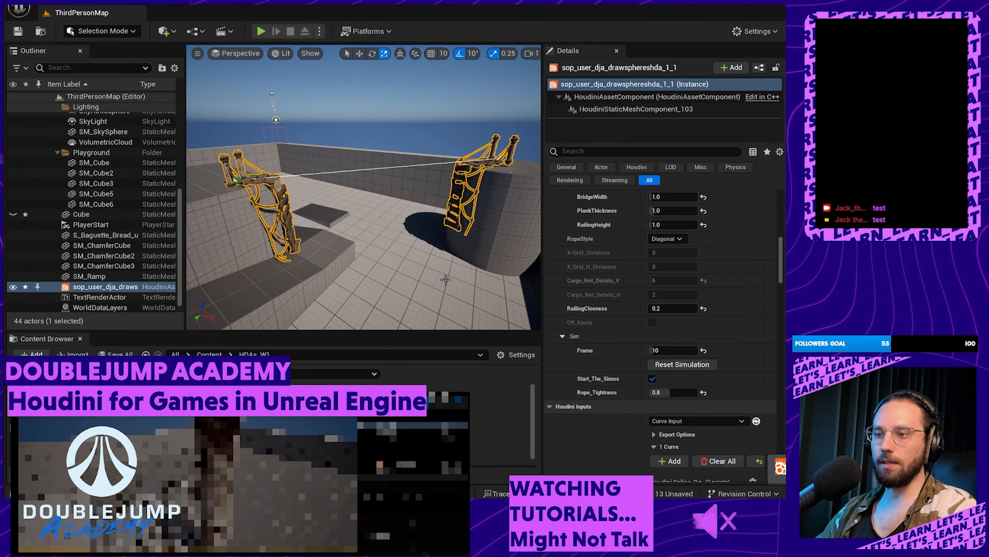
Step: Reselect the rope bridge, examine its hanging halves from several angles, and reset its simulation
{"action": "mouse_move", "coordinate": [383, 271]}
{"action": "right_mouse_down"}
{"action": "mouse_move", "coordinate": [373, 275]}
{"action": "mouse_move", "coordinate": [383, 263]}
{"action": "right_mouse_up"}
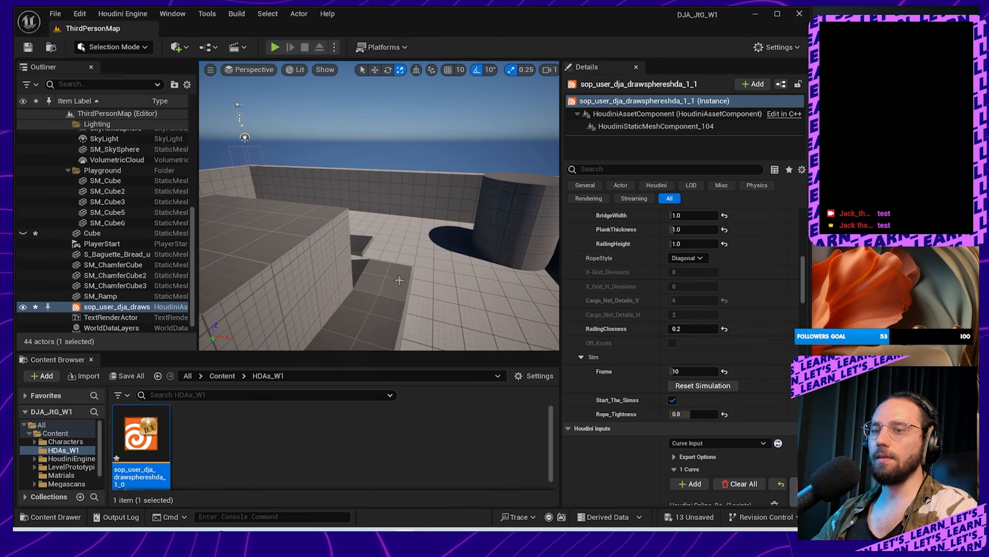
{"action": "right_click_drag", "start_coordinate": [365, 191], "coordinate": [376, 187]}
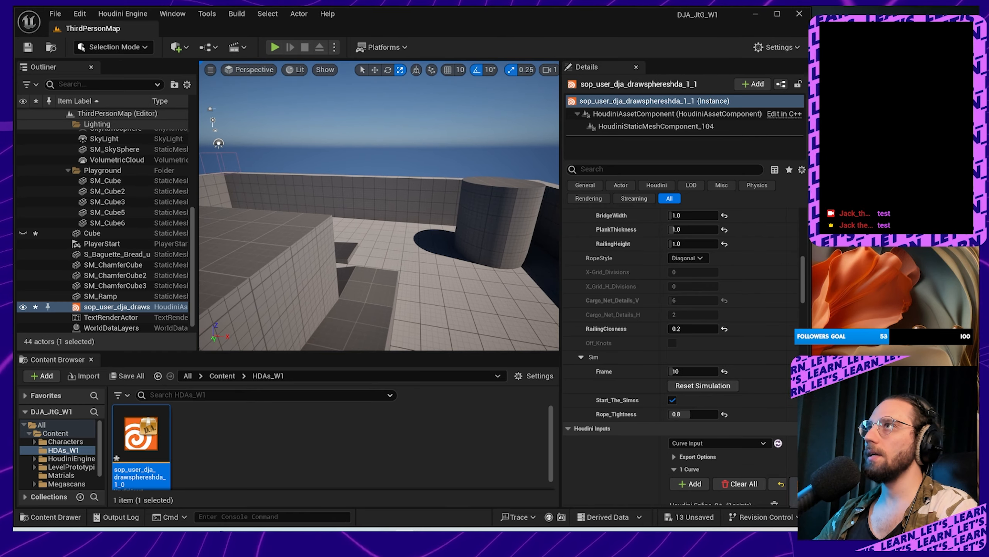
{"action": "left_click", "coordinate": [104, 308]}
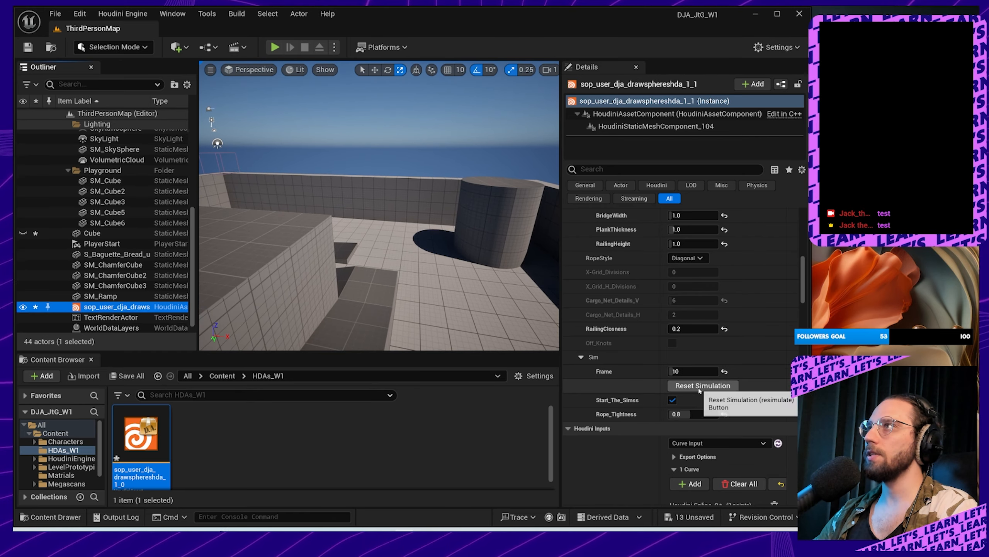
{"action": "mouse_move", "coordinate": [423, 230]}
{"action": "right_mouse_down"}
{"action": "mouse_move", "coordinate": [312, 238]}
{"action": "mouse_move", "coordinate": [306, 269]}
{"action": "mouse_move", "coordinate": [298, 265]}
{"action": "mouse_move", "coordinate": [294, 238]}
{"action": "mouse_move", "coordinate": [413, 227]}
{"action": "right_mouse_up"}
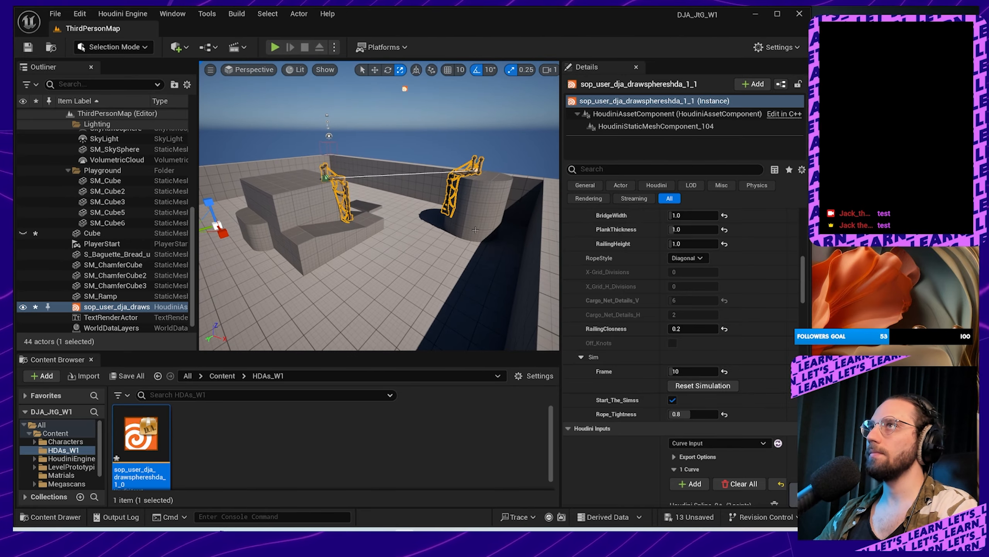
{"action": "right_click_drag", "start_coordinate": [514, 270], "coordinate": [540, 260]}
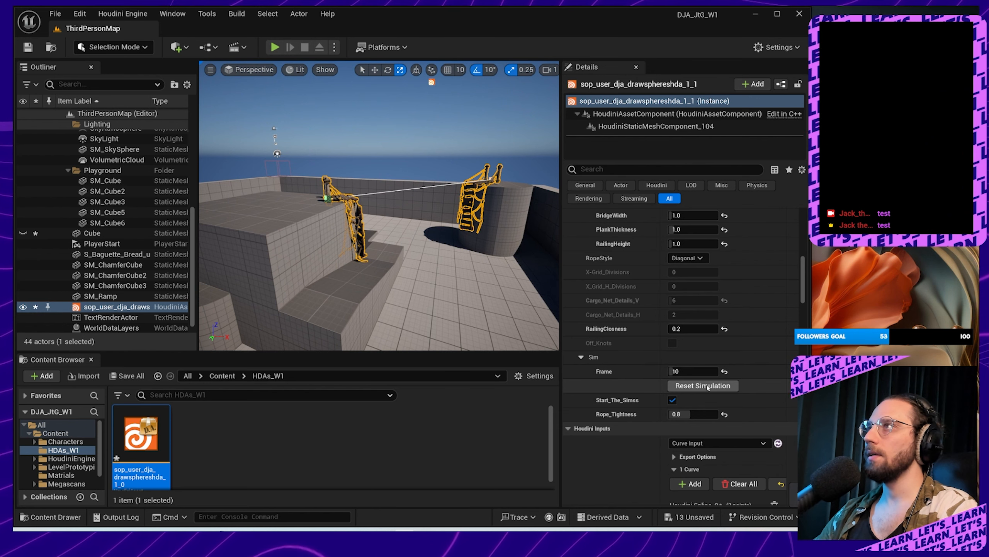
{"action": "left_click", "coordinate": [706, 386]}
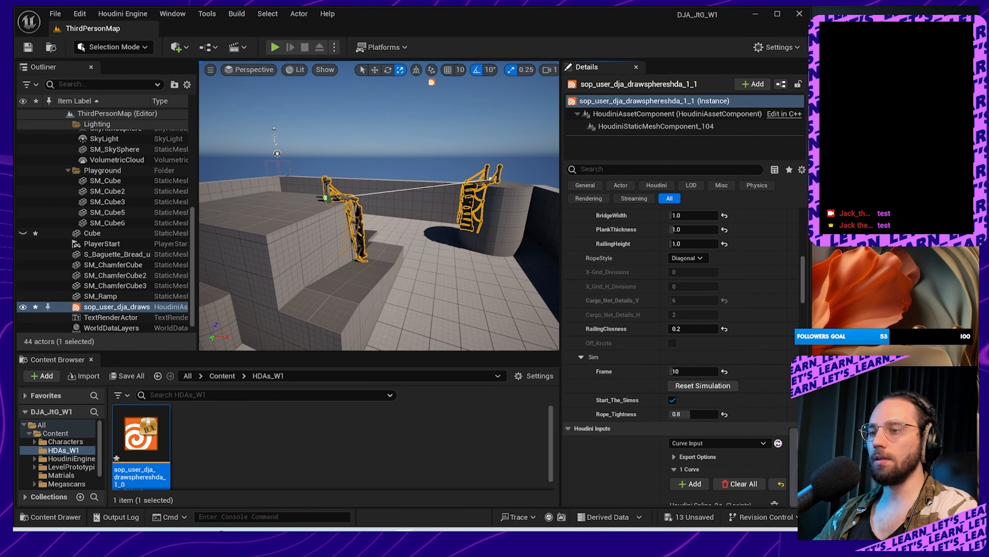
Step: Switch to Houdini and undo the recent selection, display flag and Frame changes around the timeshift1 node
{"action": "key", "text": "alt+Tab"}
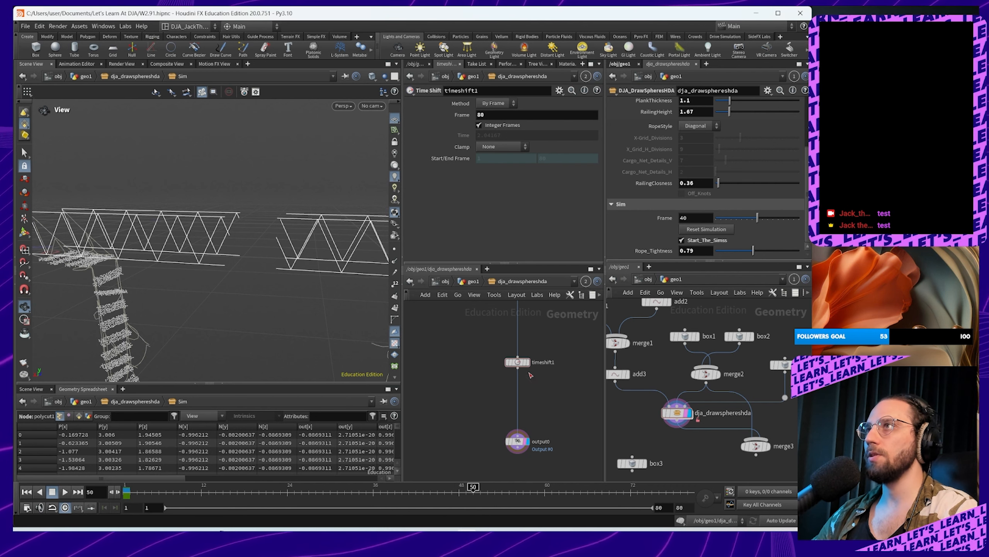
{"action": "left_click", "coordinate": [518, 363]}
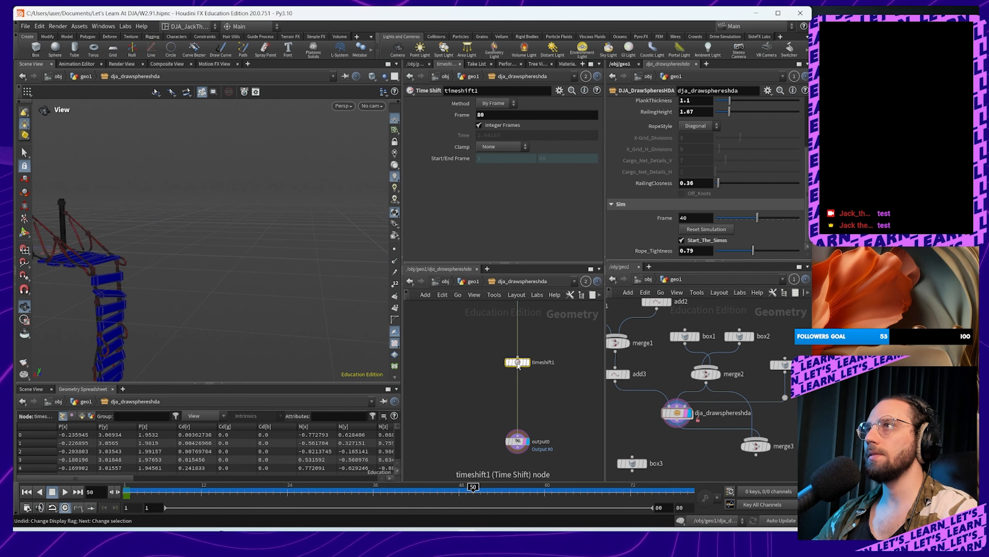
{"action": "key", "text": "ctrl+z"}
{"action": "key", "text": "ctrl+z"}
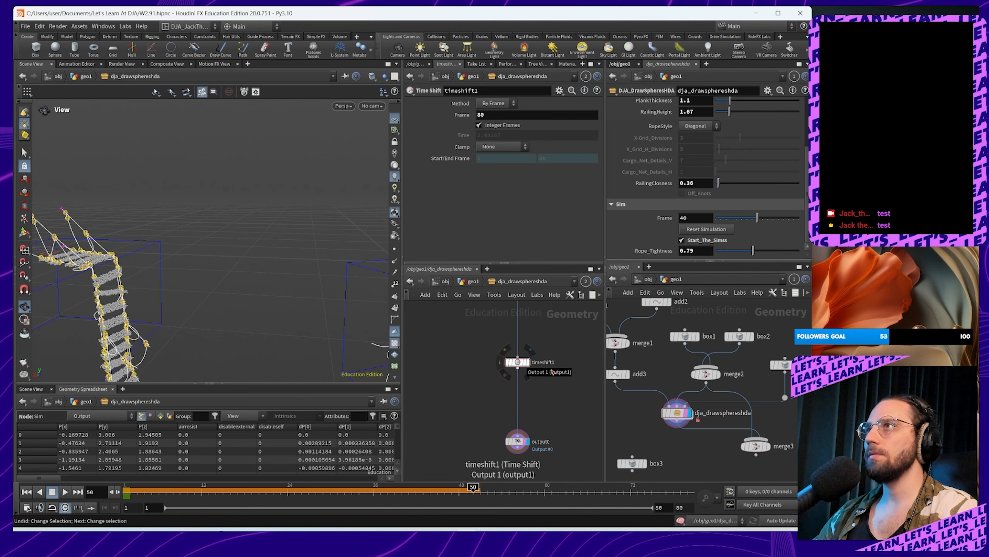
{"action": "key", "text": "ctrl+z"}
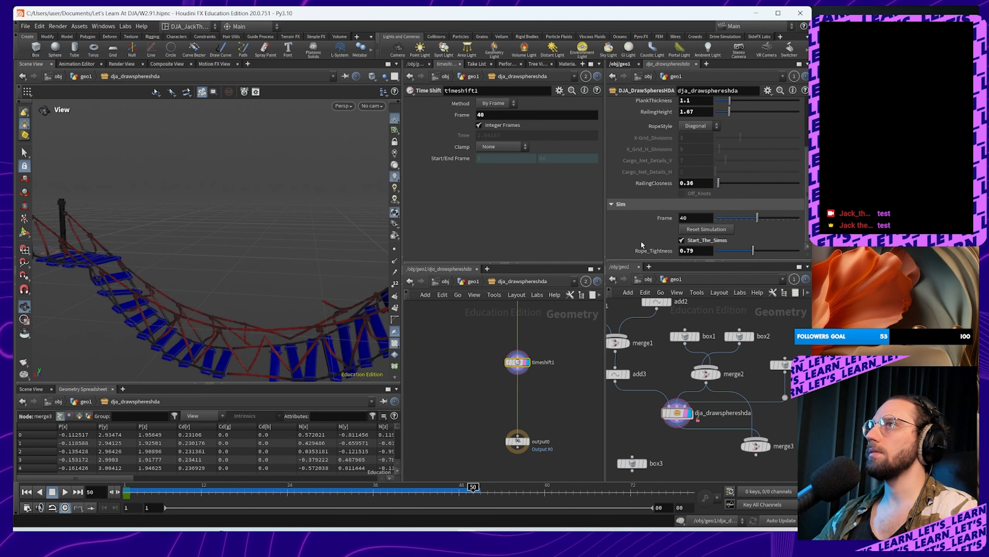
{"action": "left_click_drag", "start_coordinate": [231, 283], "coordinate": [320, 296]}
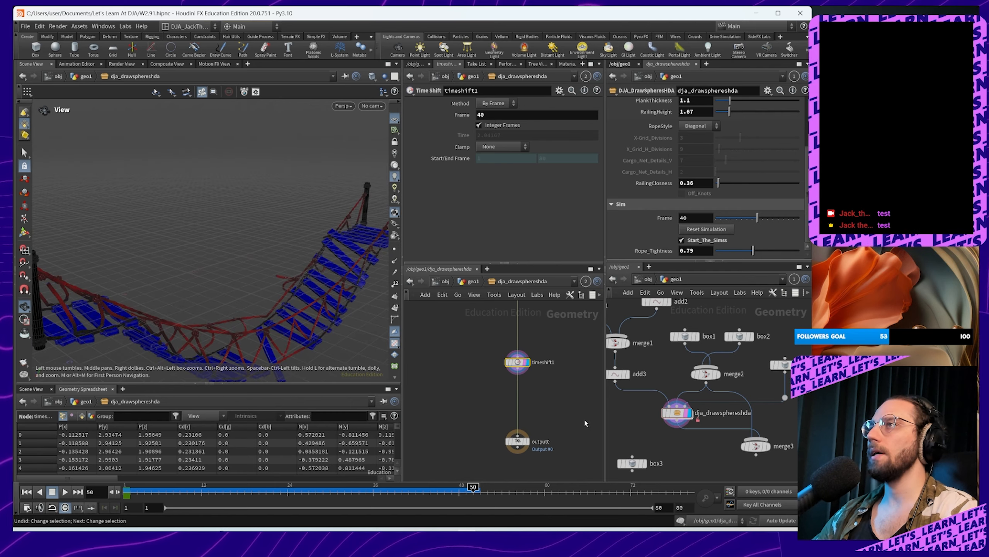
Step: Find the Sim subnetwork upstream of timeshift1 and open it
{"action": "middle_click_drag", "start_coordinate": [571, 388], "coordinate": [499, 501]}
{"action": "scroll", "coordinate": [528, 408], "scroll_direction": "down", "scroll_amount": 5}
{"action": "middle_click_drag", "start_coordinate": [543, 375], "coordinate": [534, 457]}
{"action": "scroll", "coordinate": [576, 358], "scroll_direction": "up", "scroll_amount": 3}
{"action": "middle_click_drag", "start_coordinate": [576, 358], "coordinate": [494, 476]}
{"action": "scroll", "coordinate": [476, 423], "scroll_direction": "up", "scroll_amount": 5}
{"action": "double_click", "coordinate": [477, 358]}
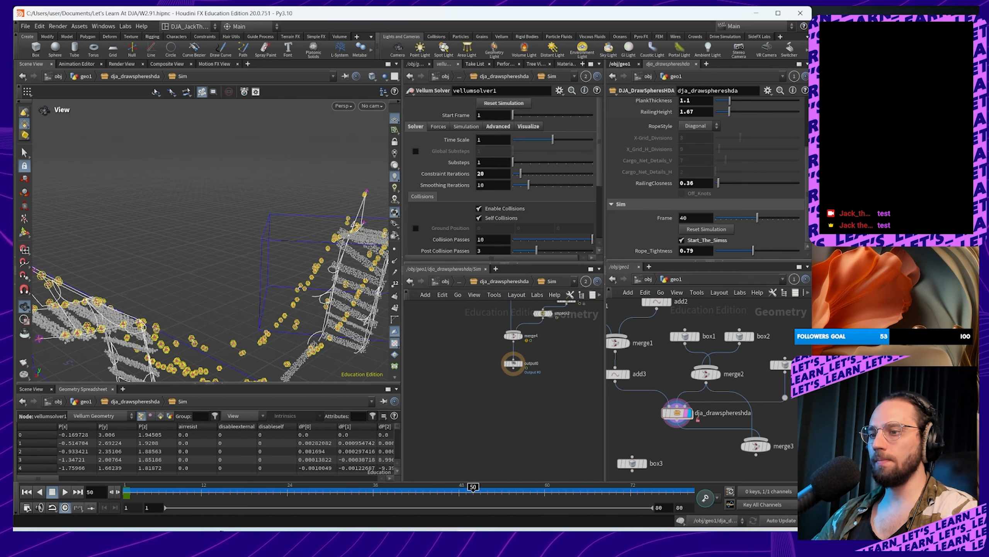
Step: Examine the Sim subnetwork upstream of the output, from the cut group to the constraint_walls, constraint_up and constraint_down nodes
{"action": "middle_click_drag", "start_coordinate": [524, 302], "coordinate": [510, 447]}
{"action": "scroll", "coordinate": [506, 376], "scroll_direction": "down", "scroll_amount": 5}
{"action": "scroll", "coordinate": [535, 341], "scroll_direction": "up", "scroll_amount": 5}
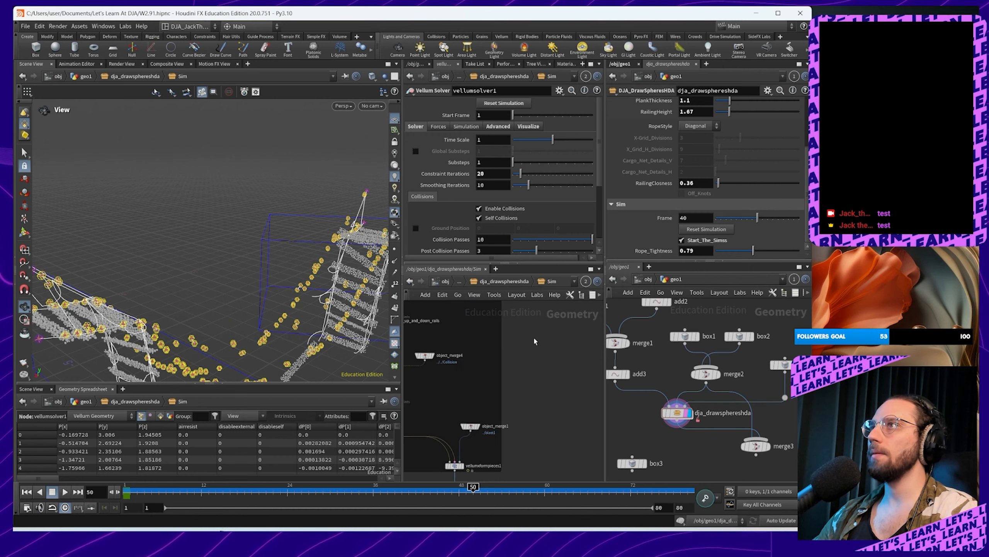
{"action": "middle_click_drag", "start_coordinate": [535, 340], "coordinate": [525, 396]}
{"action": "middle_click_drag", "start_coordinate": [496, 335], "coordinate": [558, 433]}
{"action": "middle_click_drag", "start_coordinate": [524, 323], "coordinate": [462, 425]}
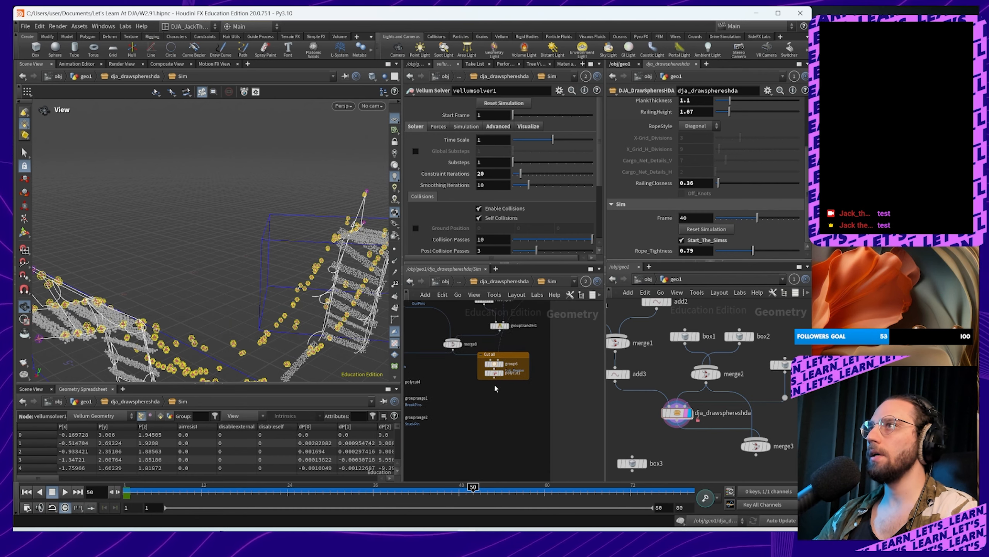
{"action": "left_click_drag", "start_coordinate": [495, 378], "coordinate": [482, 434]}
{"action": "left_click_drag", "start_coordinate": [516, 383], "coordinate": [514, 417]}
{"action": "middle_click_drag", "start_coordinate": [514, 419], "coordinate": [560, 308]}
{"action": "left_click", "coordinate": [514, 414]}
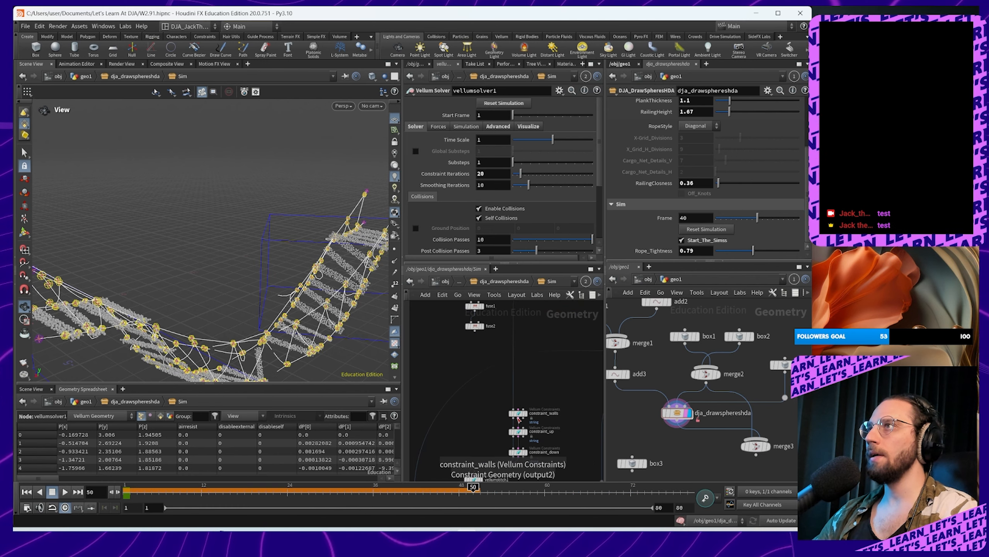
{"action": "middle_click_drag", "start_coordinate": [542, 370], "coordinate": [533, 330]}
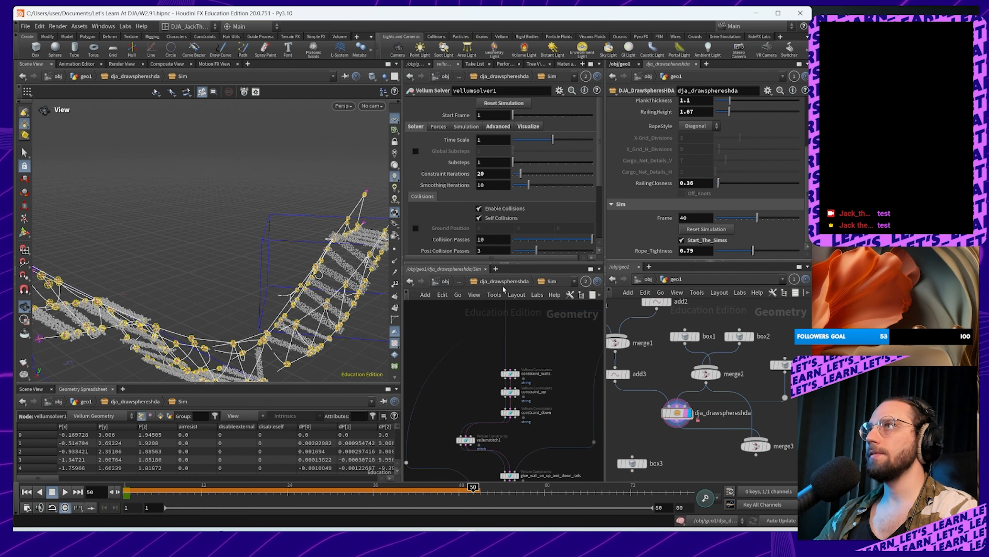
Step: Return to the dja_drawsphereshda network and select the timeshift1 node above the output
{"action": "left_click", "coordinate": [502, 281]}
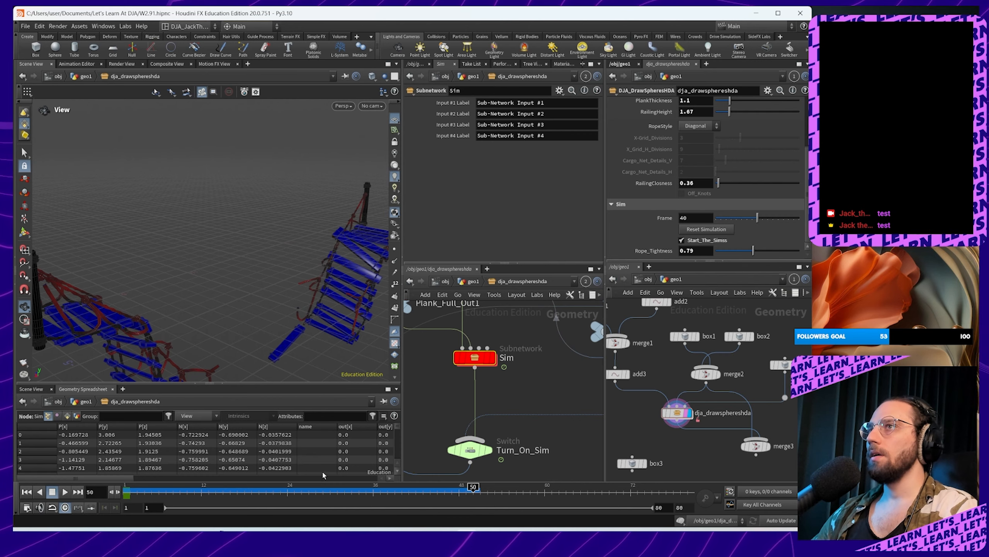
{"action": "middle_click_drag", "start_coordinate": [479, 468], "coordinate": [524, 310]}
{"action": "middle_click_drag", "start_coordinate": [526, 422], "coordinate": [544, 342]}
{"action": "scroll", "coordinate": [552, 438], "scroll_direction": "down", "scroll_amount": 4}
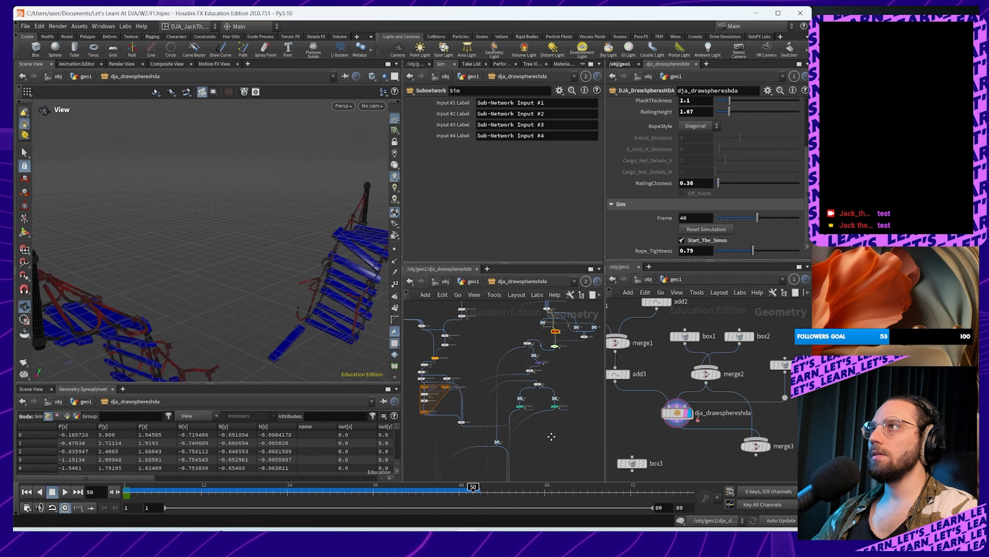
{"action": "middle_click_drag", "start_coordinate": [552, 437], "coordinate": [545, 364]}
{"action": "scroll", "coordinate": [514, 381], "scroll_direction": "up", "scroll_amount": 4}
{"action": "scroll", "coordinate": [513, 376], "scroll_direction": "up", "scroll_amount": 2}
{"action": "left_click", "coordinate": [495, 347]}
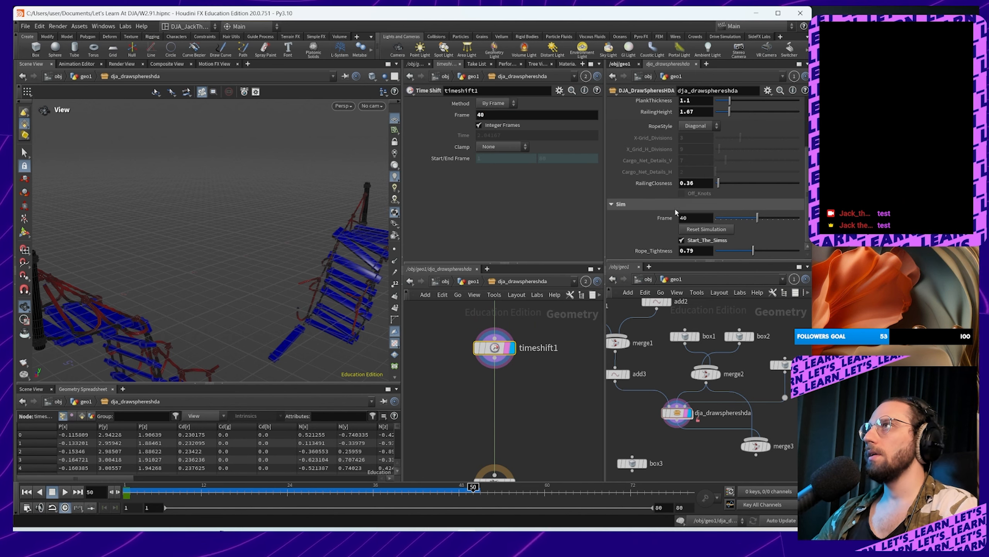
Step: Link timeshift1's Frame to the asset's Sim Frame parameter with an absolute channel reference, and set the asset's Frame to 2
{"action": "middle_click_drag", "start_coordinate": [542, 456], "coordinate": [567, 423]}
{"action": "left_click_drag", "start_coordinate": [758, 220], "coordinate": [765, 221]}
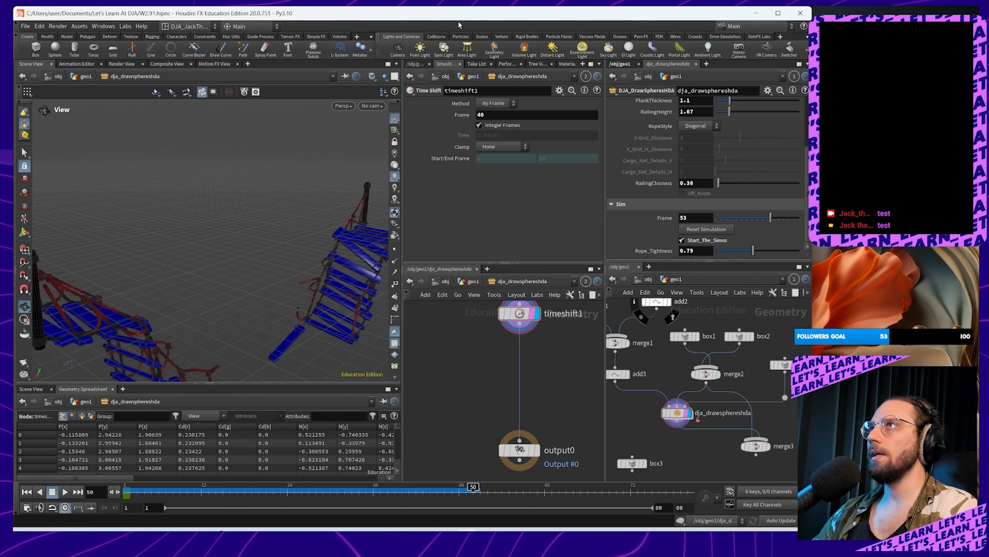
{"action": "left_click", "coordinate": [499, 114]}
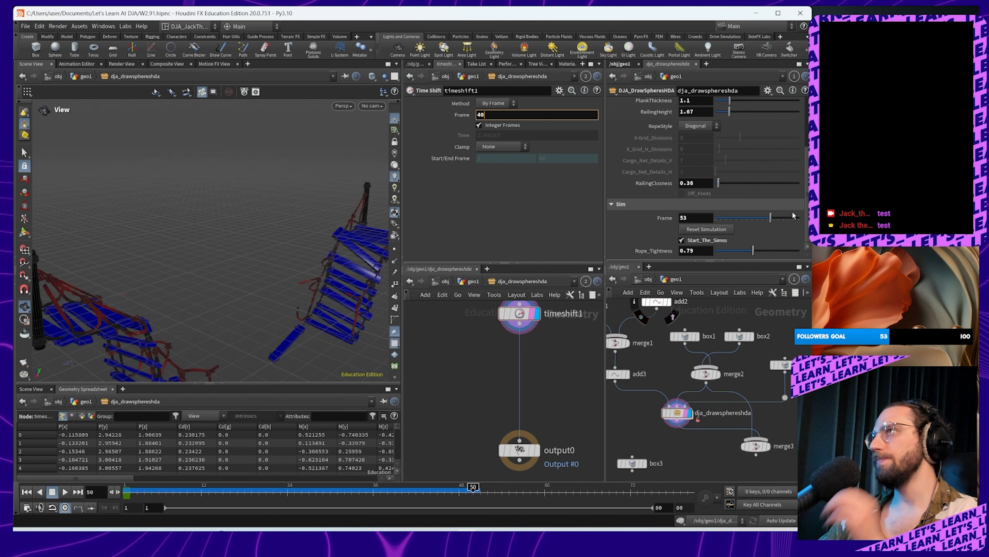
{"action": "left_click_drag", "start_coordinate": [782, 223], "coordinate": [749, 224]}
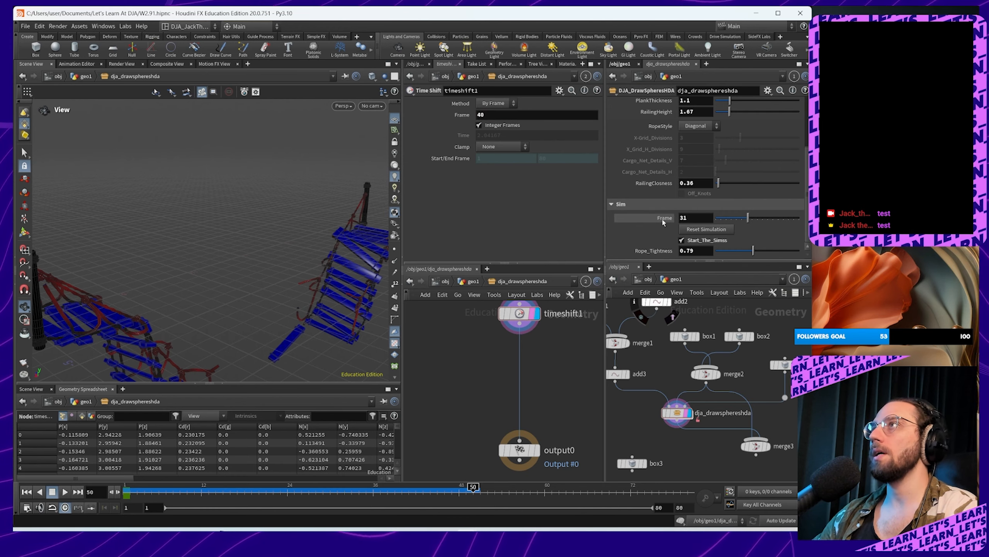
{"action": "left_click_drag", "start_coordinate": [482, 114], "coordinate": [483, 115]}
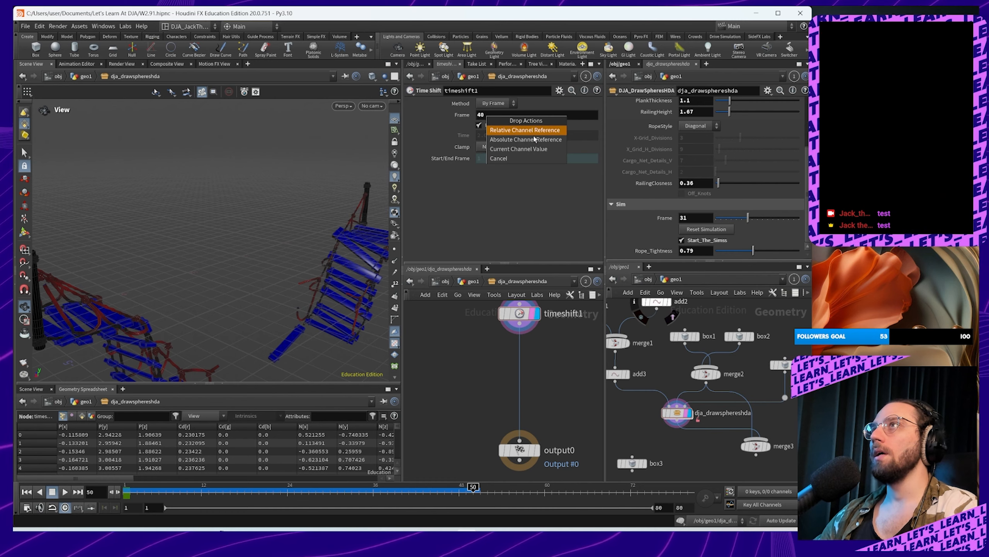
{"action": "left_click", "coordinate": [553, 139]}
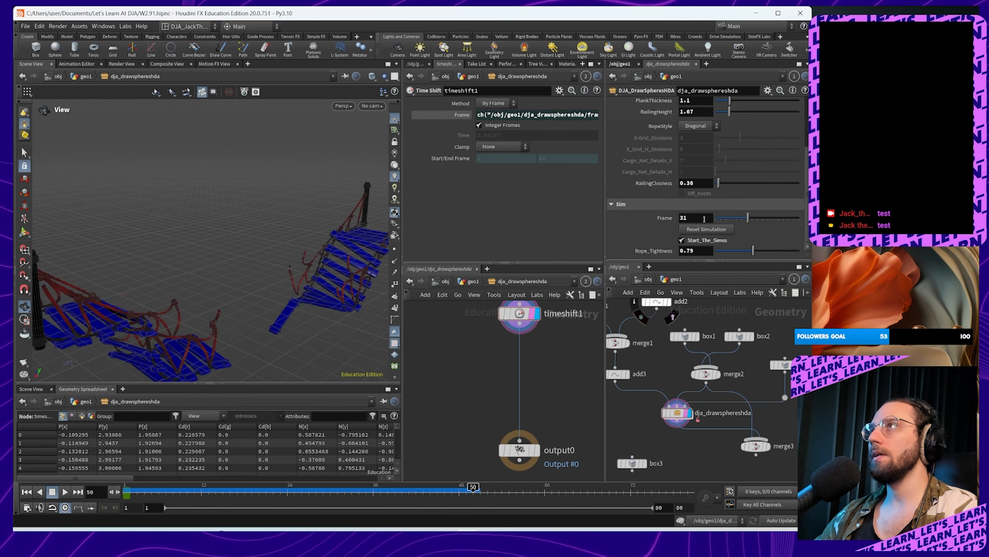
{"action": "left_click", "coordinate": [700, 219]}
{"action": "key", "text": "Return"}
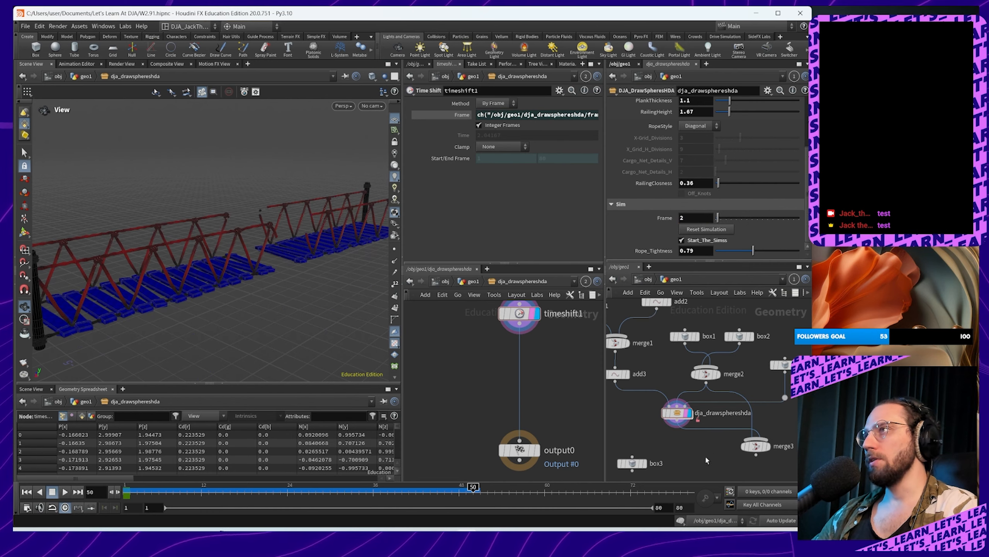
{"action": "right_click", "coordinate": [676, 419]}
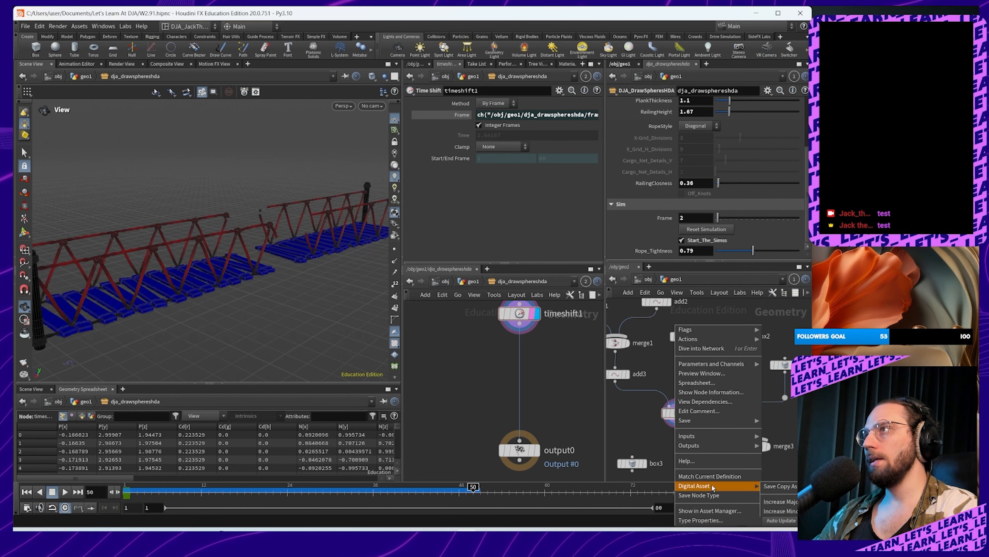
{"action": "mouse_move", "coordinate": [704, 425]}
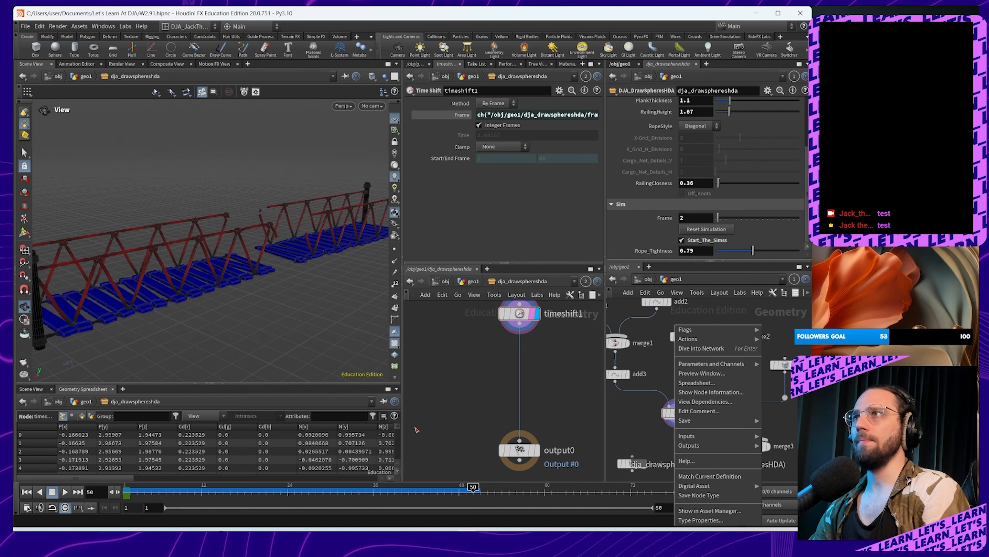
{"action": "left_click", "coordinate": [560, 386]}
Step: Trace the asset network back up from timeshift1 and enter the Sim subnetwork above the Turn_On_Sim switch
{"action": "scroll", "coordinate": [550, 375], "scroll_direction": "down", "scroll_amount": 6}
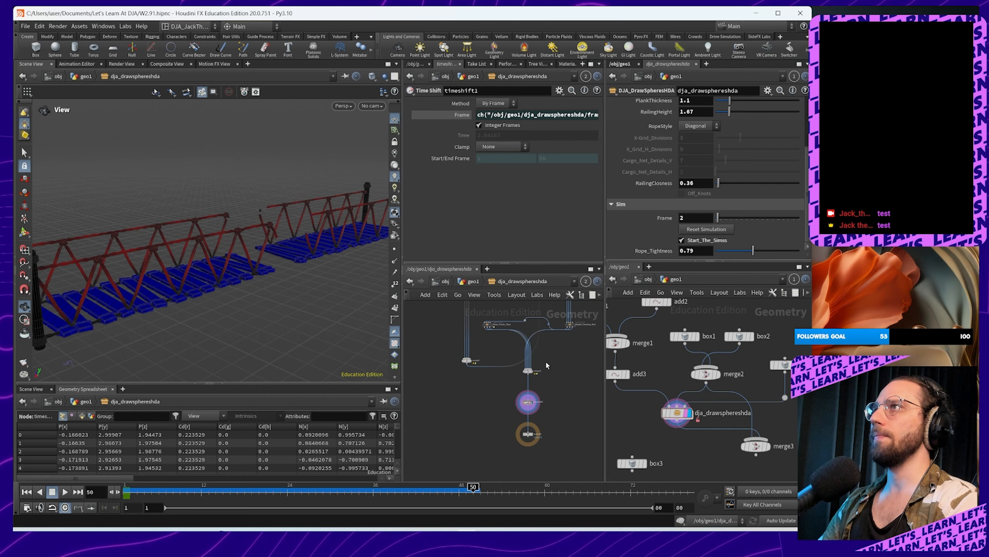
{"action": "scroll", "coordinate": [533, 420], "scroll_direction": "up", "scroll_amount": 4}
{"action": "middle_click_drag", "start_coordinate": [537, 341], "coordinate": [552, 488]}
{"action": "scroll", "coordinate": [533, 362], "scroll_direction": "up", "scroll_amount": 2}
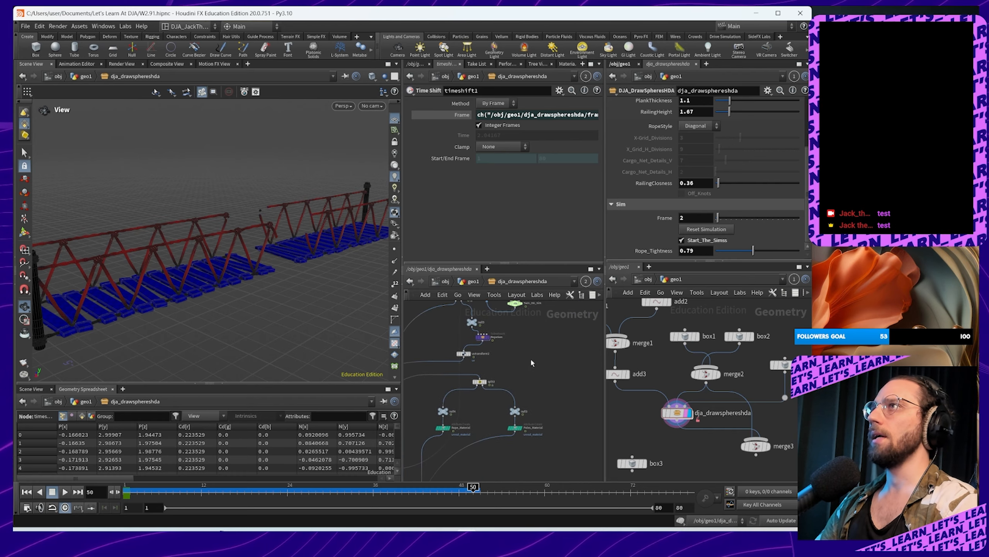
{"action": "middle_click_drag", "start_coordinate": [538, 350], "coordinate": [549, 408]}
{"action": "scroll", "coordinate": [549, 408], "scroll_direction": "up", "scroll_amount": 3}
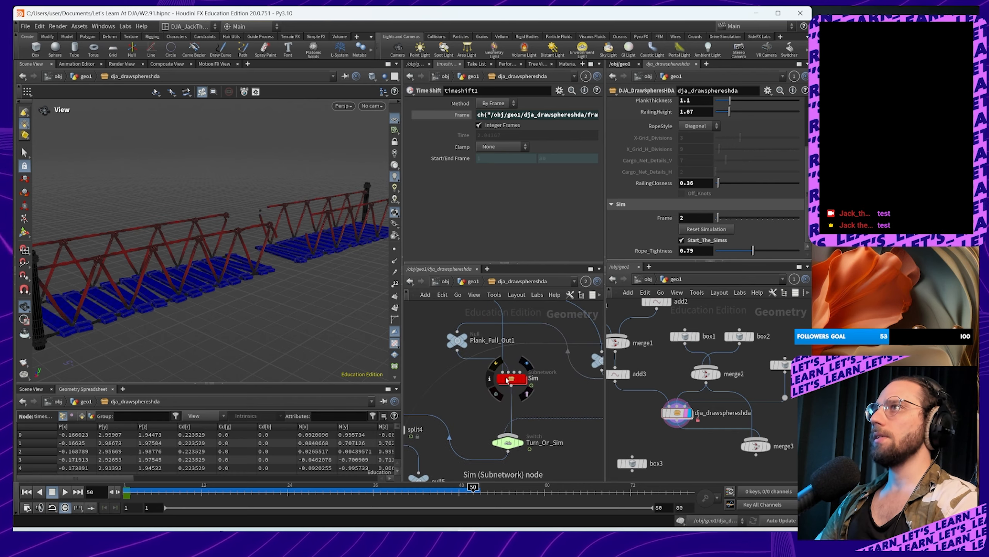
{"action": "double_click", "coordinate": [510, 380]}
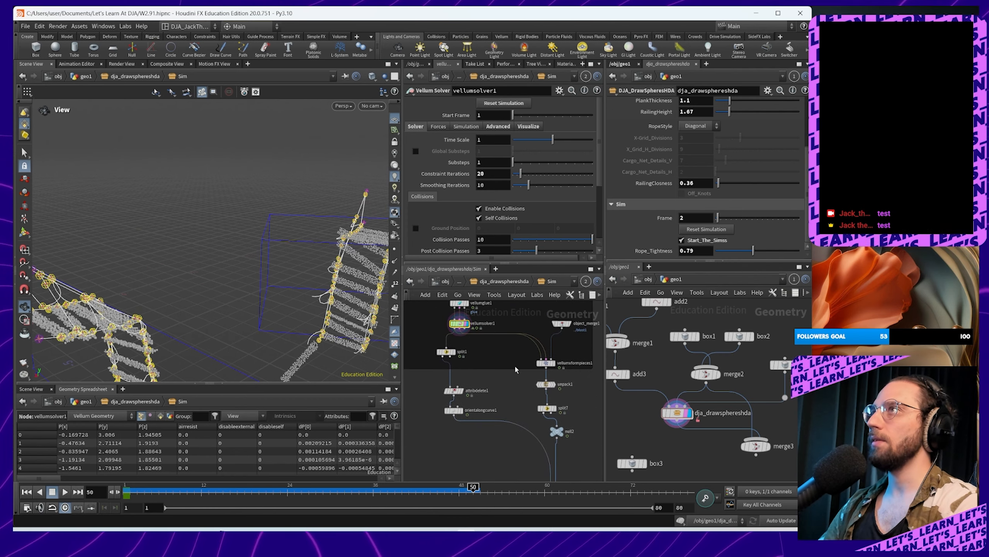
Step: Inspect the Sim subnetwork below vellumsolver1, including the merge3 node's information, and trace back up to the Vellum constraint nodes
{"action": "mouse_move", "coordinate": [503, 347]}
{"action": "middle_mouse_down"}
{"action": "mouse_move", "coordinate": [501, 426]}
{"action": "mouse_move", "coordinate": [501, 352]}
{"action": "middle_mouse_up"}
{"action": "middle_click_drag", "start_coordinate": [563, 402], "coordinate": [572, 340]}
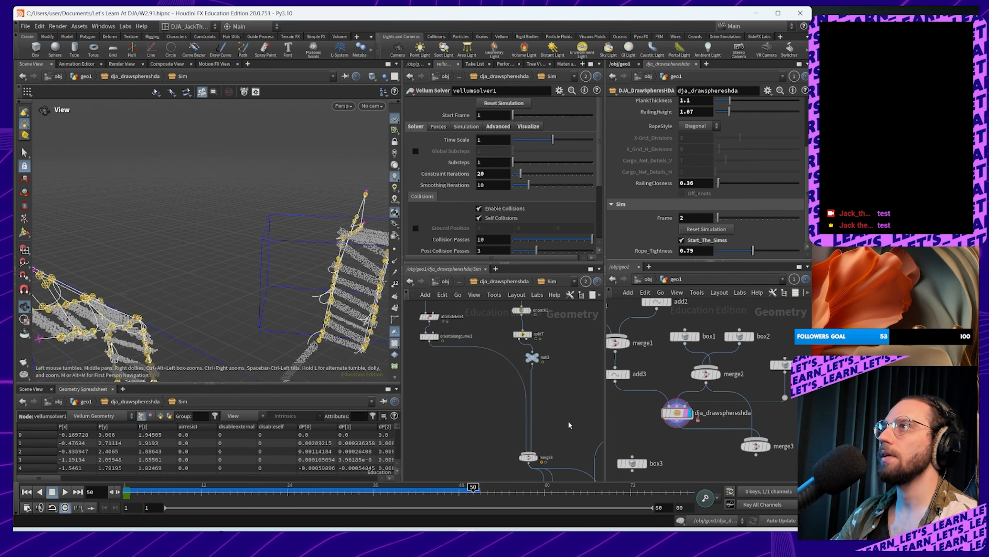
{"action": "middle_click_drag", "start_coordinate": [571, 424], "coordinate": [547, 313]}
{"action": "middle_click", "coordinate": [571, 406]}
{"action": "middle_click_drag", "start_coordinate": [477, 451], "coordinate": [509, 394]}
{"action": "scroll", "coordinate": [509, 394], "scroll_direction": "down", "scroll_amount": 5}
{"action": "middle_click_drag", "start_coordinate": [521, 351], "coordinate": [518, 460]}
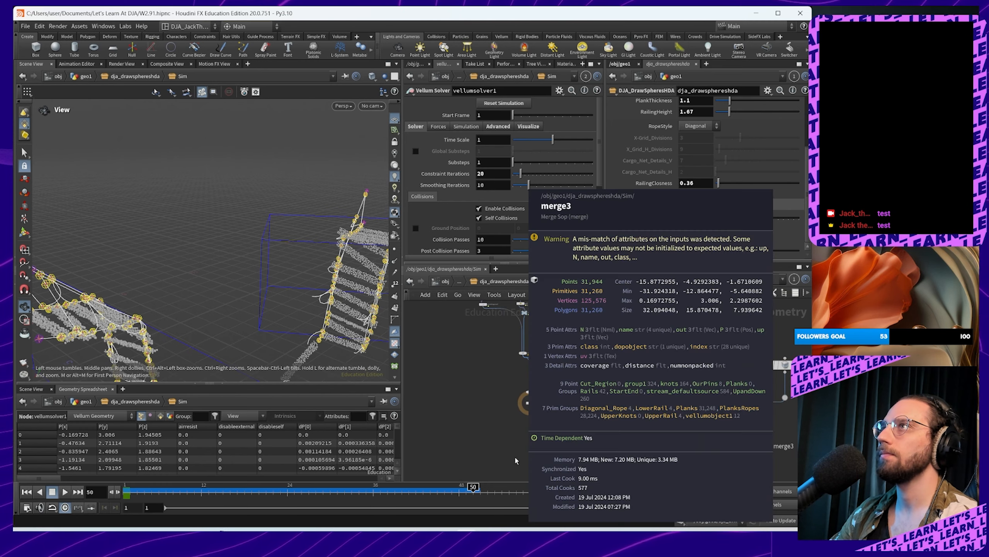
{"action": "middle_click_drag", "start_coordinate": [483, 315], "coordinate": [488, 451]}
{"action": "middle_click_drag", "start_coordinate": [533, 377], "coordinate": [555, 479]}
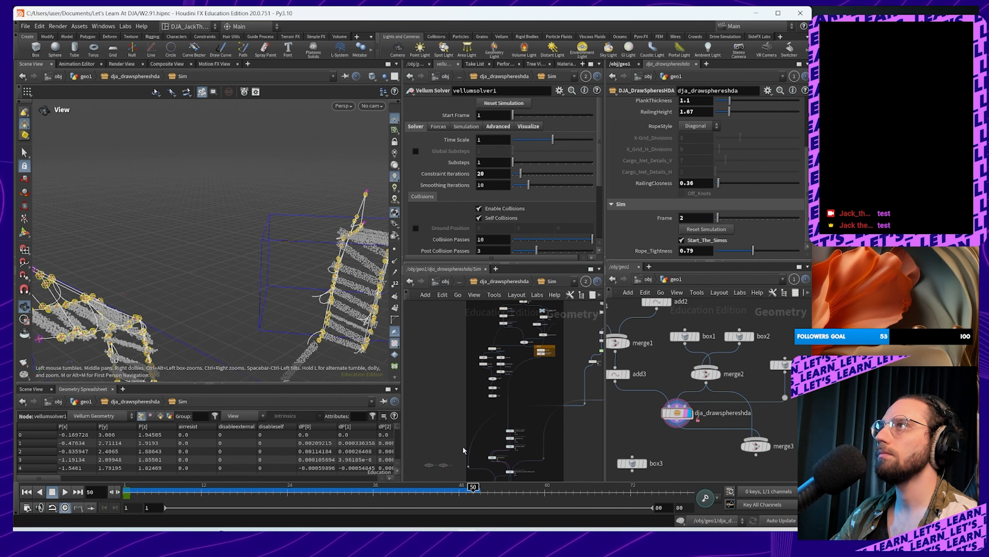
{"action": "scroll", "coordinate": [571, 343], "scroll_direction": "up", "scroll_amount": 4}
{"action": "scroll", "coordinate": [570, 343], "scroll_direction": "up", "scroll_amount": 2}
{"action": "middle_click_drag", "start_coordinate": [526, 391], "coordinate": [576, 356]}
{"action": "middle_click_drag", "start_coordinate": [486, 402], "coordinate": [494, 305]}
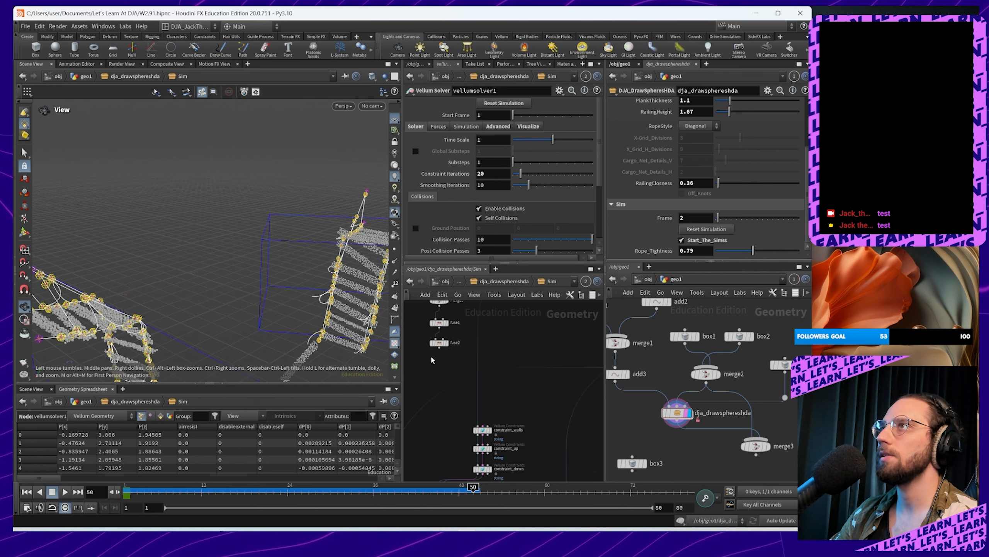
Step: Save the node type of the dja_drawsphereshda asset in the geo1 network
{"action": "left_click_drag", "start_coordinate": [440, 351], "coordinate": [466, 428]}
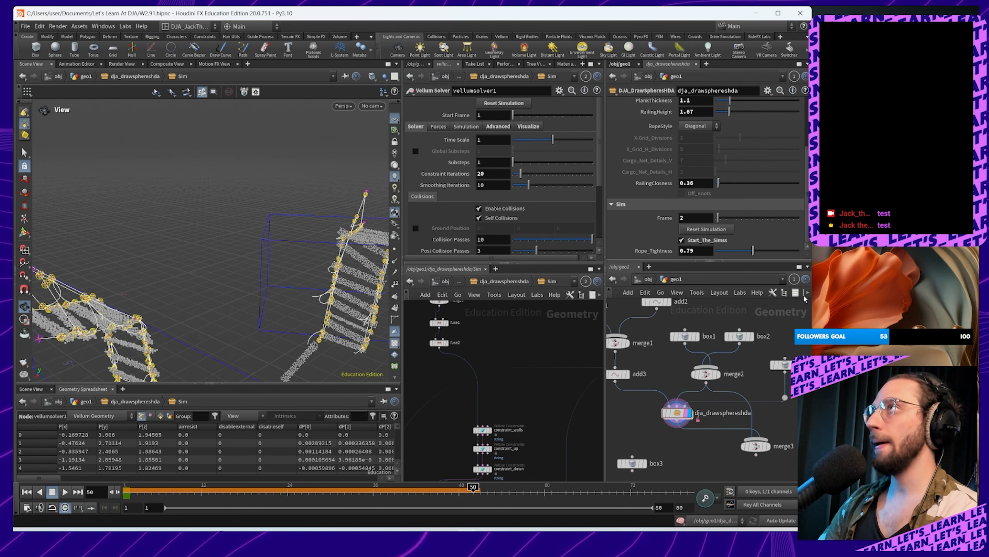
{"action": "right_click", "coordinate": [677, 413]}
{"action": "mouse_move", "coordinate": [701, 420]}
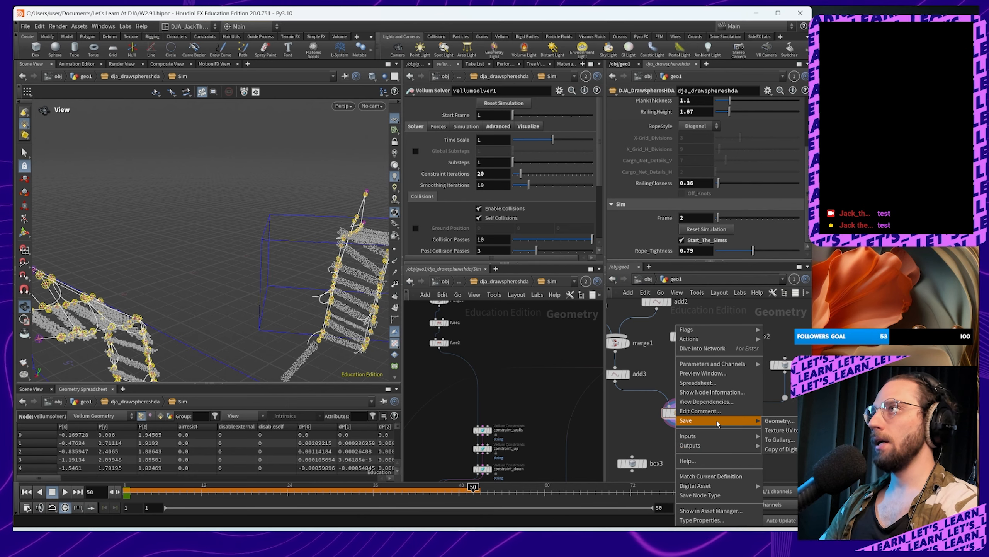
{"action": "left_click", "coordinate": [735, 496]}
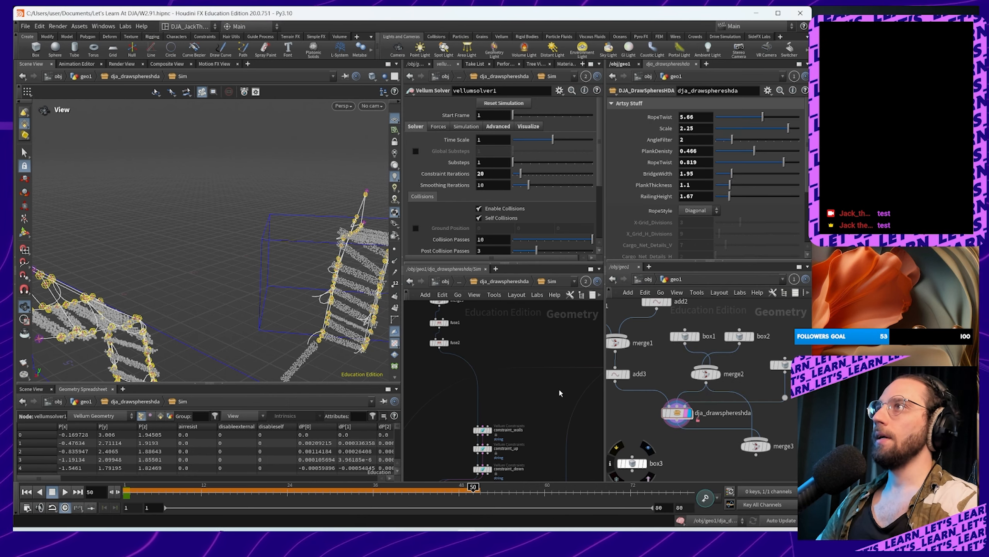
Step: Switch to Unreal Editor, set the bridge's Sim Frame to 55, and rebuild all instances of the drawspheres Houdini asset
{"action": "key", "text": "alt+Tab"}
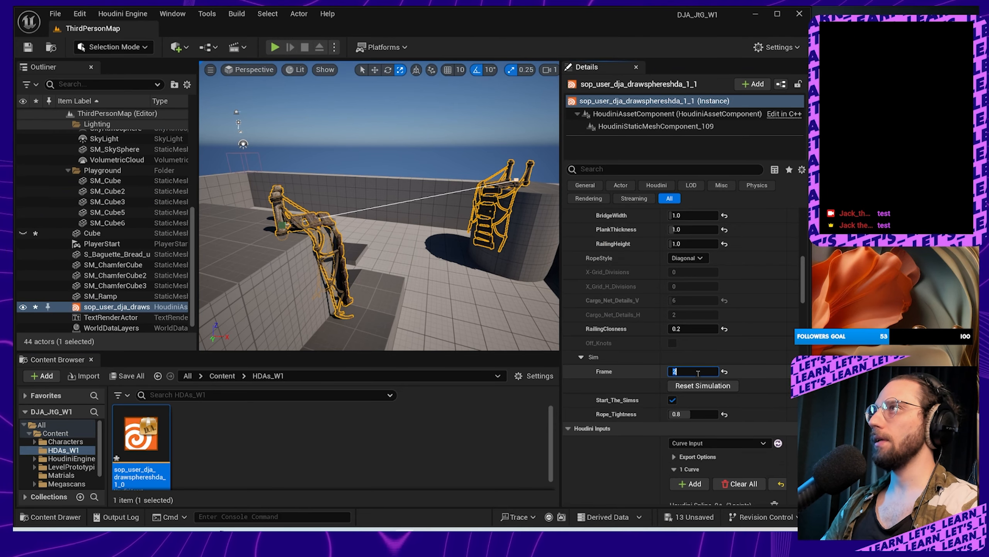
{"action": "left_click", "coordinate": [698, 372]}
{"action": "type", "text": "55"}
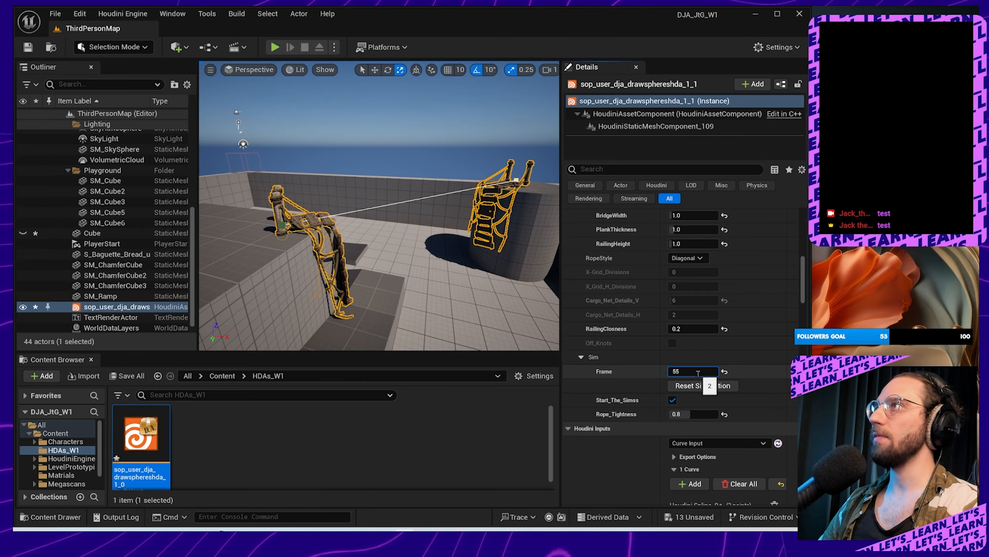
{"action": "key", "text": "Return"}
{"action": "right_click", "coordinate": [152, 437]}
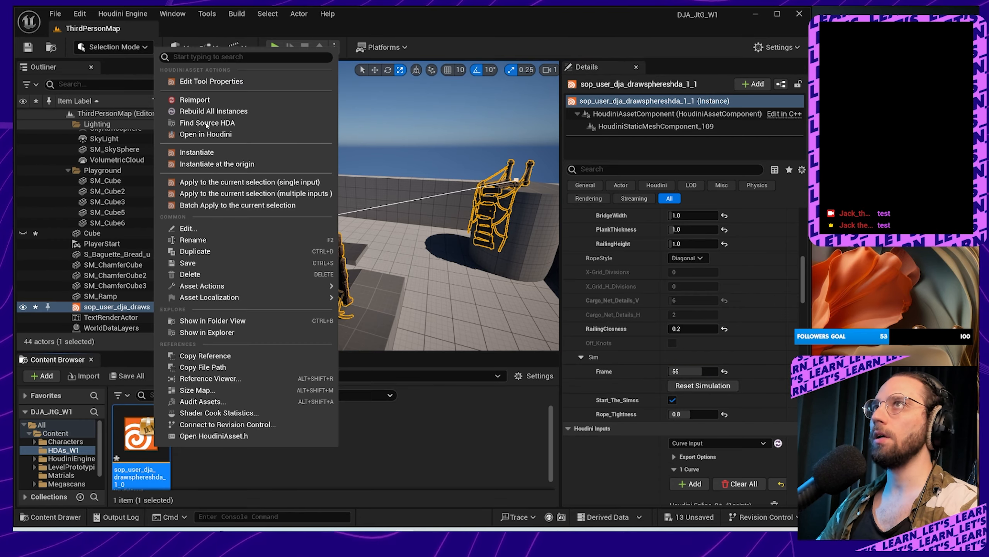
{"action": "left_click", "coordinate": [213, 111]}
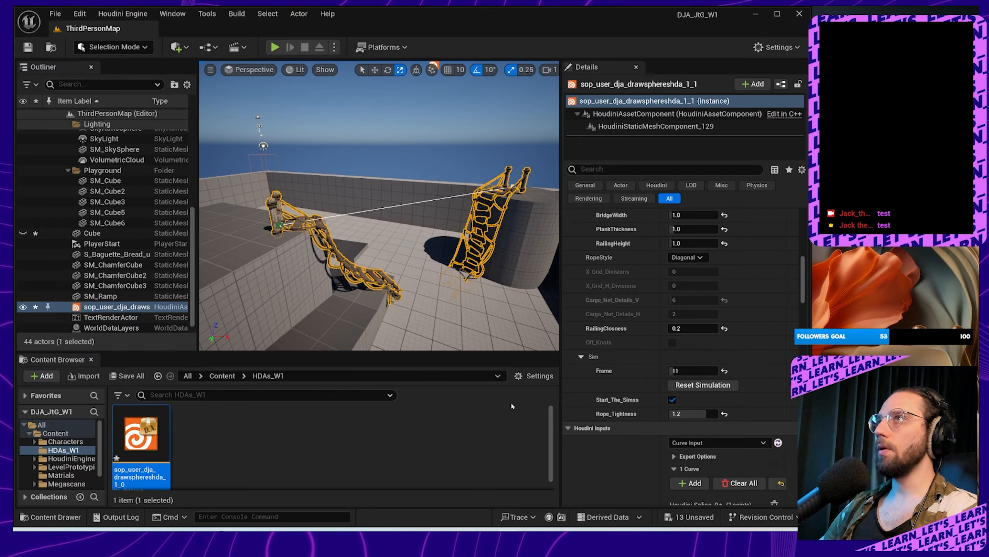
{"action": "right_click_drag", "start_coordinate": [472, 257], "coordinate": [362, 251]}
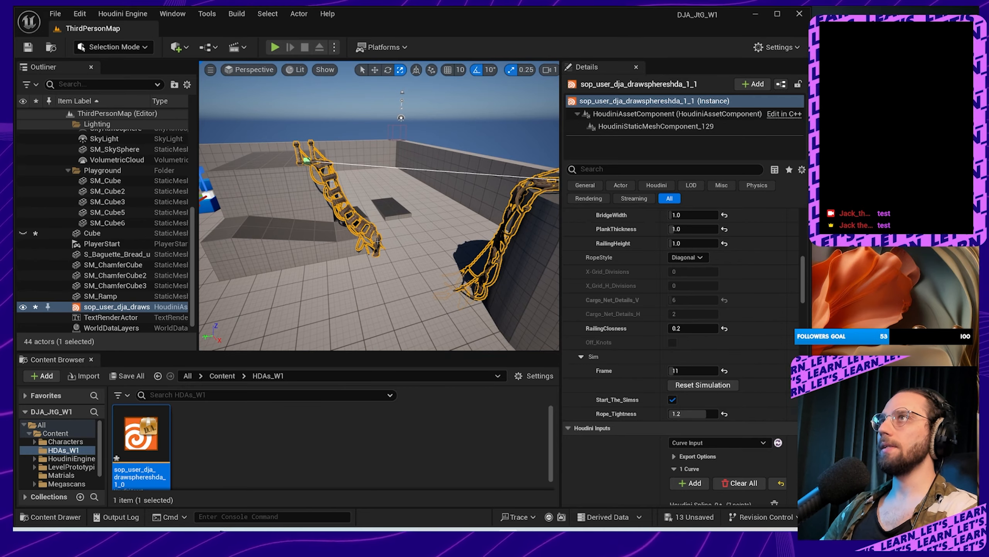
Step: Compare timeshift1's Frame with the asset's Sim Frame parameter in Houdini, and return to Unreal Editor
{"action": "key", "text": "alt+Tab"}
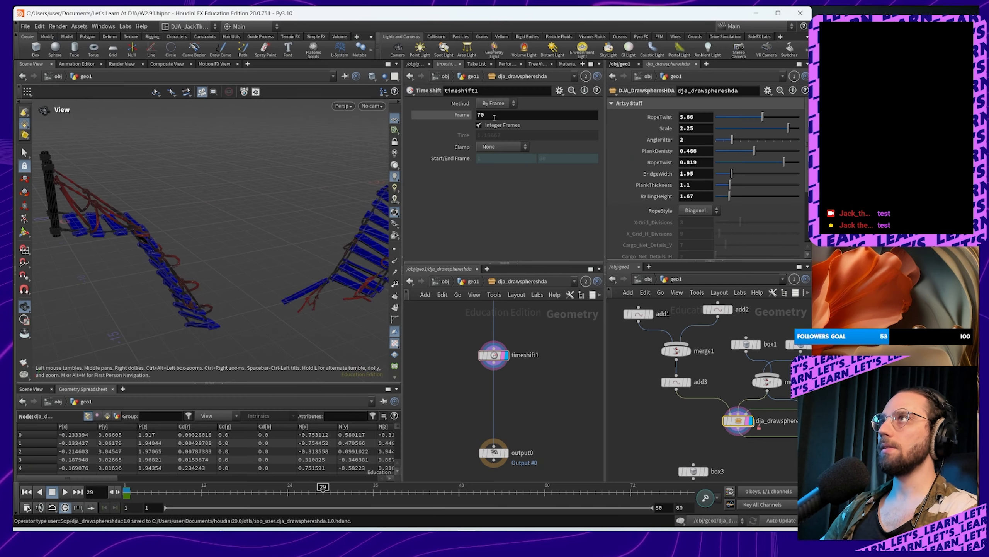
{"action": "scroll", "coordinate": [714, 230], "scroll_direction": "down", "scroll_amount": 3}
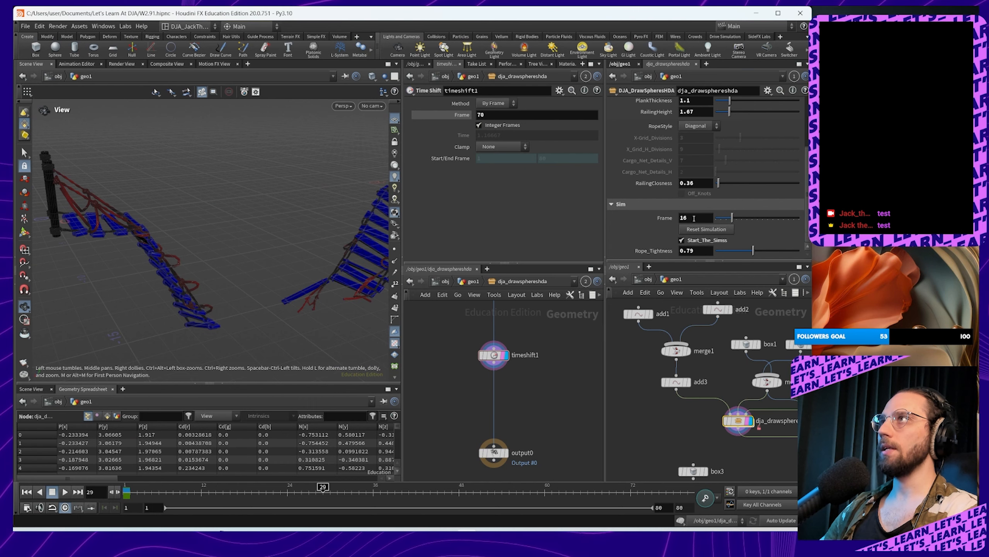
{"action": "key", "text": "alt+Tab"}
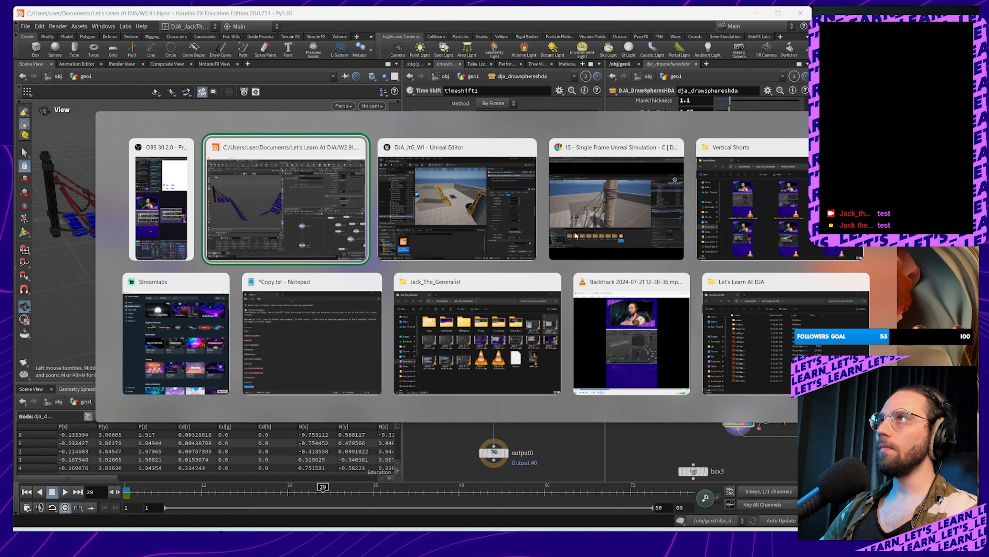
{"action": "key", "text": "Tab"}
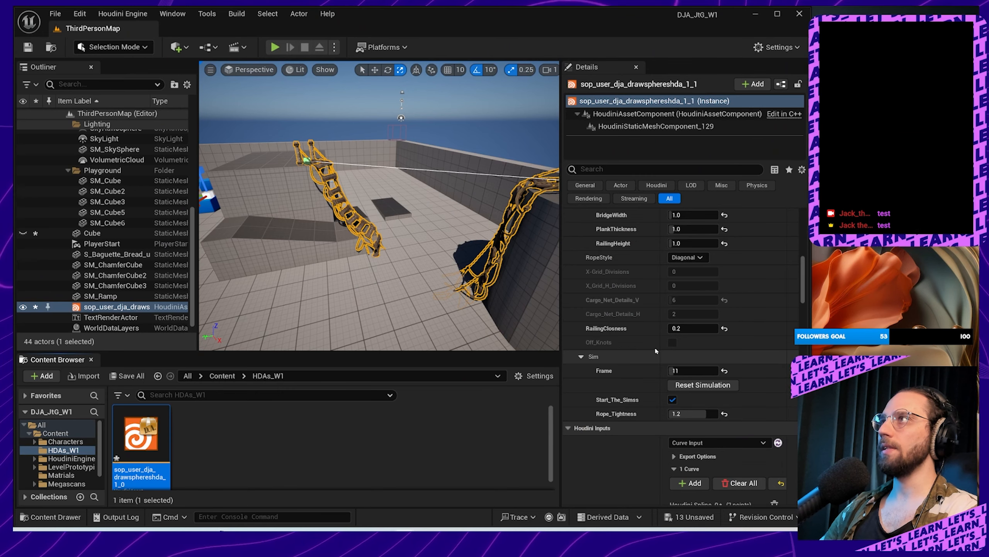
Step: Set the bridge's Sim Frame to 1 and reset its simulation
{"action": "left_click", "coordinate": [689, 371]}
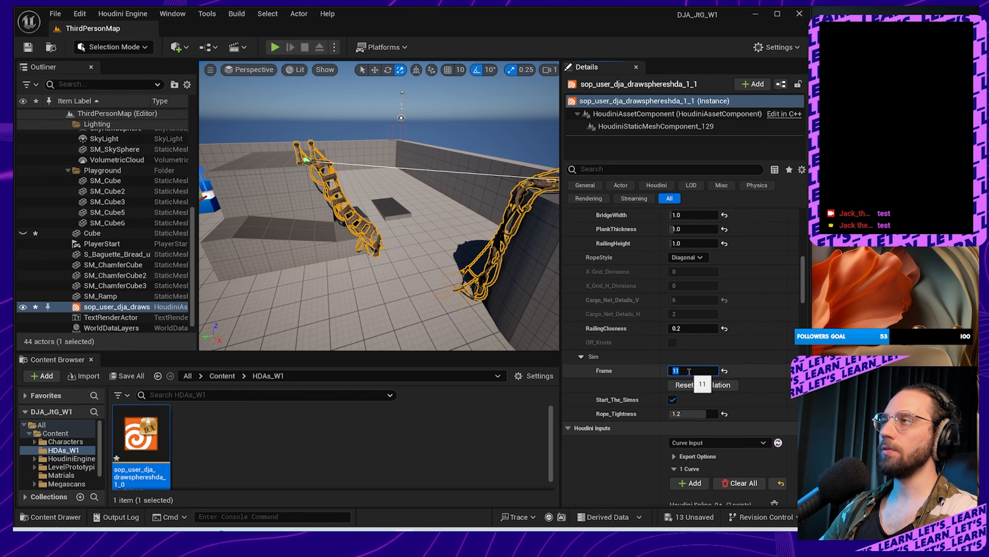
{"action": "key", "text": "Return"}
{"action": "left_click", "coordinate": [692, 385]}
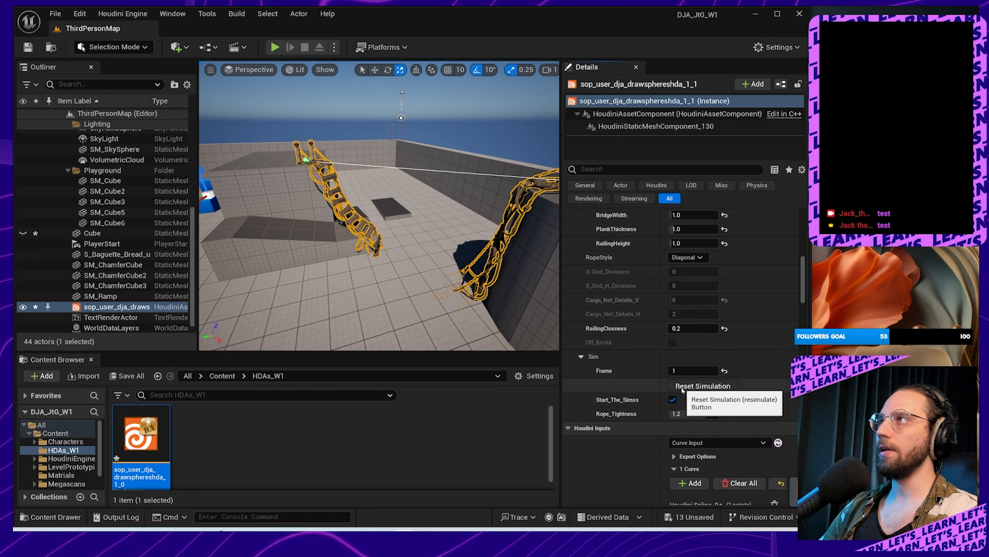
{"action": "right_click_drag", "start_coordinate": [379, 206], "coordinate": [467, 204]}
{"action": "key", "text": "w"}
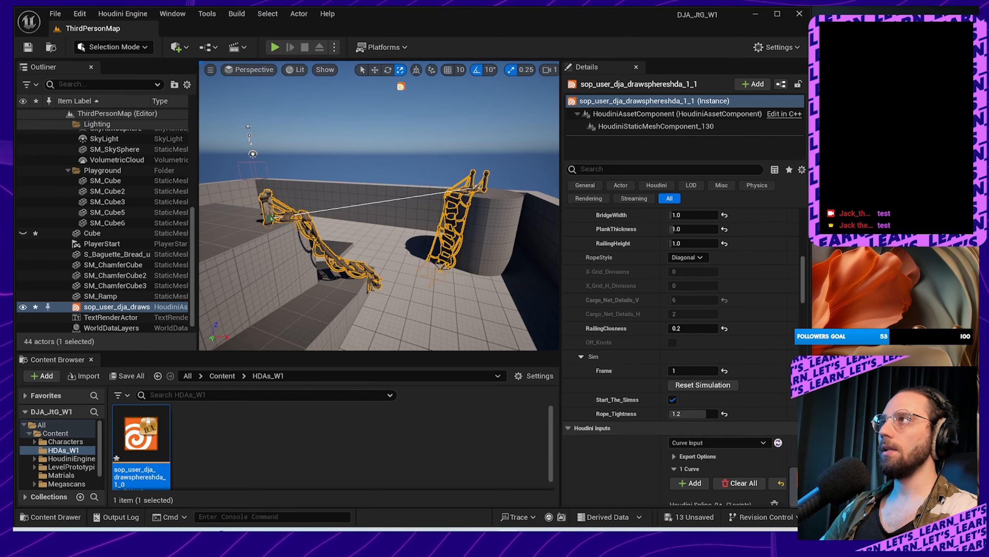
Step: Switch to Houdini and set the upper range limit of the asset's Frame parameter to 80 in its type properties
{"action": "key", "text": "alt+Tab"}
{"action": "left_click_drag", "start_coordinate": [311, 151], "coordinate": [481, 80]}
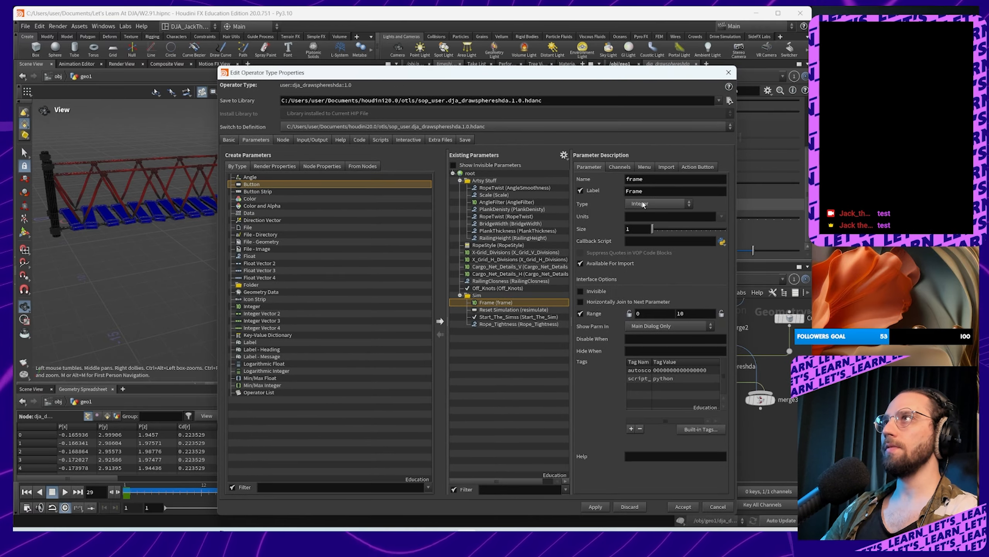
{"action": "left_click", "coordinate": [619, 167]}
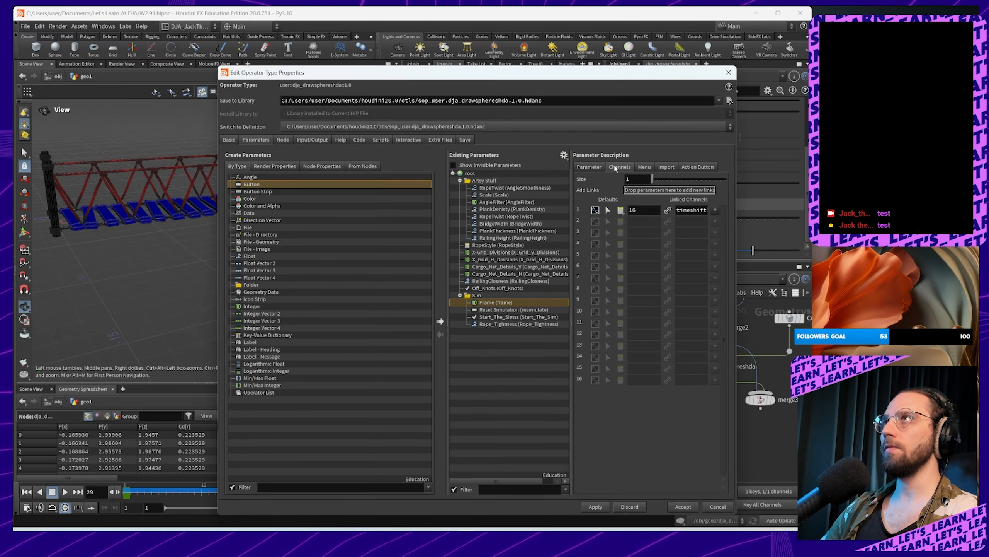
{"action": "left_click_drag", "start_coordinate": [598, 86], "coordinate": [321, 75]}
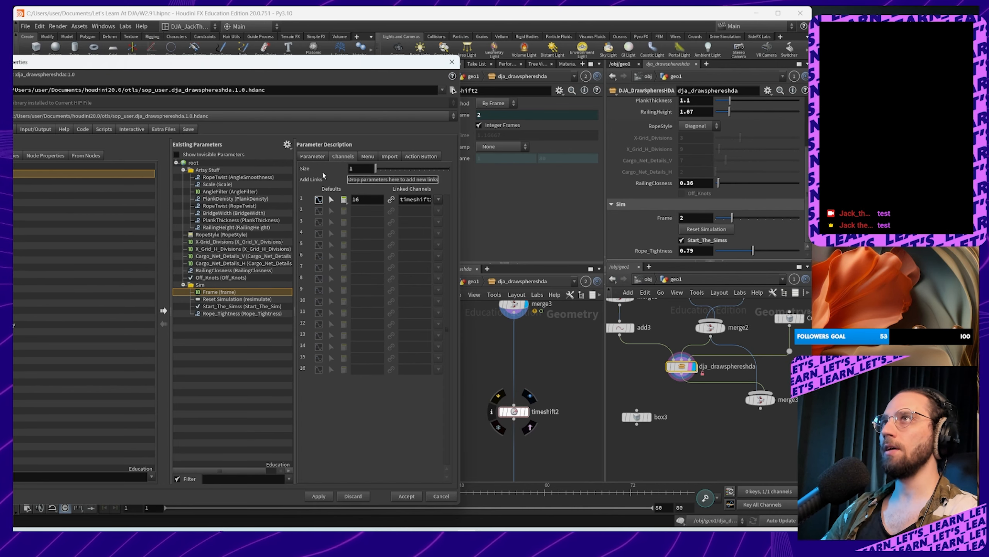
{"action": "left_click", "coordinate": [313, 156]}
{"action": "double_click", "coordinate": [411, 304]}
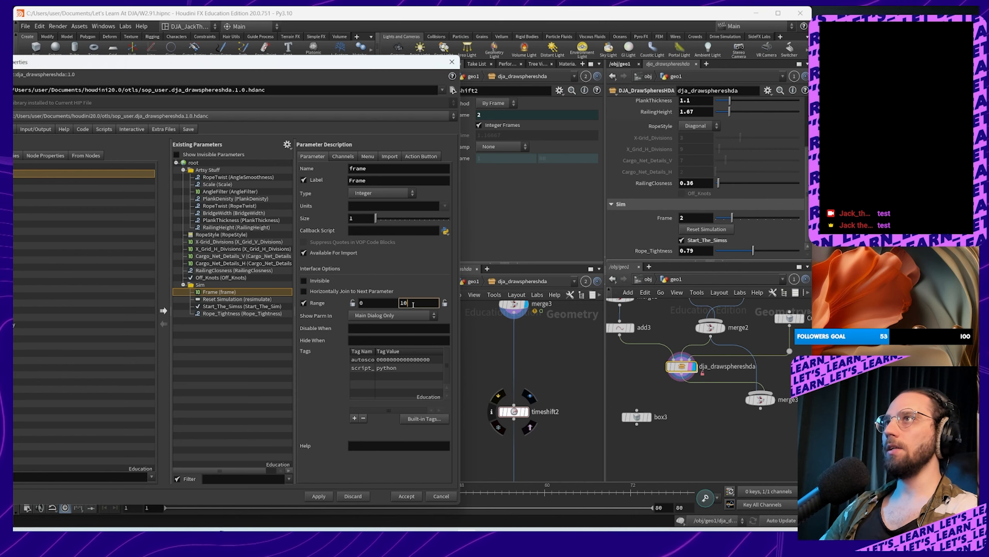
{"action": "type", "text": "80"}
{"action": "left_click", "coordinate": [318, 496]}
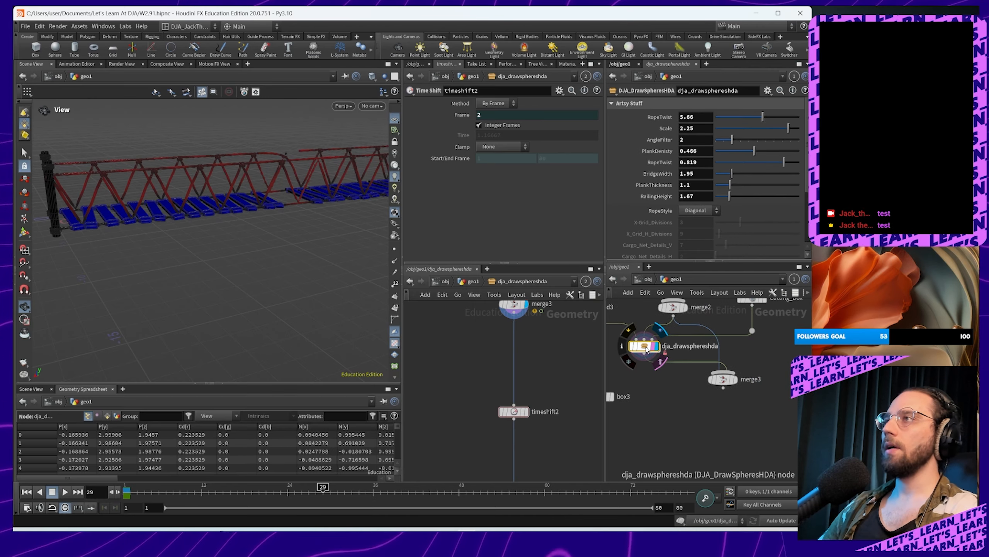
{"action": "right_click", "coordinate": [645, 347]}
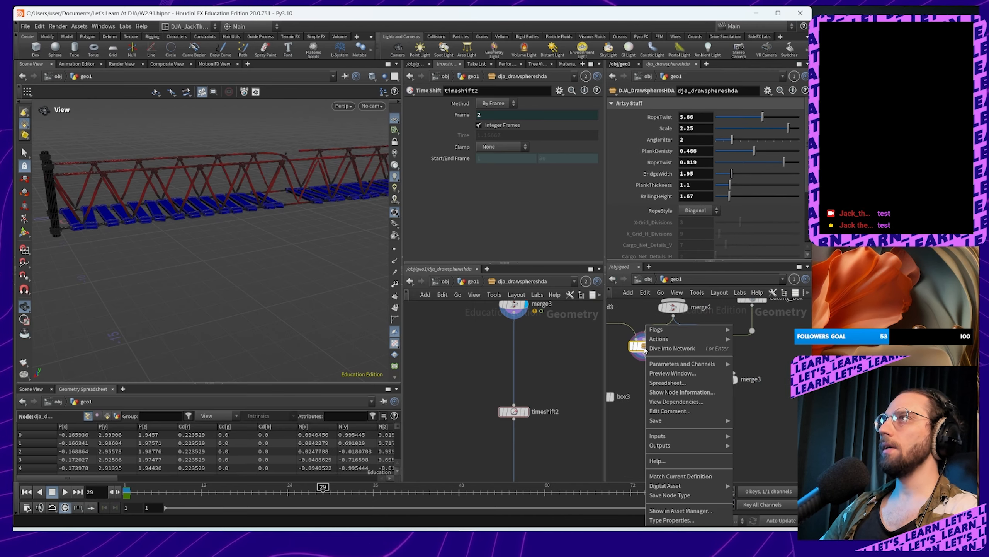
{"action": "left_click", "coordinate": [644, 349]}
{"action": "double_click", "coordinate": [645, 348]}
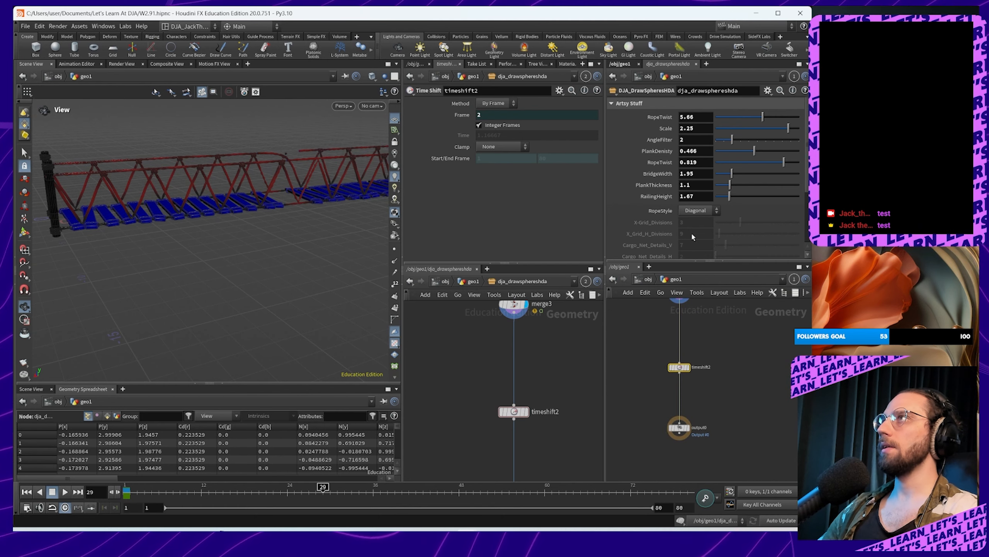
{"action": "left_click", "coordinate": [647, 281]}
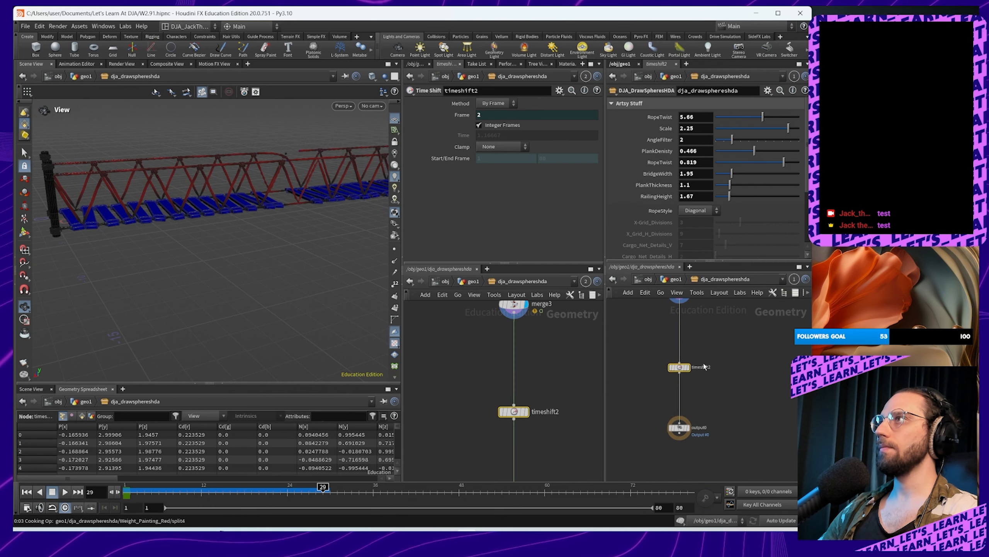
{"action": "left_click", "coordinate": [714, 391]}
{"action": "double_click", "coordinate": [714, 391]}
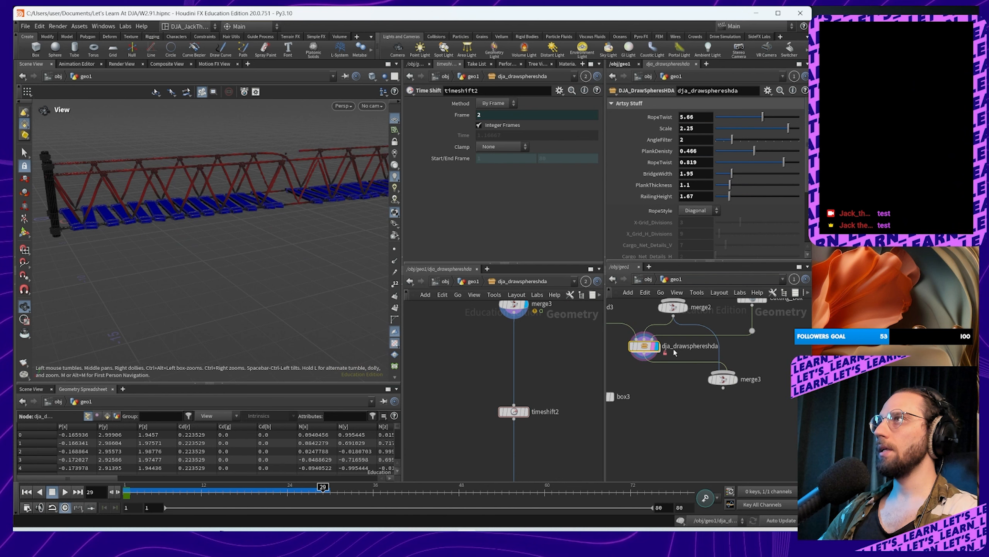
Step: Set the dja_drawsphereshda asset's Sim Frame to 59 and save its node type
{"action": "scroll", "coordinate": [719, 218], "scroll_direction": "down", "scroll_amount": 3}
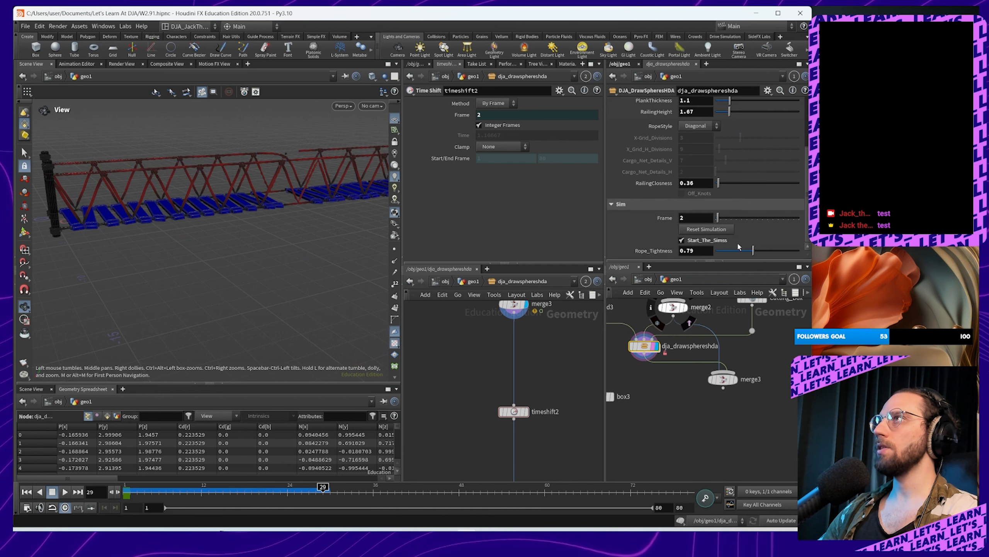
{"action": "left_click_drag", "start_coordinate": [727, 220], "coordinate": [778, 219]}
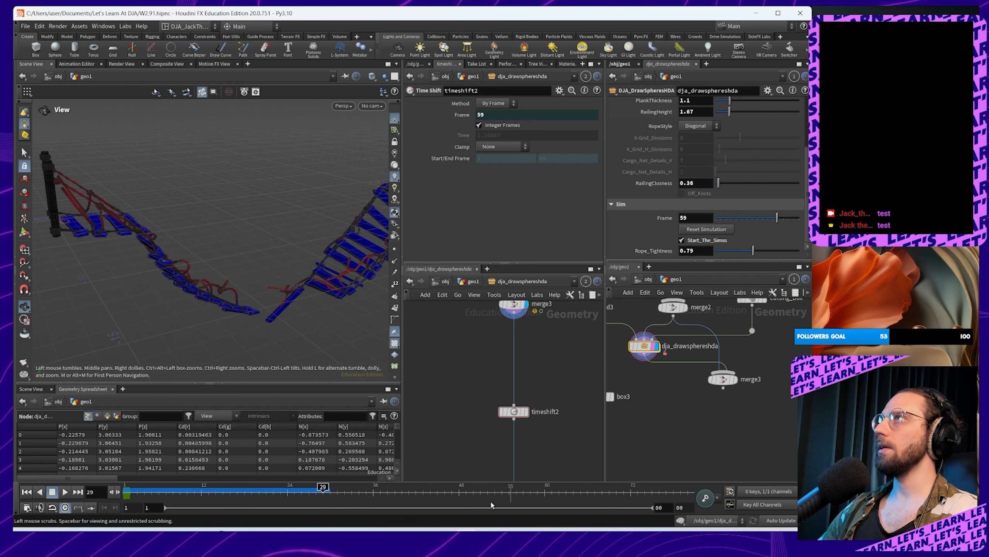
{"action": "left_click_drag", "start_coordinate": [241, 263], "coordinate": [273, 281]}
{"action": "right_click", "coordinate": [649, 346]}
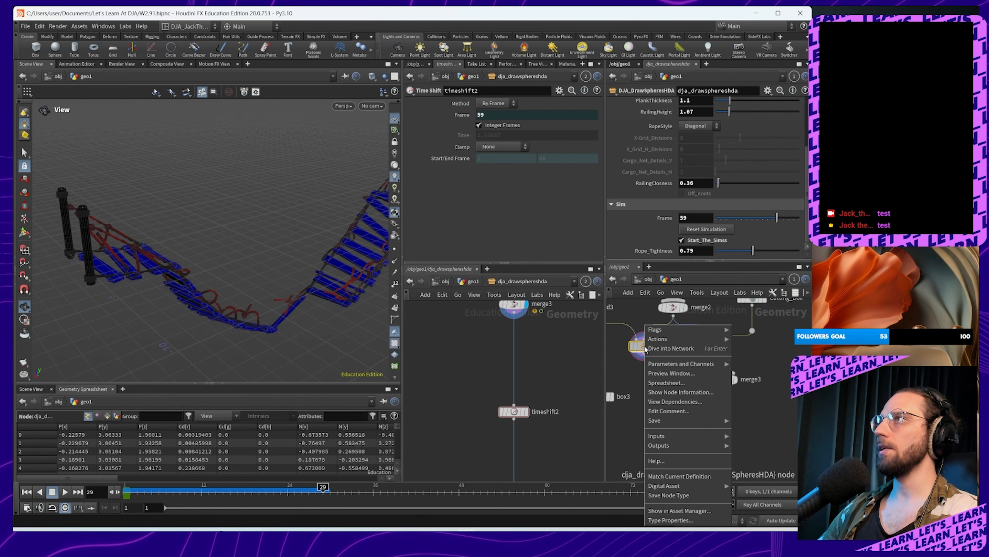
{"action": "left_click", "coordinate": [682, 495]}
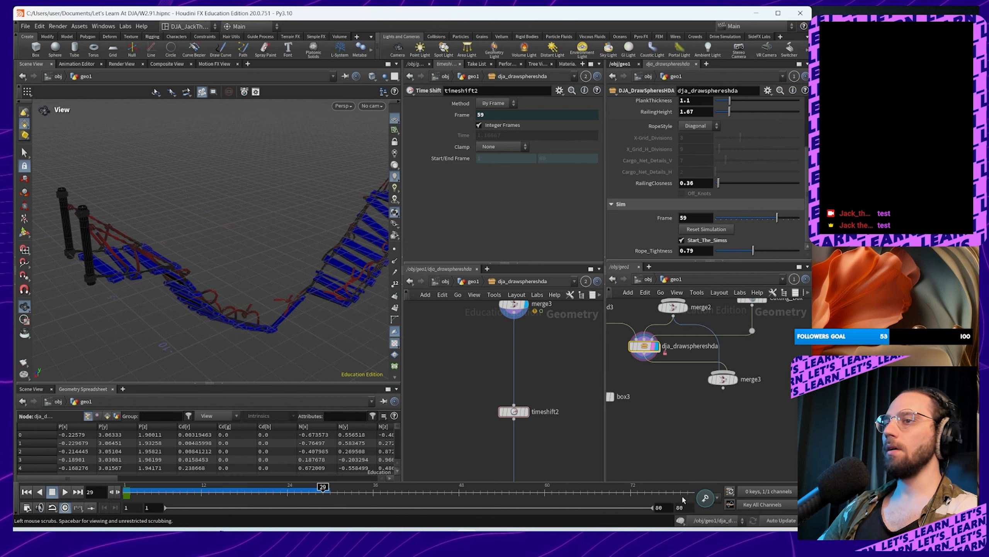
Step: Switch to Unreal Editor and set the bridge's Sim Frame to 30
{"action": "key", "text": "alt+Tab"}
{"action": "key", "text": "w"}
{"action": "right_click_drag", "start_coordinate": [409, 233], "coordinate": [421, 233]}
{"action": "key", "text": "s"}
{"action": "left_click", "coordinate": [690, 369]}
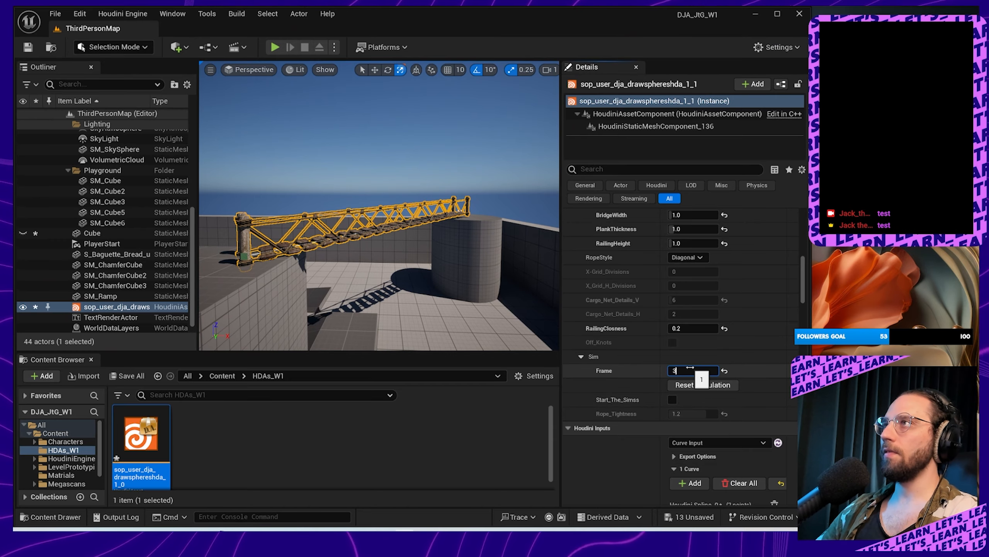
{"action": "type", "text": "30"}
{"action": "key", "text": "Return"}
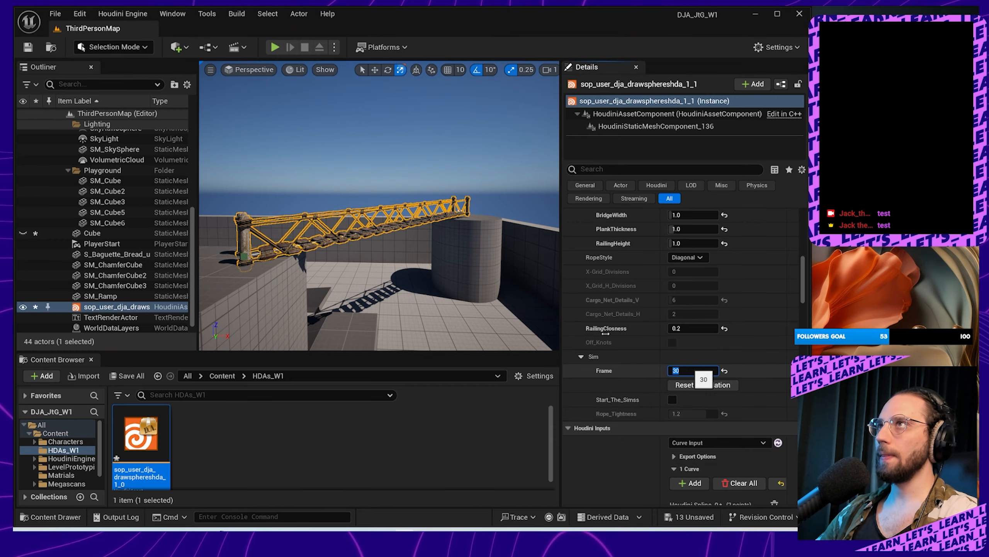
Step: Enable Start_The_Simss on the bridge, and rerun the simulation with Frame set to 80
{"action": "right_click_drag", "start_coordinate": [433, 238], "coordinate": [420, 242]}
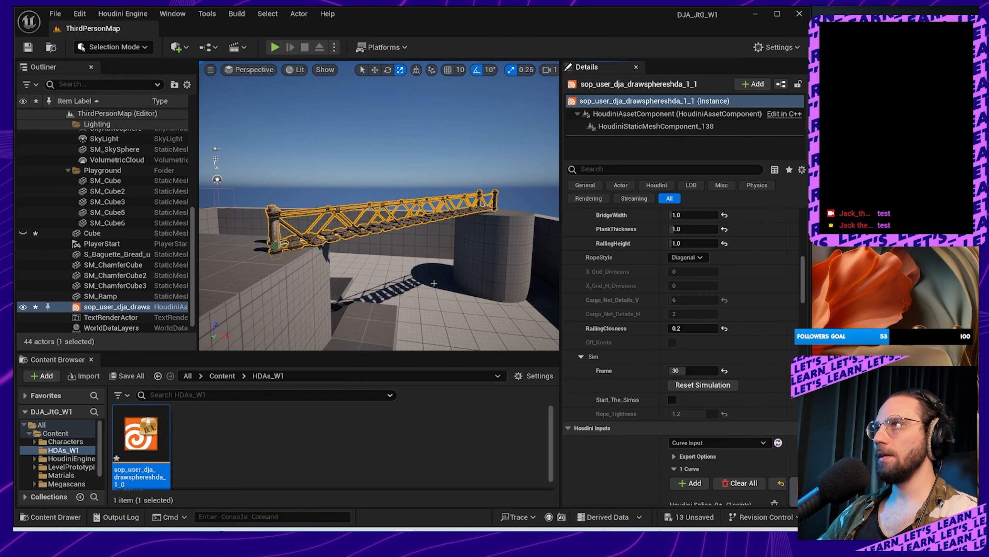
{"action": "right_click_drag", "start_coordinate": [422, 279], "coordinate": [164, 269]}
{"action": "left_click", "coordinate": [675, 398]}
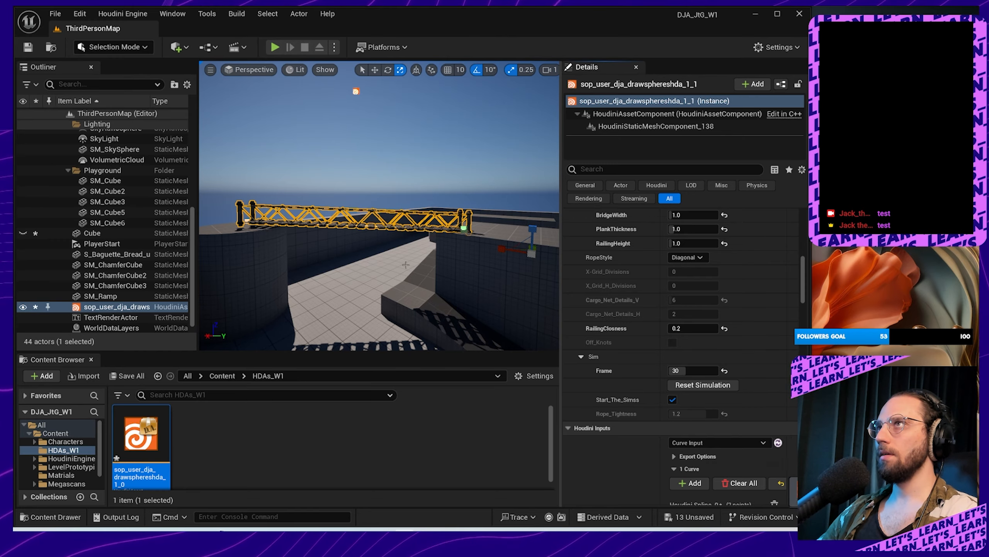
{"action": "right_click_drag", "start_coordinate": [397, 257], "coordinate": [380, 275]}
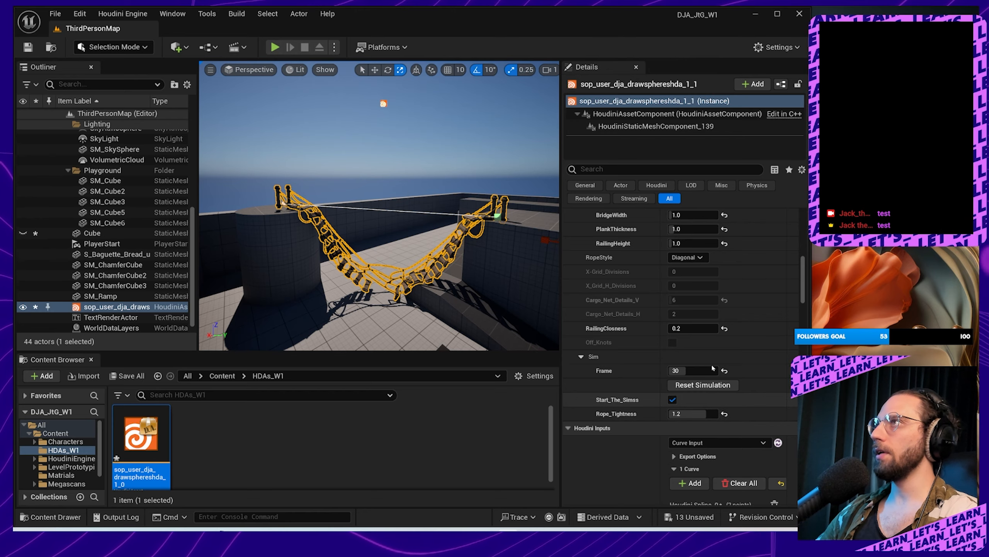
{"action": "left_click", "coordinate": [699, 370]}
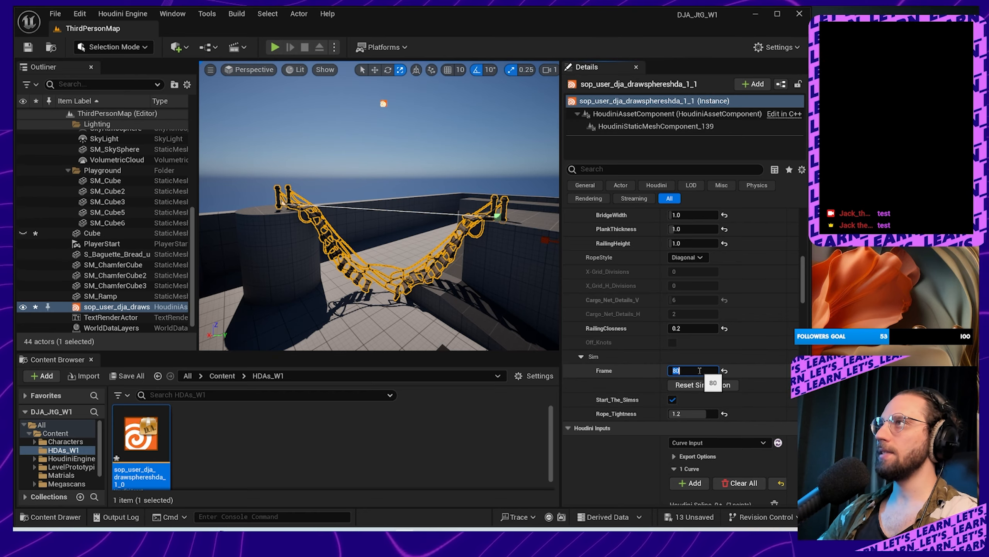
{"action": "left_click", "coordinate": [710, 385]}
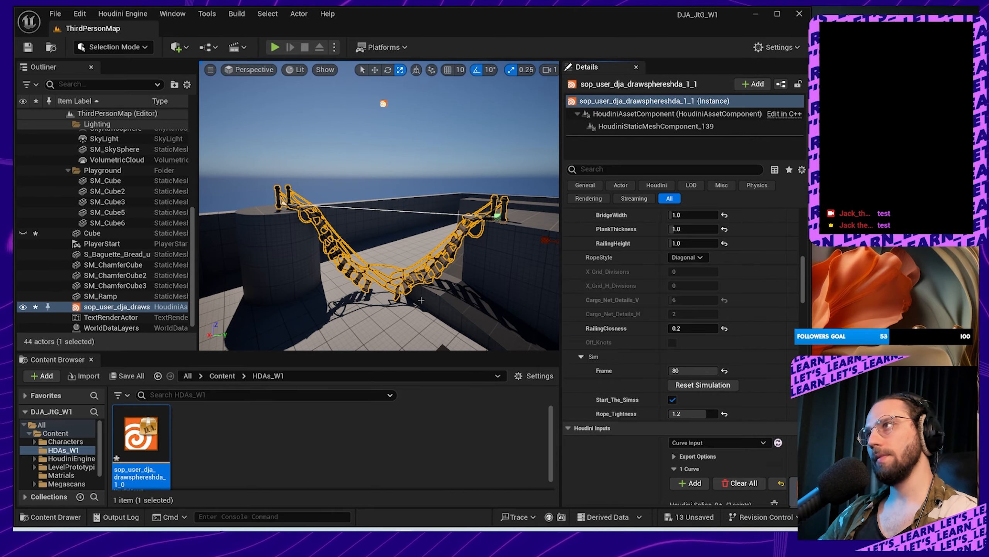
Step: Check how the cut bridge's loose end meets the floor beside the cylinder, and disable Start_The_Simss
{"action": "key", "text": "w"}
{"action": "right_click_drag", "start_coordinate": [422, 300], "coordinate": [386, 333]}
{"action": "key", "text": "w"}
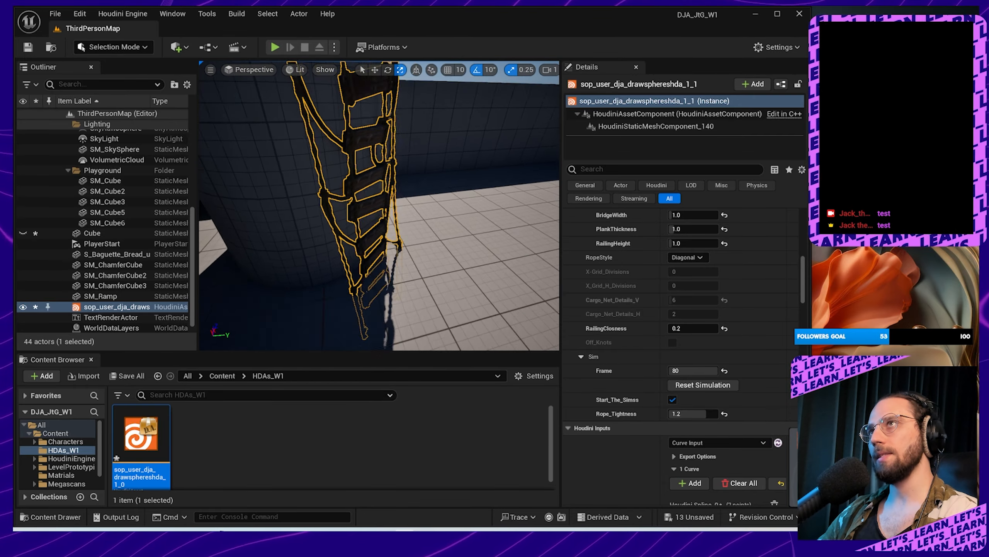
{"action": "key", "text": "f"}
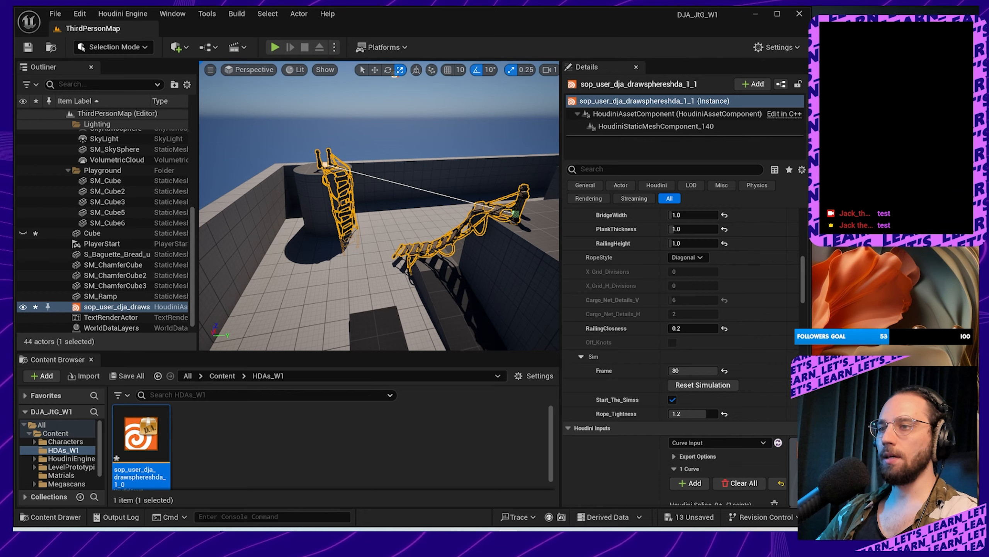
{"action": "scroll", "coordinate": [658, 404], "scroll_direction": "down", "scroll_amount": 10}
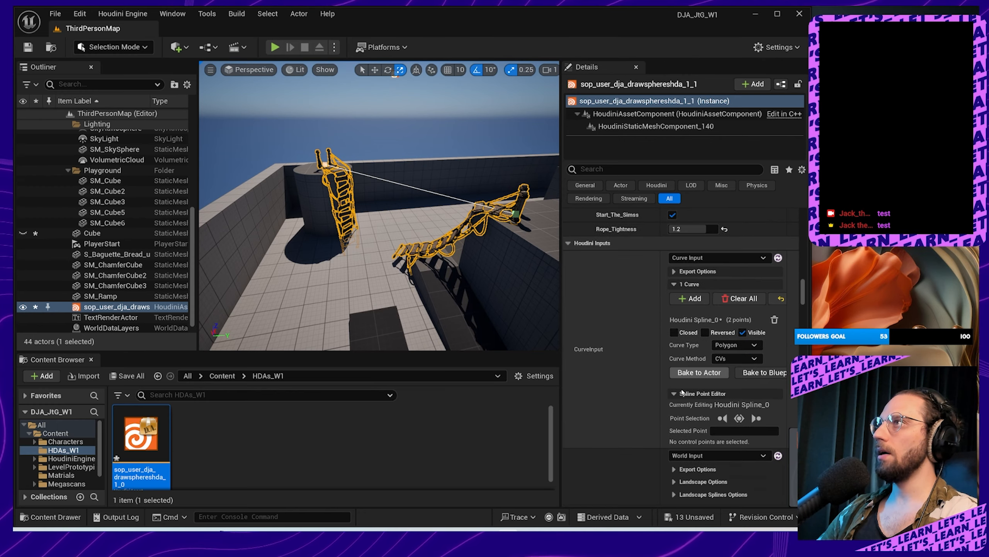
{"action": "scroll", "coordinate": [678, 388], "scroll_direction": "down", "scroll_amount": 3}
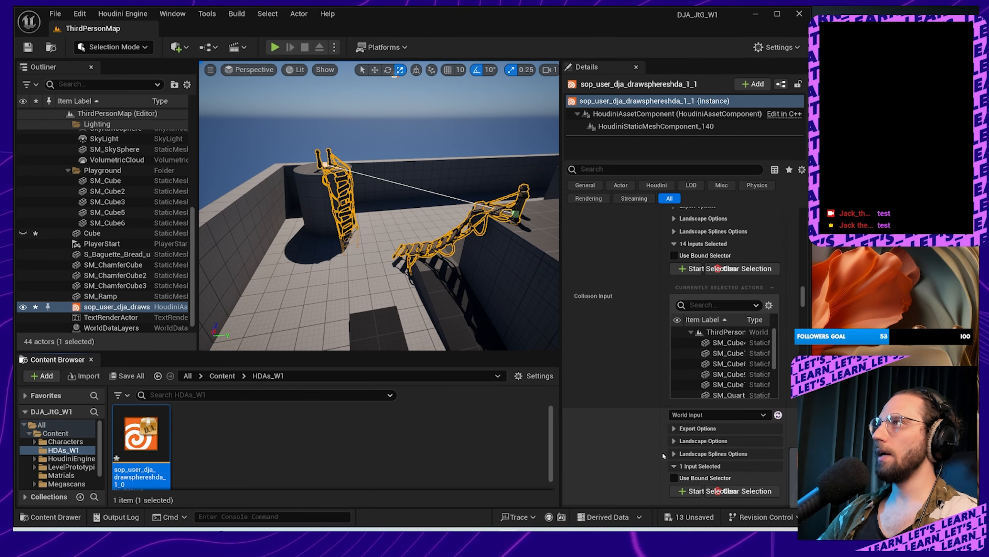
{"action": "scroll", "coordinate": [685, 427], "scroll_direction": "up", "scroll_amount": 10}
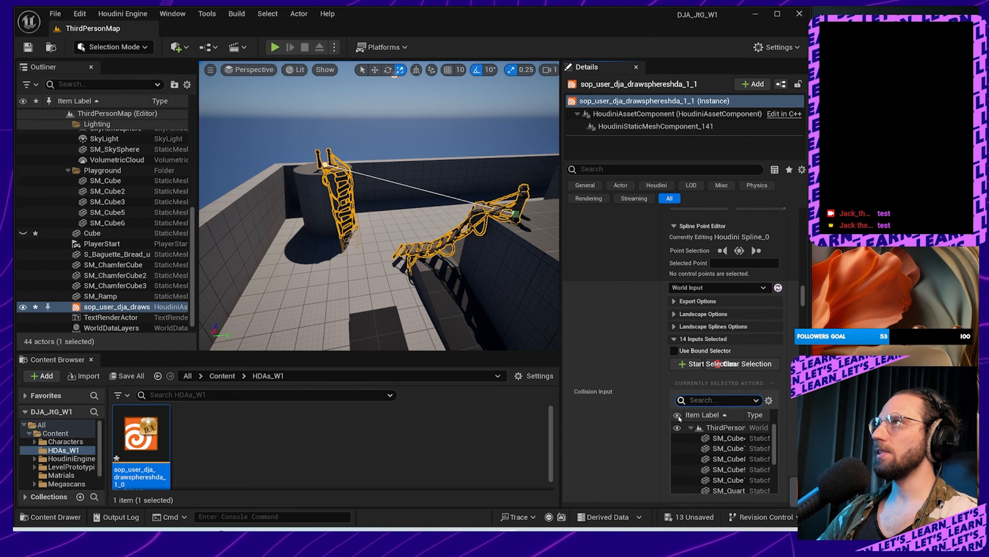
{"action": "scroll", "coordinate": [678, 416], "scroll_direction": "up", "scroll_amount": 2}
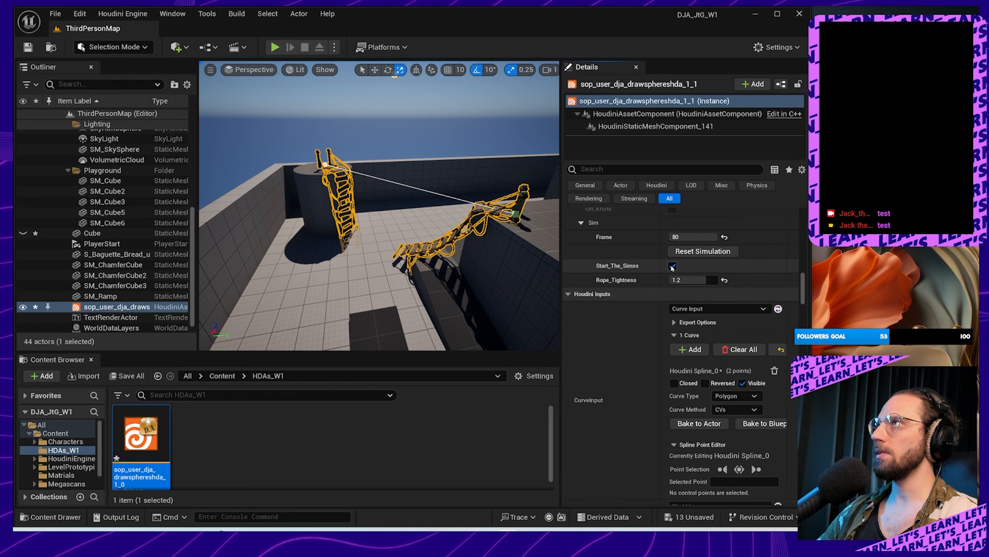
Step: Add the floor mesh SM_Cube to the actors already selected in the bridge's Collision Input
{"action": "scroll", "coordinate": [672, 280], "scroll_direction": "down", "scroll_amount": 5}
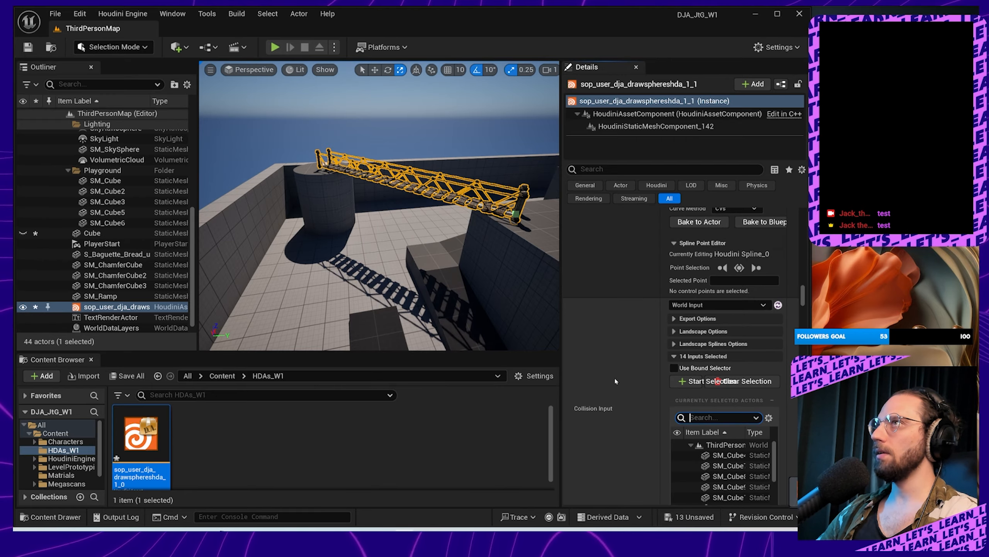
{"action": "key", "text": "w"}
{"action": "right_click_drag", "start_coordinate": [507, 272], "coordinate": [506, 272]}
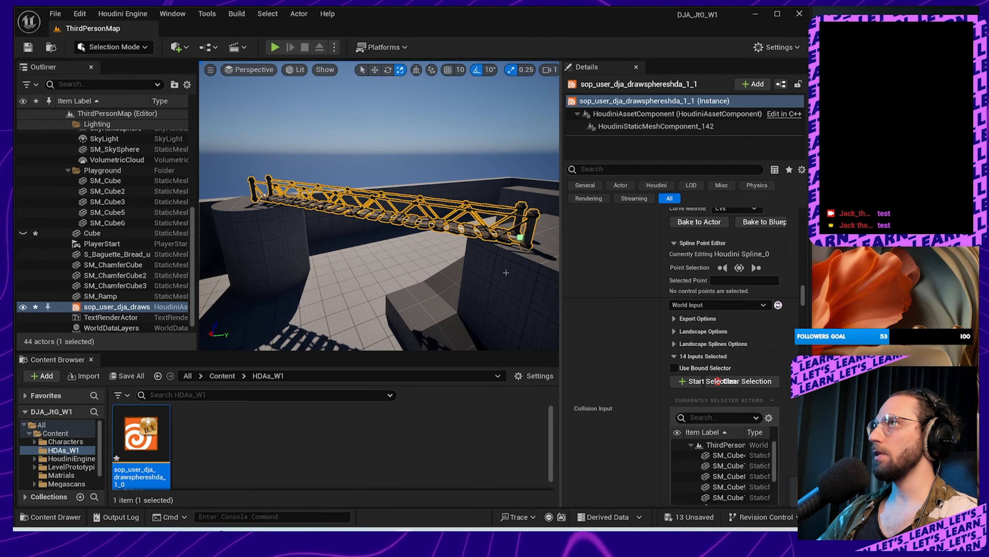
{"action": "scroll", "coordinate": [626, 413], "scroll_direction": "down", "scroll_amount": 5}
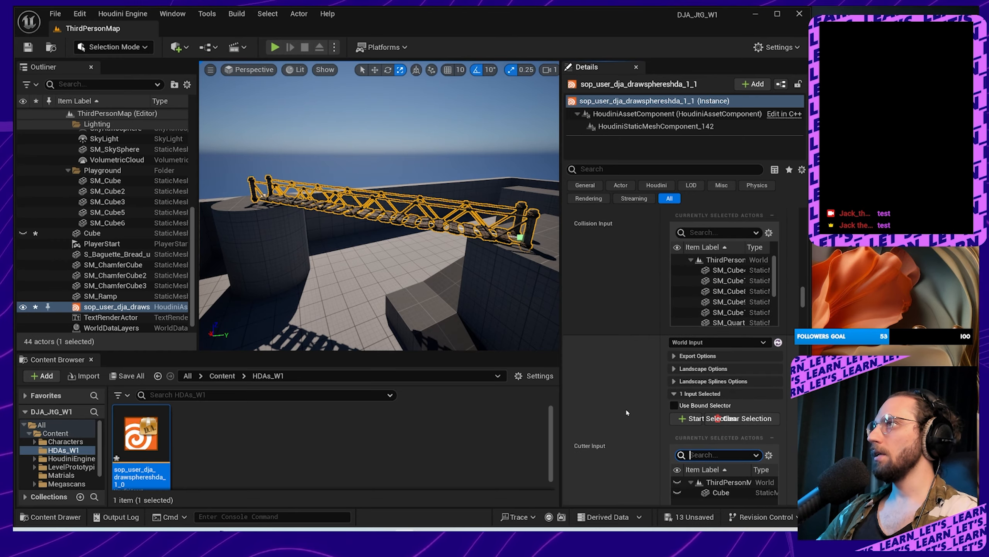
{"action": "scroll", "coordinate": [626, 412], "scroll_direction": "down", "scroll_amount": 1}
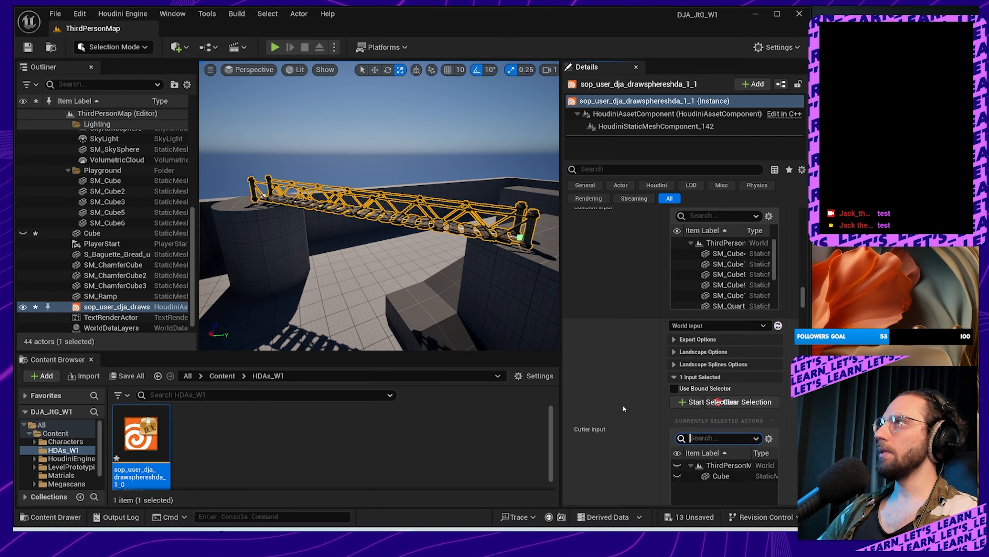
{"action": "scroll", "coordinate": [635, 410], "scroll_direction": "down", "scroll_amount": 10}
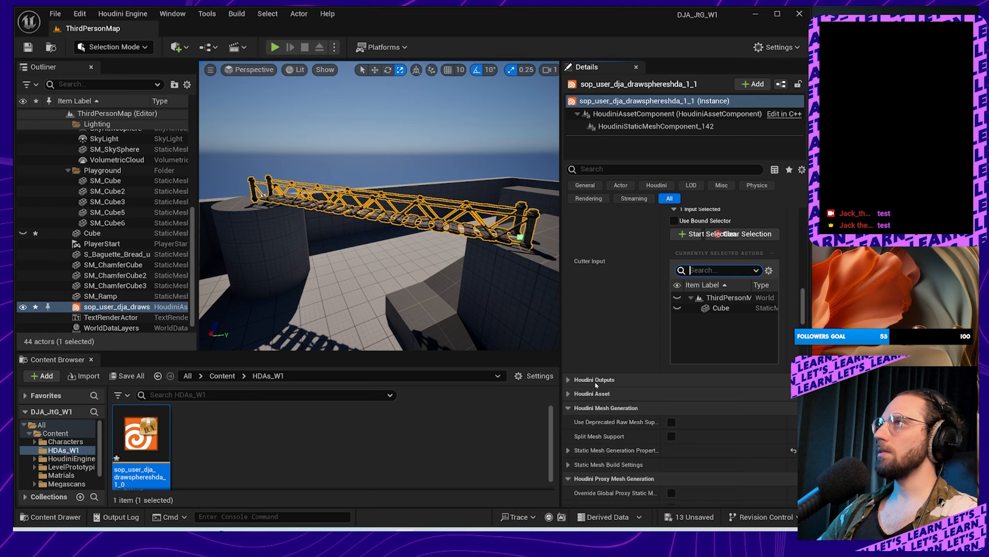
{"action": "scroll", "coordinate": [627, 382], "scroll_direction": "up", "scroll_amount": 11}
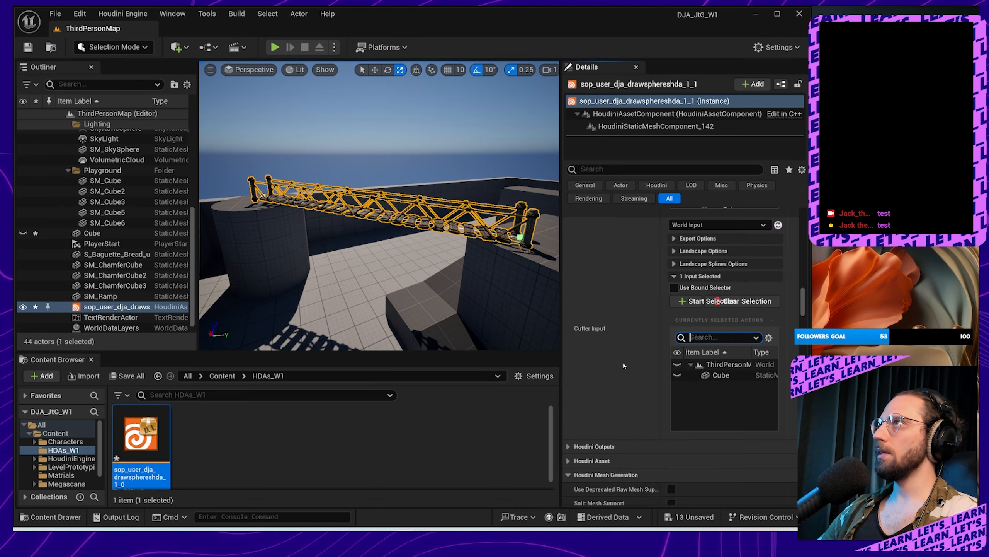
{"action": "scroll", "coordinate": [641, 384], "scroll_direction": "up", "scroll_amount": 5}
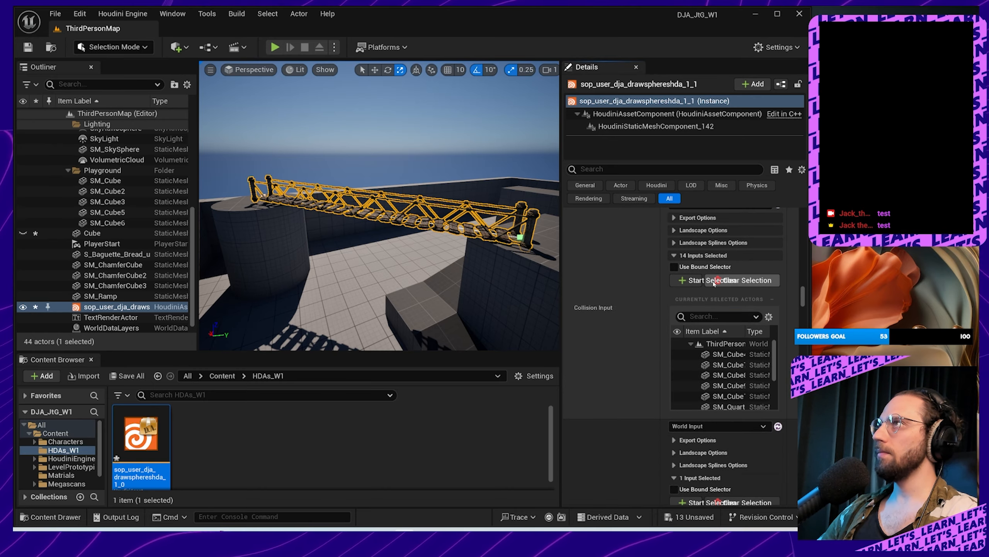
{"action": "left_click_drag", "start_coordinate": [660, 282], "coordinate": [606, 282]}
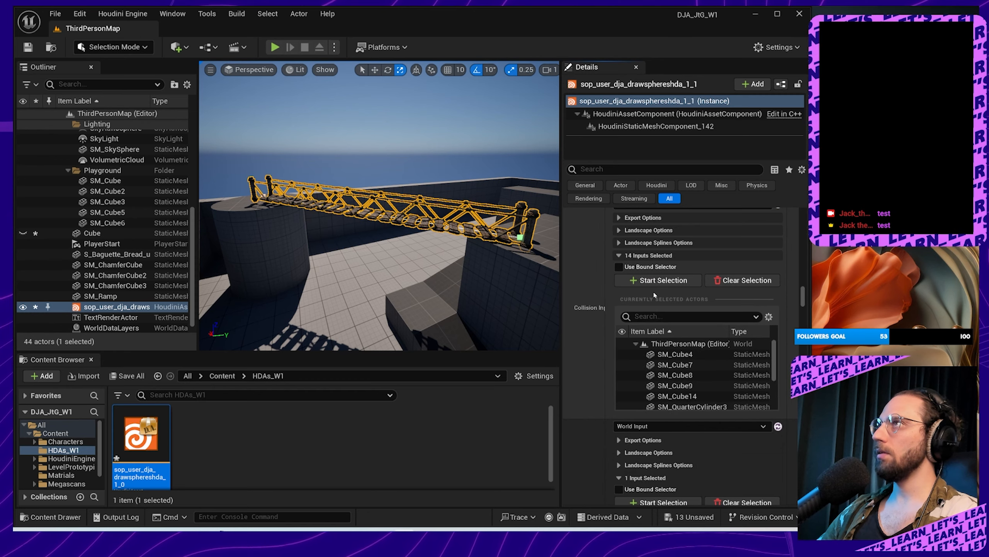
{"action": "left_click", "coordinate": [658, 280]}
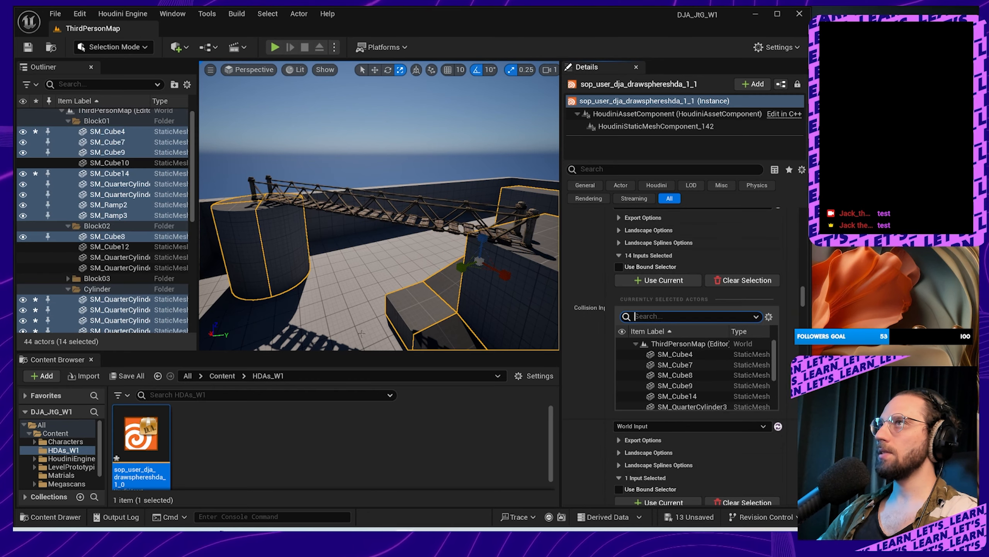
{"action": "left_click", "coordinate": [332, 315], "text": "ctrl"}
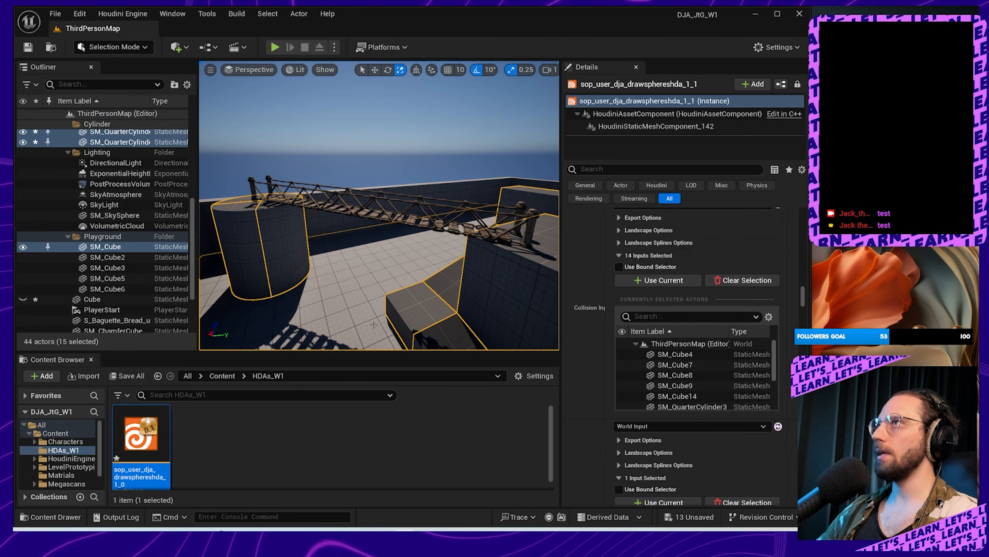
{"action": "left_click", "coordinate": [658, 280]}
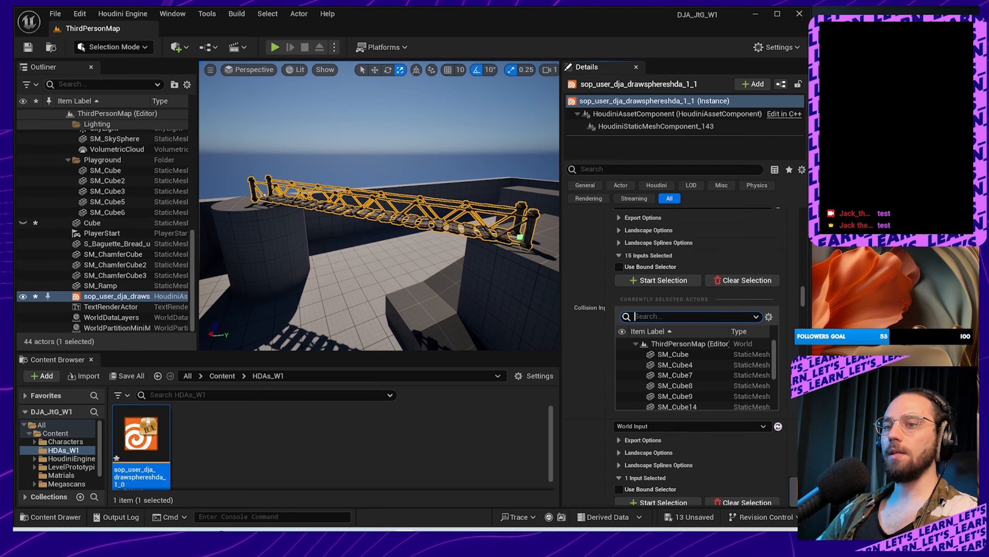
Step: Collapse the bridge's Houdini Inputs section and enable Start_The_Simss to rerun the simulation with the floor collision
{"action": "scroll", "coordinate": [754, 374], "scroll_direction": "up", "scroll_amount": 10}
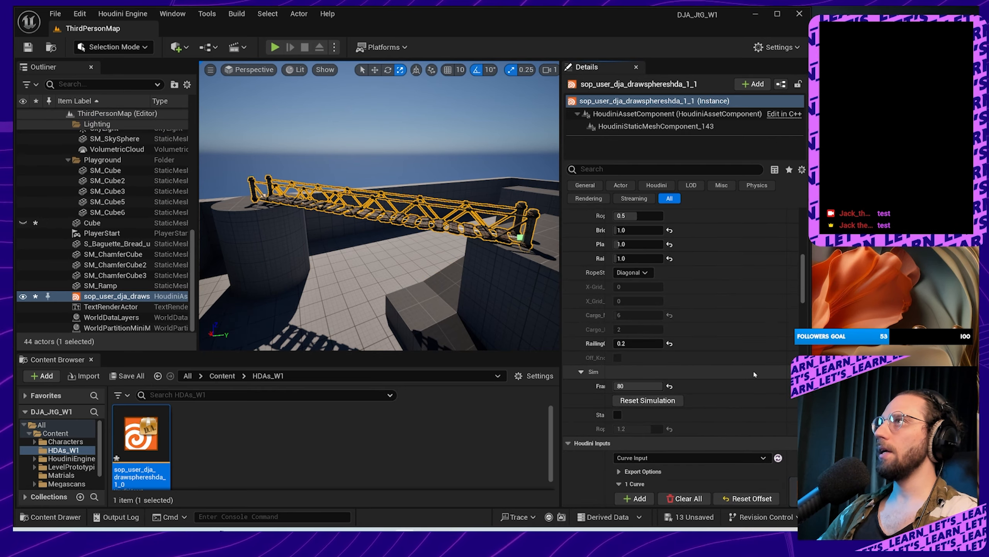
{"action": "scroll", "coordinate": [755, 375], "scroll_direction": "up", "scroll_amount": 10}
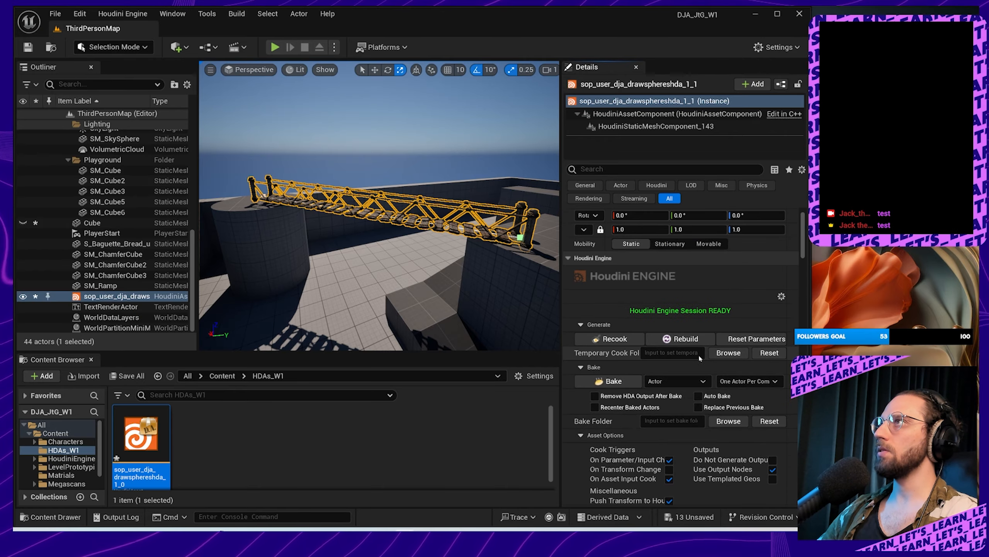
{"action": "scroll", "coordinate": [699, 355], "scroll_direction": "down", "scroll_amount": 10}
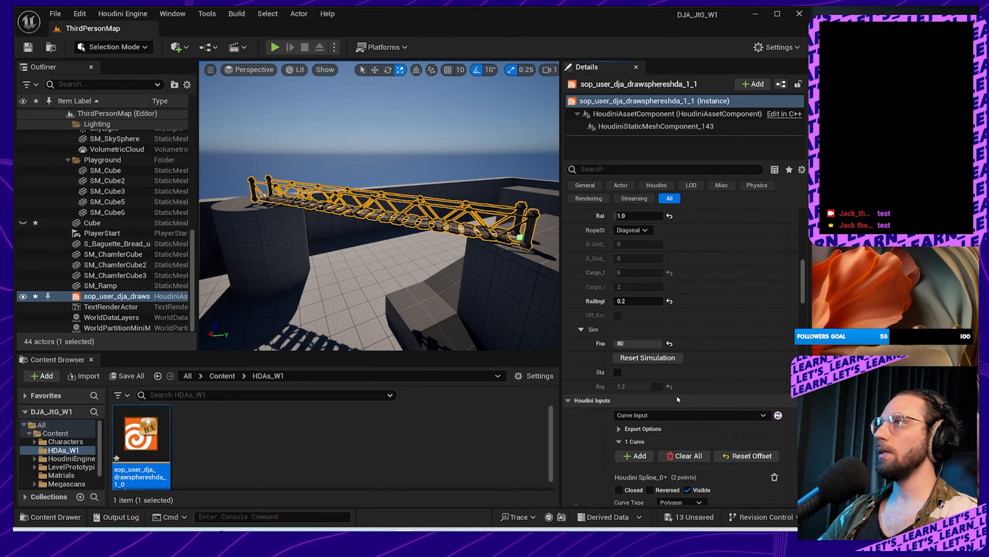
{"action": "scroll", "coordinate": [678, 399], "scroll_direction": "down", "scroll_amount": 15}
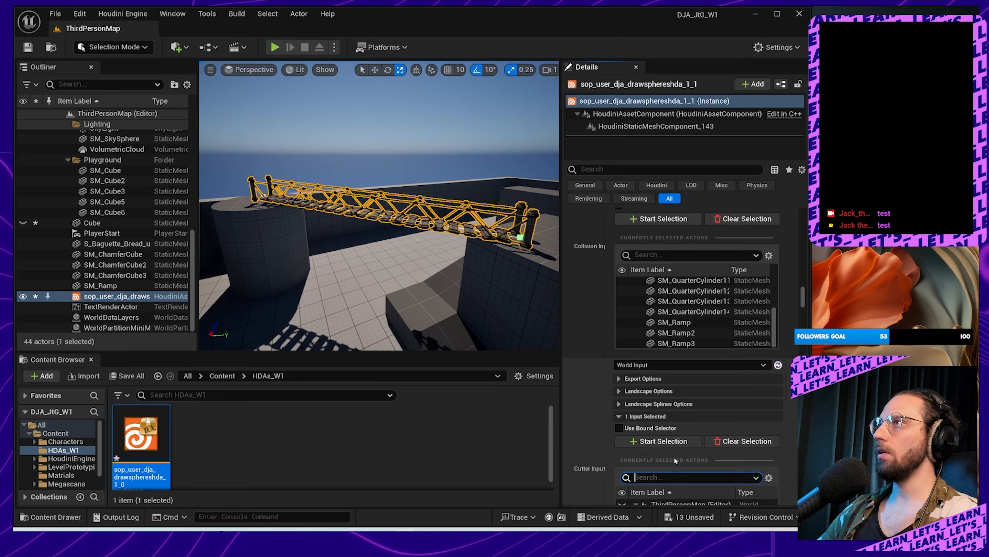
{"action": "scroll", "coordinate": [676, 461], "scroll_direction": "down", "scroll_amount": 2}
{"action": "scroll", "coordinate": [676, 460], "scroll_direction": "up", "scroll_amount": 8}
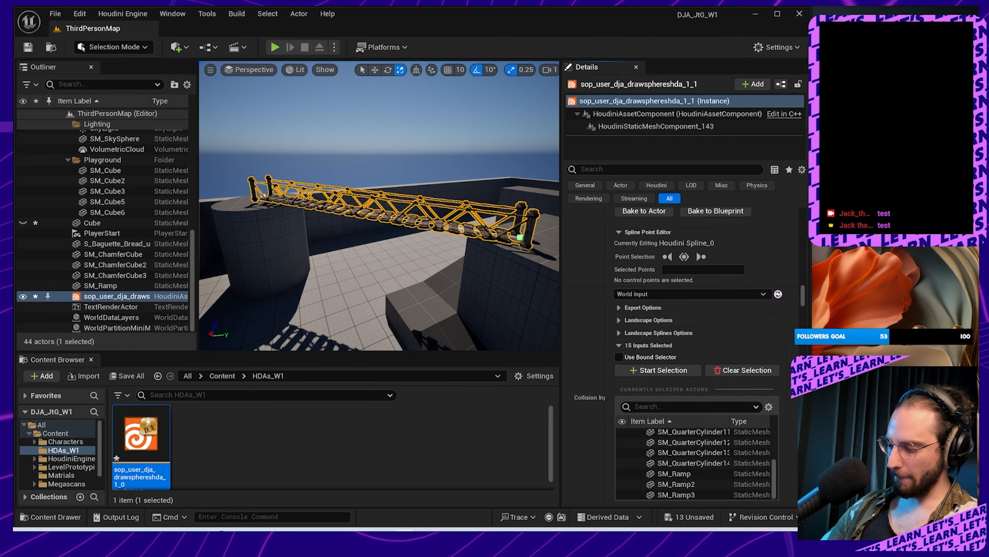
{"action": "scroll", "coordinate": [611, 315], "scroll_direction": "up", "scroll_amount": 5}
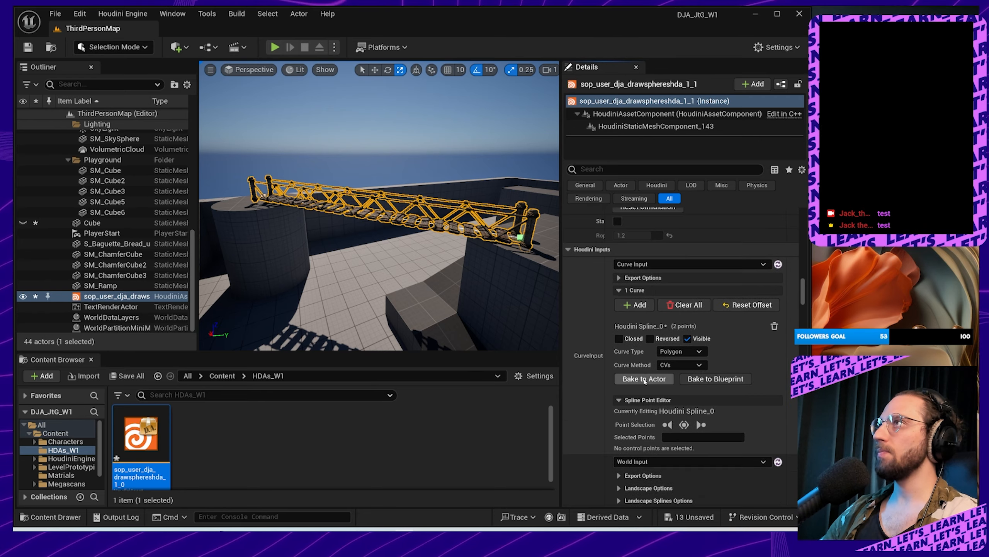
{"action": "left_click", "coordinate": [590, 300]}
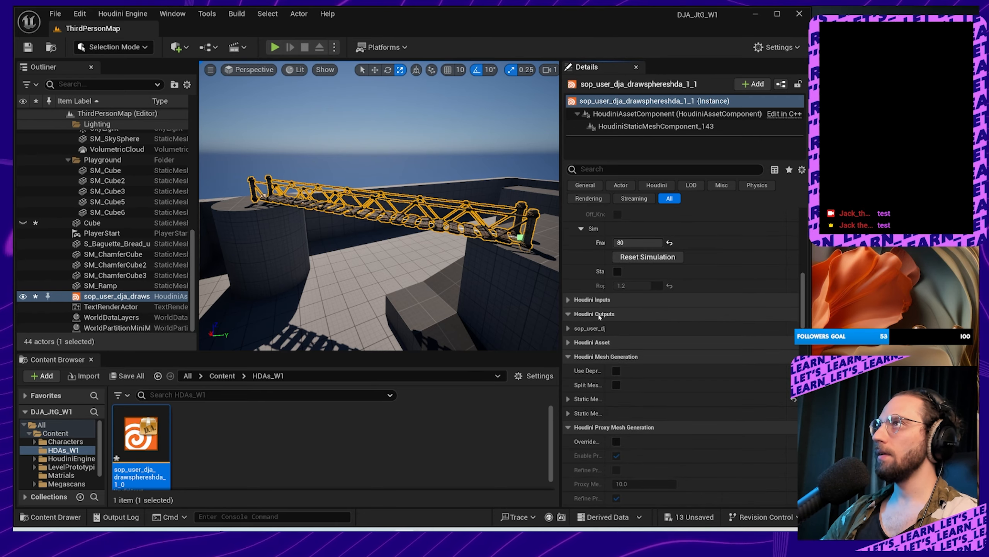
{"action": "left_click", "coordinate": [592, 299]}
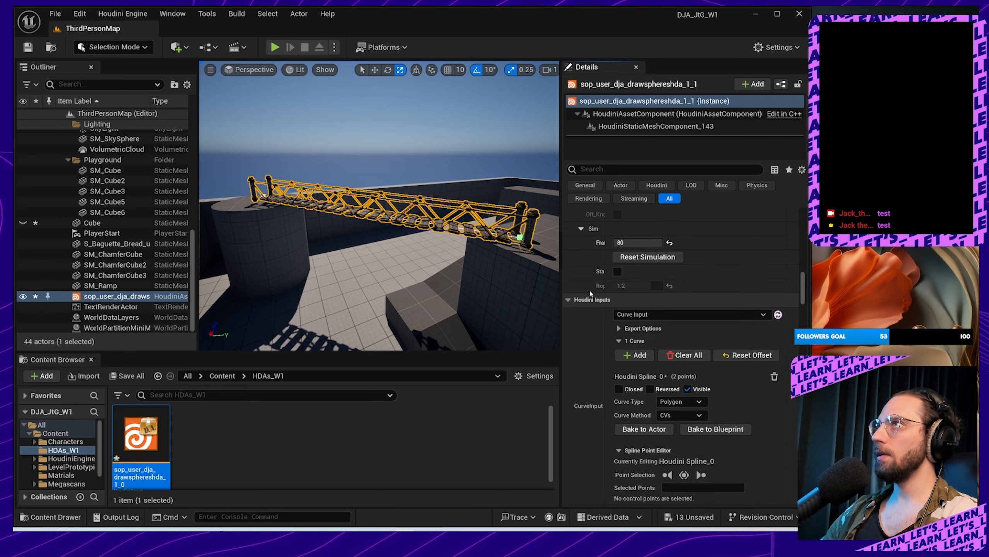
{"action": "left_click", "coordinate": [591, 299]}
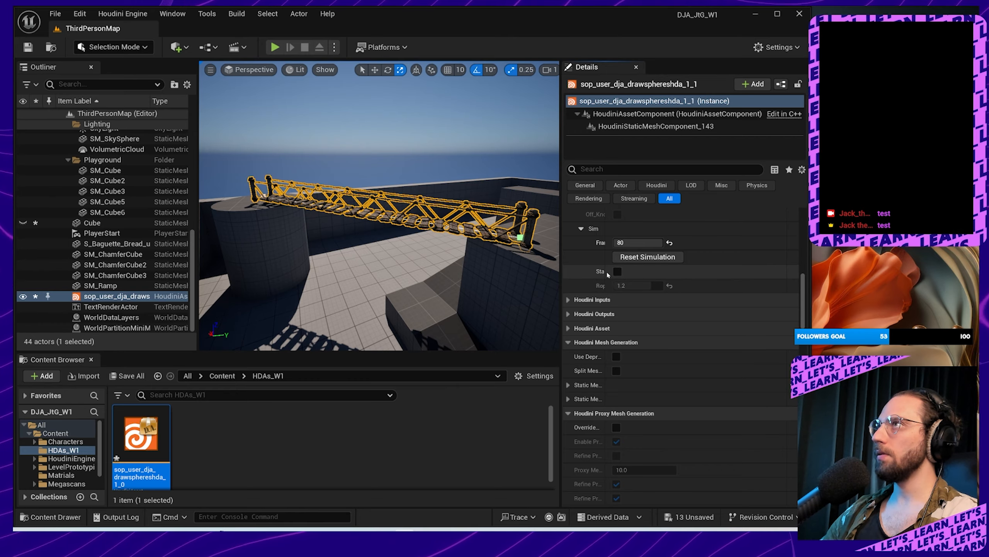
{"action": "left_click_drag", "start_coordinate": [608, 275], "coordinate": [650, 277]}
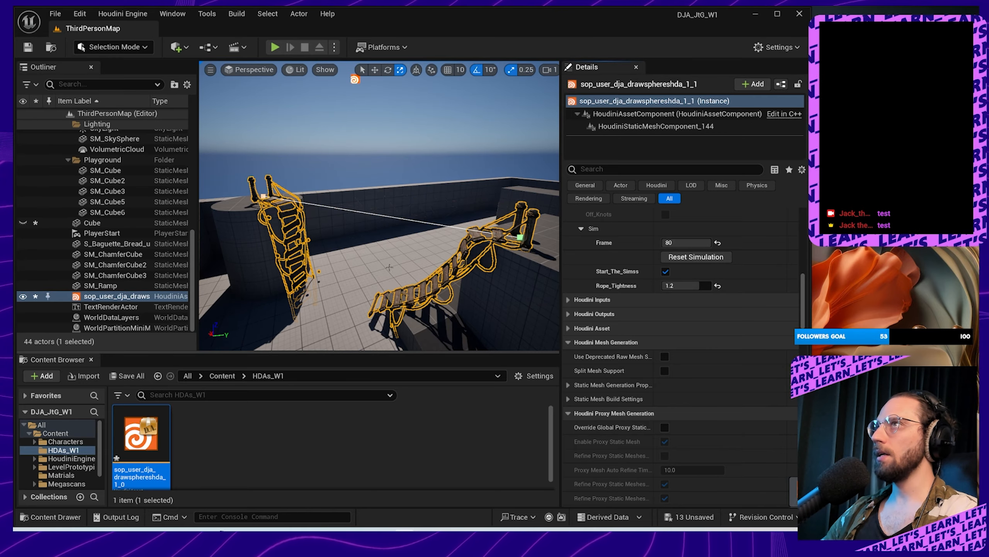
Step: Examine from several angles and distances how both halves of the cut bridge hang against the cylinder, ramp and floor
{"action": "right_click_drag", "start_coordinate": [356, 205], "coordinate": [398, 245]}
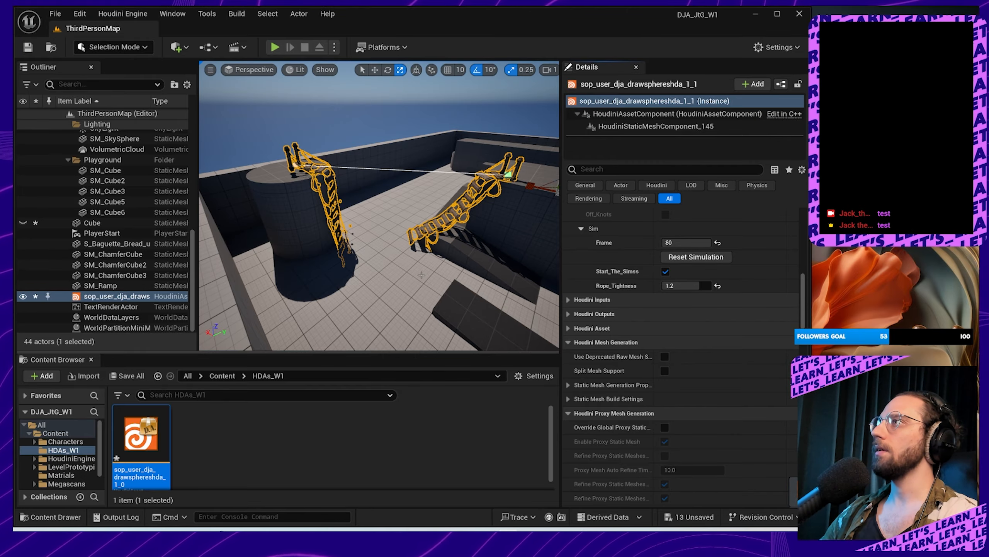
{"action": "mouse_move", "coordinate": [379, 206]}
{"action": "right_mouse_down"}
{"action": "mouse_move", "coordinate": [372, 238]}
{"action": "mouse_move", "coordinate": [319, 249]}
{"action": "mouse_move", "coordinate": [307, 215]}
{"action": "mouse_move", "coordinate": [386, 215]}
{"action": "mouse_move", "coordinate": [304, 217]}
{"action": "mouse_move", "coordinate": [331, 219]}
{"action": "mouse_move", "coordinate": [350, 241]}
{"action": "mouse_move", "coordinate": [331, 242]}
{"action": "mouse_move", "coordinate": [362, 198]}
{"action": "mouse_move", "coordinate": [398, 206]}
{"action": "mouse_move", "coordinate": [362, 204]}
{"action": "right_mouse_up"}
{"action": "key", "text": "w"}
{"action": "key", "text": "s"}
{"action": "key", "text": "w"}
{"action": "key", "text": "s"}
{"action": "key", "text": "d"}
{"action": "key", "text": "w"}
{"action": "key", "text": "s"}
{"action": "key", "text": "w"}
{"action": "key", "text": "s"}
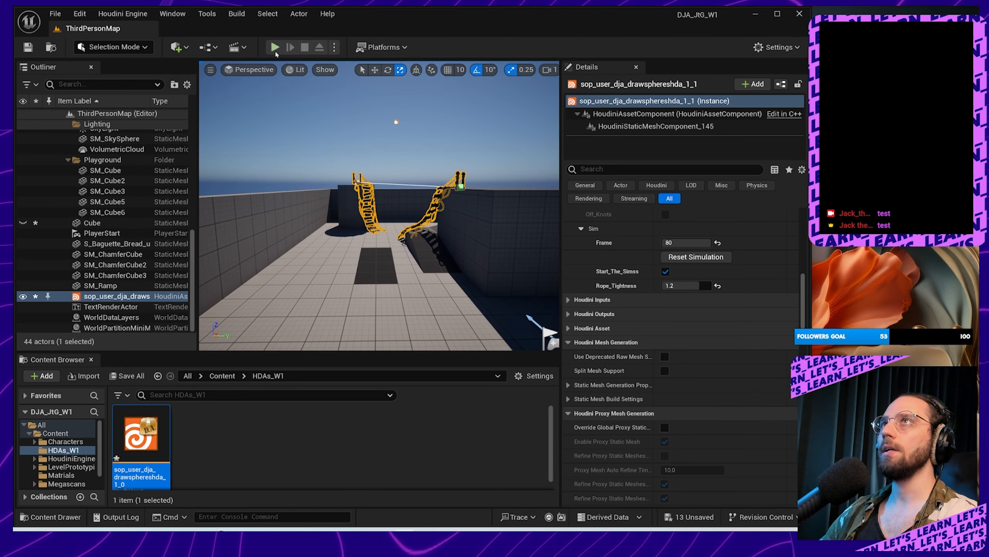
Step: Play the level and run the character onto the bridge half hanging from the wall to test climbing it
{"action": "left_click", "coordinate": [276, 47]}
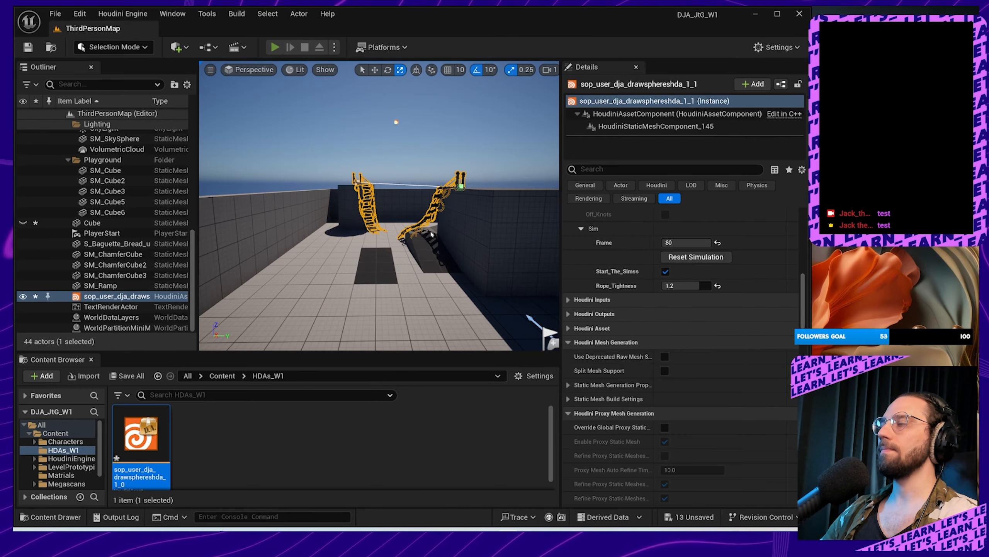
{"action": "key", "text": "w"}
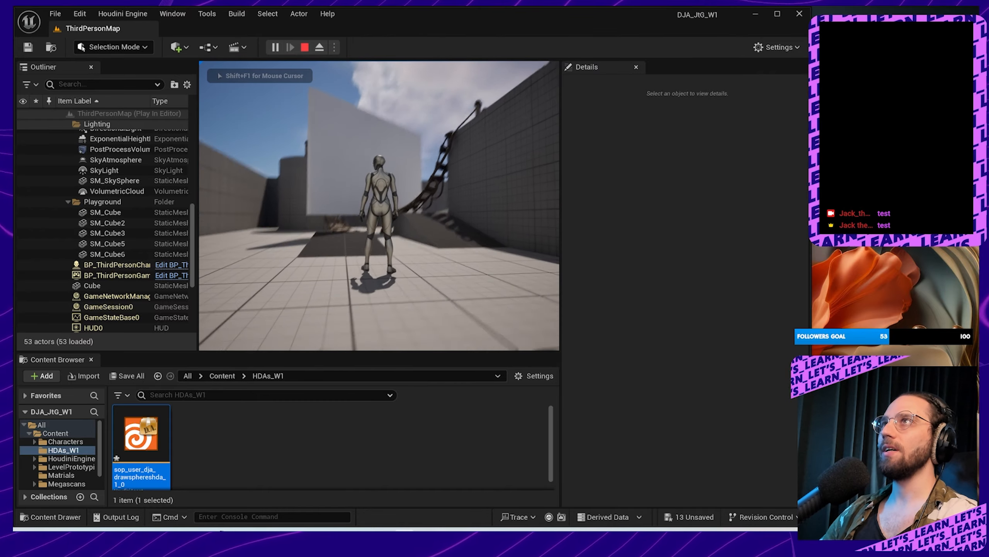
{"action": "key", "text": "w"}
{"action": "key", "text": "space"}
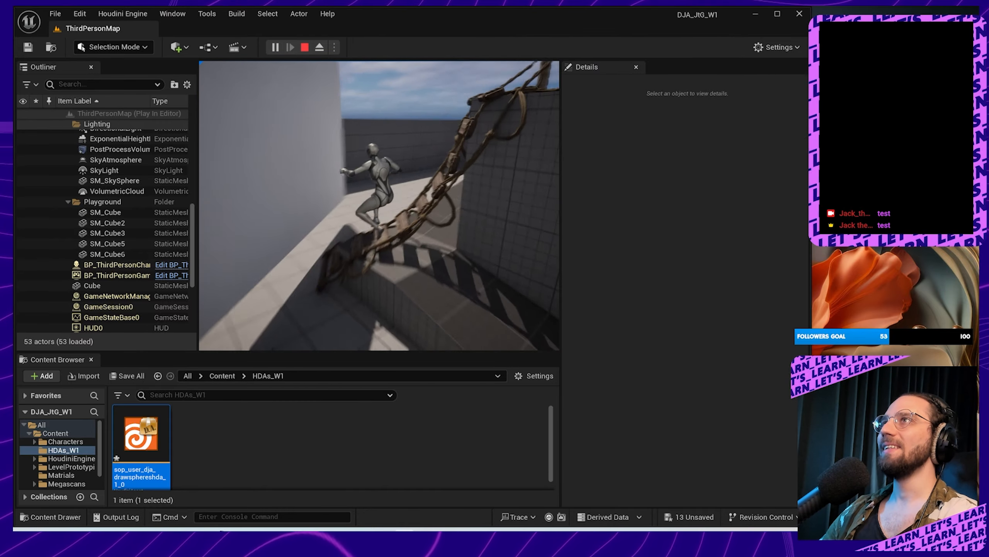
{"action": "key", "text": "w"}
{"action": "key", "text": "space"}
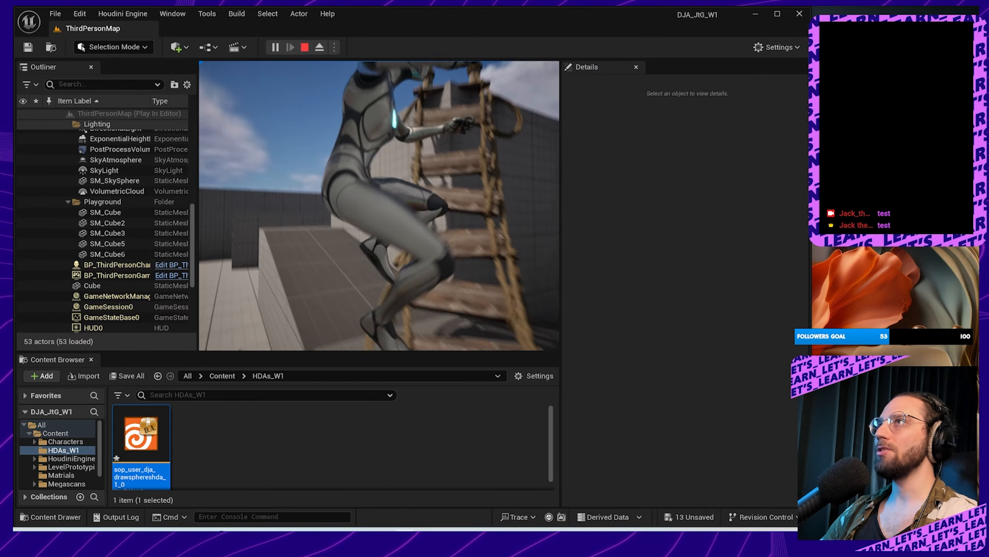
{"action": "key", "text": "w"}
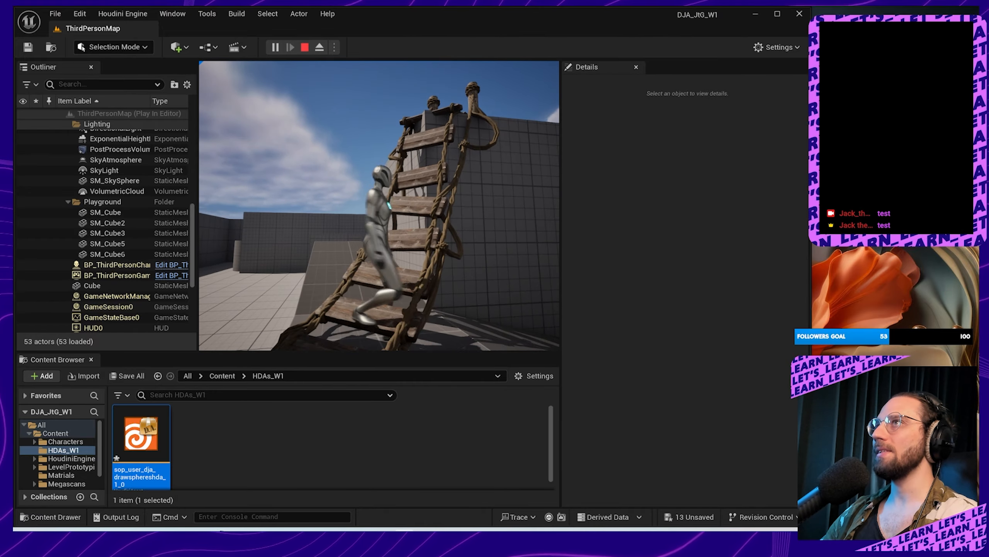
Step: Test climbing the bridge half that hangs from the cylinder by running and jumping the character on it
{"action": "key", "text": "w"}
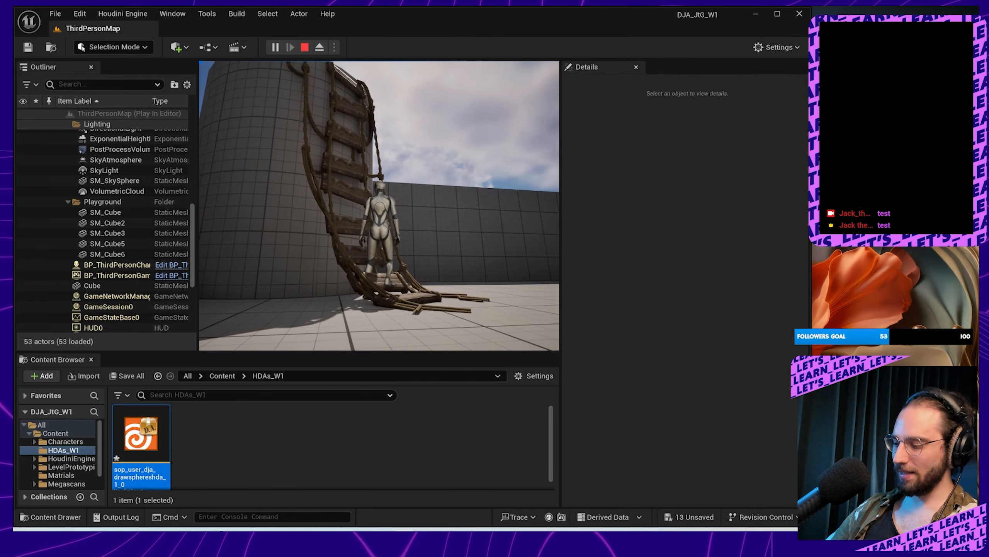
{"action": "key", "text": "w"}
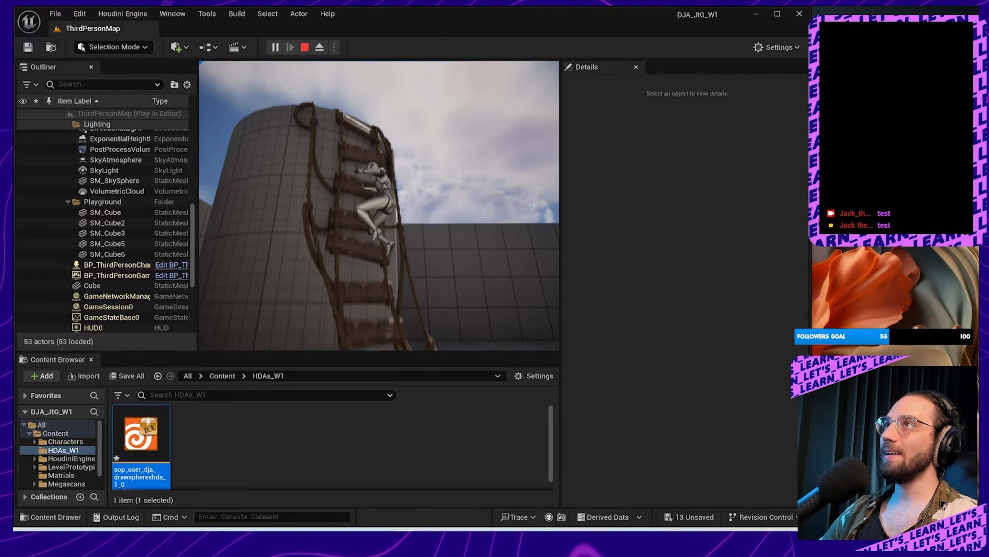
{"action": "key", "text": "w"}
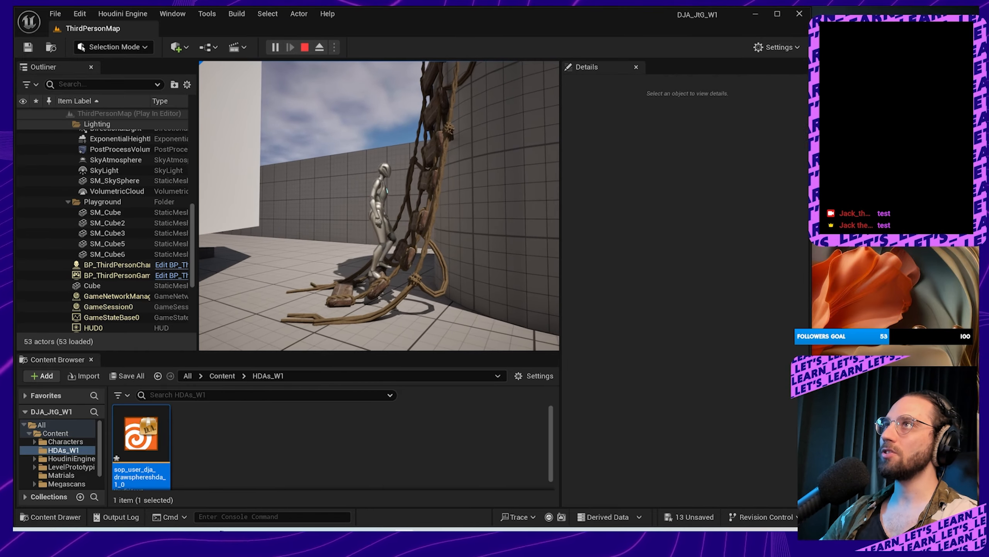
{"action": "key", "text": "space"}
{"action": "key", "text": "s"}
{"action": "key", "text": "space"}
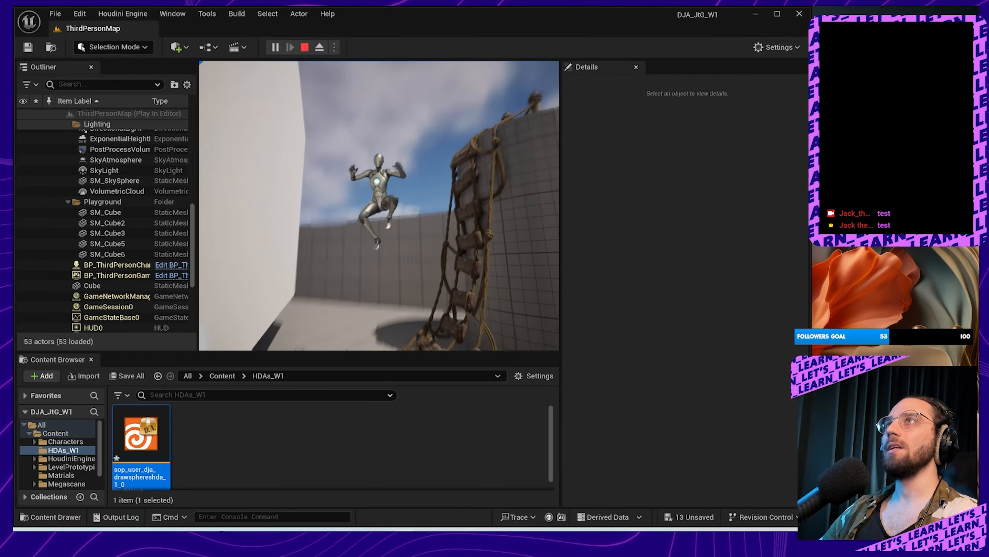
Step: Bring the character back to the wall-side bridge half and climb its planks again
{"action": "key", "text": "w"}
{"action": "key", "text": "space"}
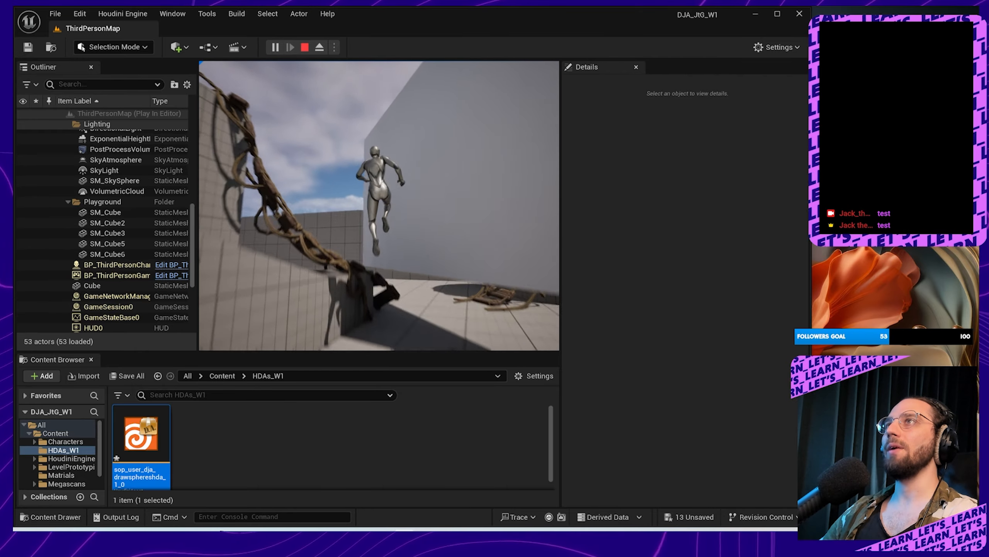
{"action": "key", "text": "w"}
{"action": "key", "text": "space"}
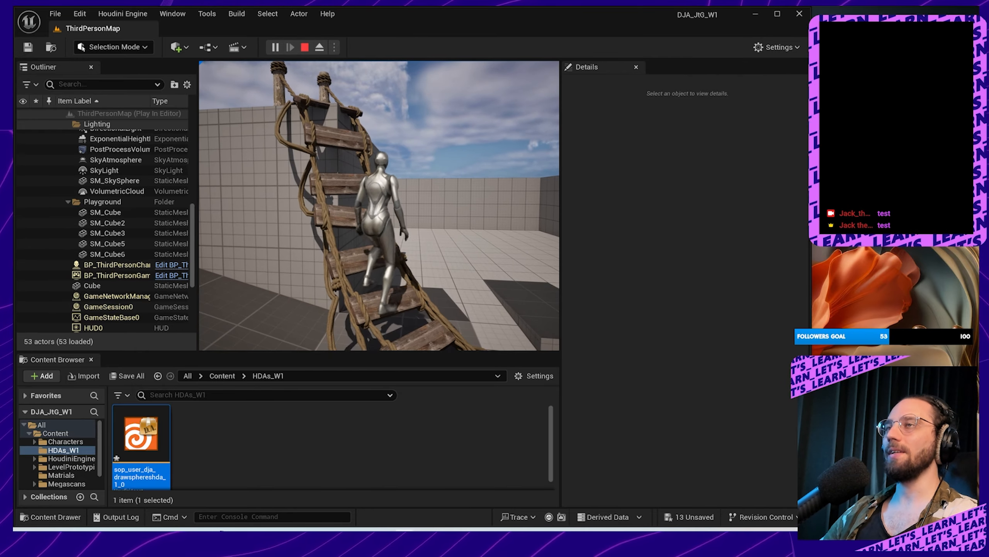